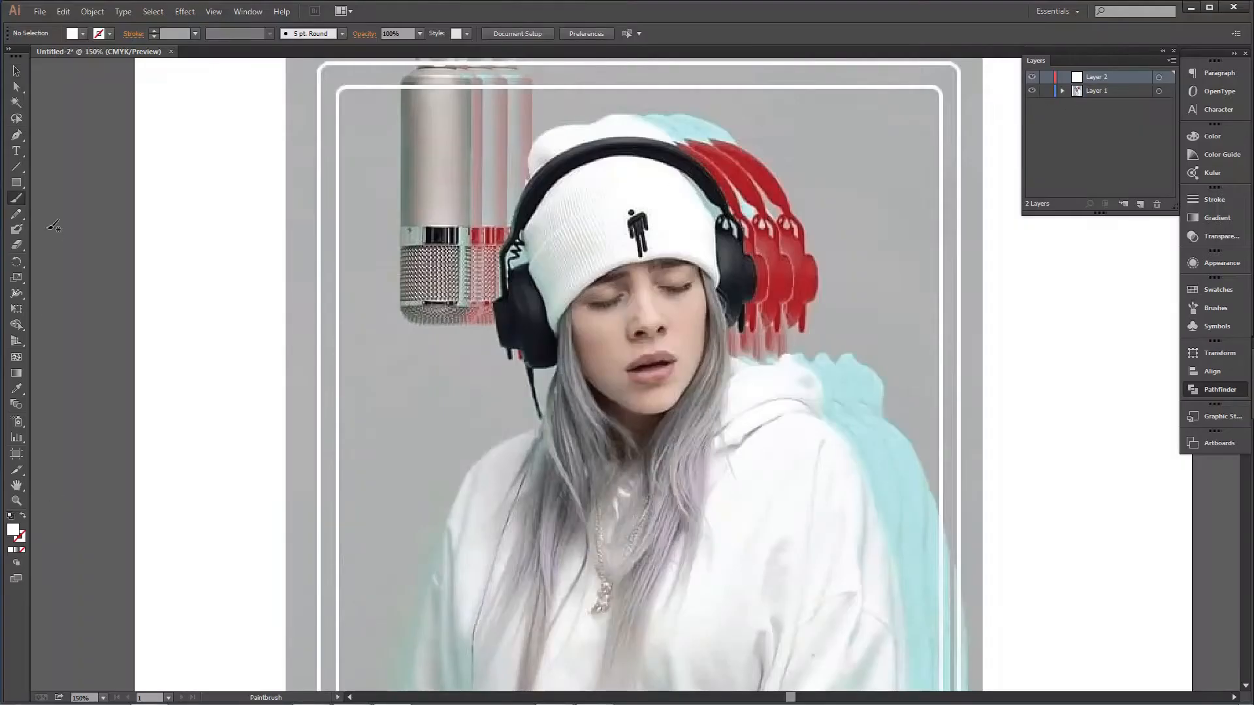
Draw an ellipse across the middle of the portrait and fill it with black
drag(16, 183, 59, 230)
mouse_move(218, 276)
mouse_down()
mouse_move(265, 277)
mouse_move(753, 503)
mouse_up()
double_click(13, 530)
click(793, 480)
key(Return)
Flatten the black ellipse by dragging its height down, undoing the last adjustment
click(16, 71)
key(ctrl+plus)
key(ctrl+plus)
drag(599, 413, 603, 493)
drag(623, 338, 623, 445)
key(ctrl+z)
Pull the ellipse's end points outward and flatten it into a tapered sliver about 572 px wide and 1.9 px high
click(16, 87)
drag(530, 420, 89, 421)
scroll(582, 402, down, 1)
key(ctrl+minus)
key(ctrl+minus)
drag(505, 399, 754, 446)
key(ctrl+plus)
drag(578, 317, 579, 382)
drag(578, 425, 579, 393)
key(ctrl+plus)
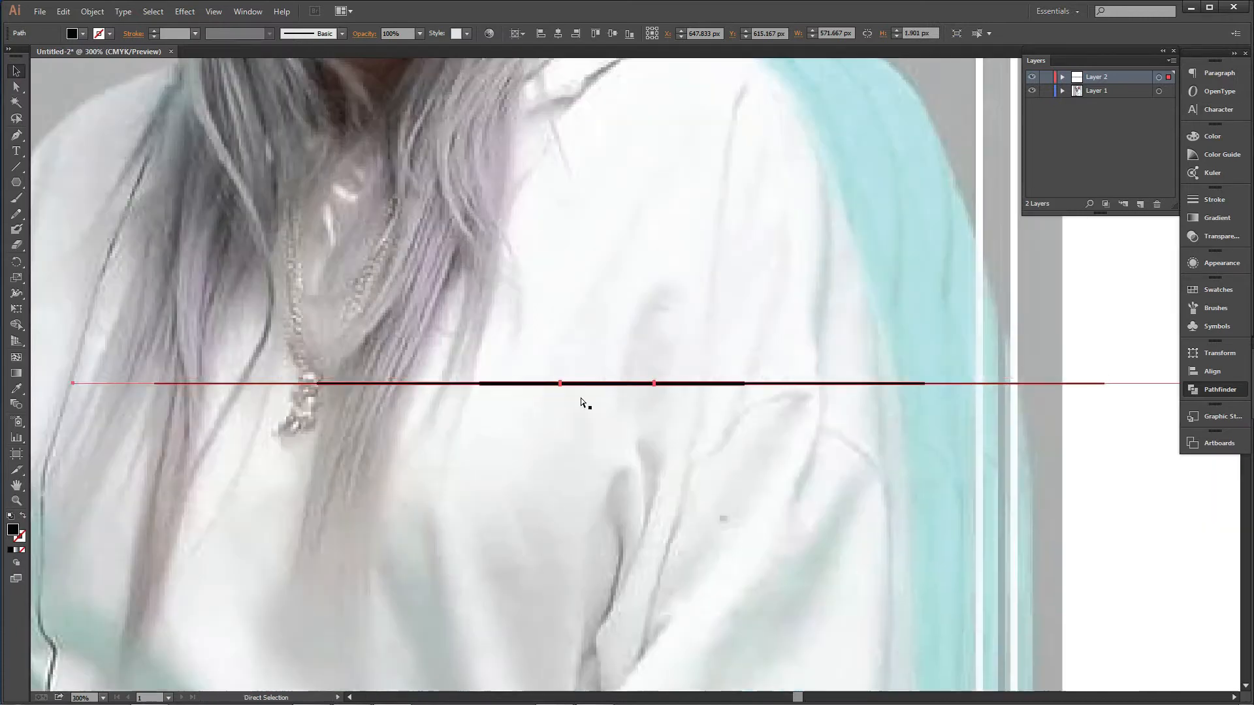
Shorten the tapered sliver from one end and fine-tune its anchor points
key(ctrl+minus)
key(ctrl+minus)
drag(914, 381, 813, 379)
click(665, 356)
key(ctrl+plus)
key(ctrl+plus)
key(ctrl+plus)
key(ctrl+plus)
click(716, 320)
drag(718, 326, 718, 321)
click(688, 294)
key(ctrl+minus)
key(ctrl+minus)
key(ctrl+minus)
key(ctrl+minus)
Create a new art brush from the tapered sliver
click(687, 356)
click(341, 33)
click(317, 136)
click(567, 389)
click(613, 448)
key(Return)
click(740, 355)
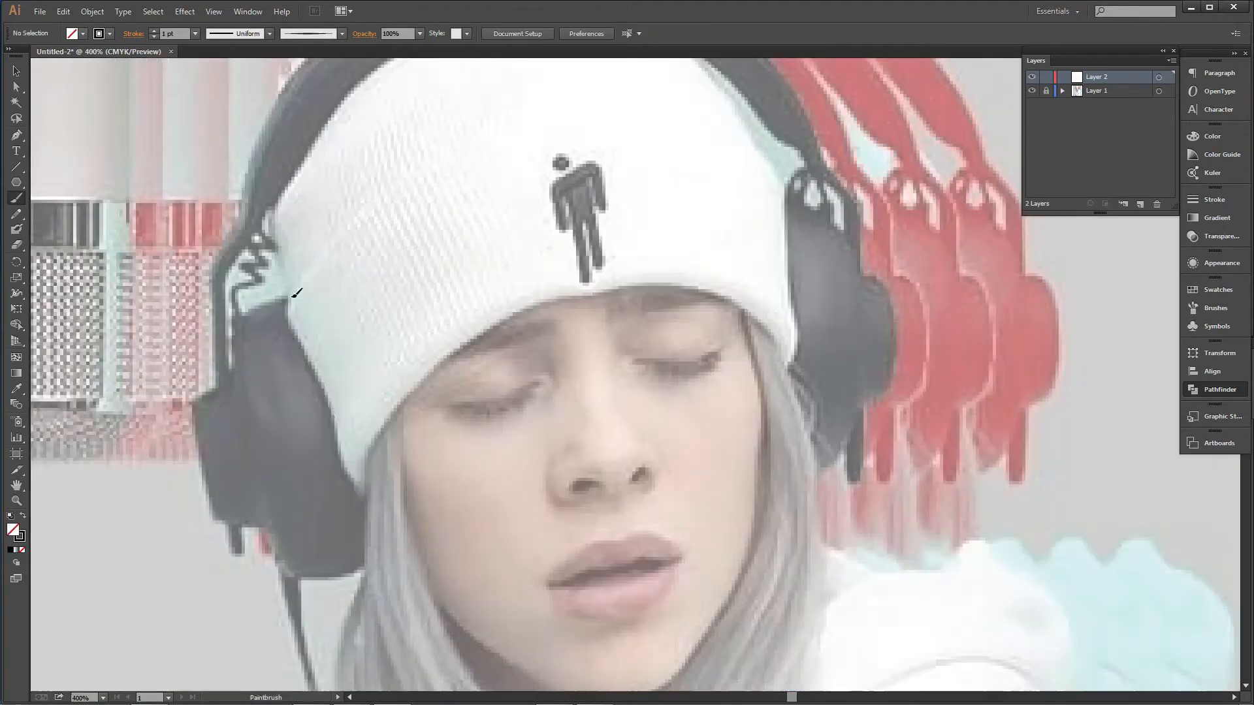
Trace the beanie's sides and its curved brim over the forehead with the tapered Paintbrush stroke
drag(284, 299, 369, 498)
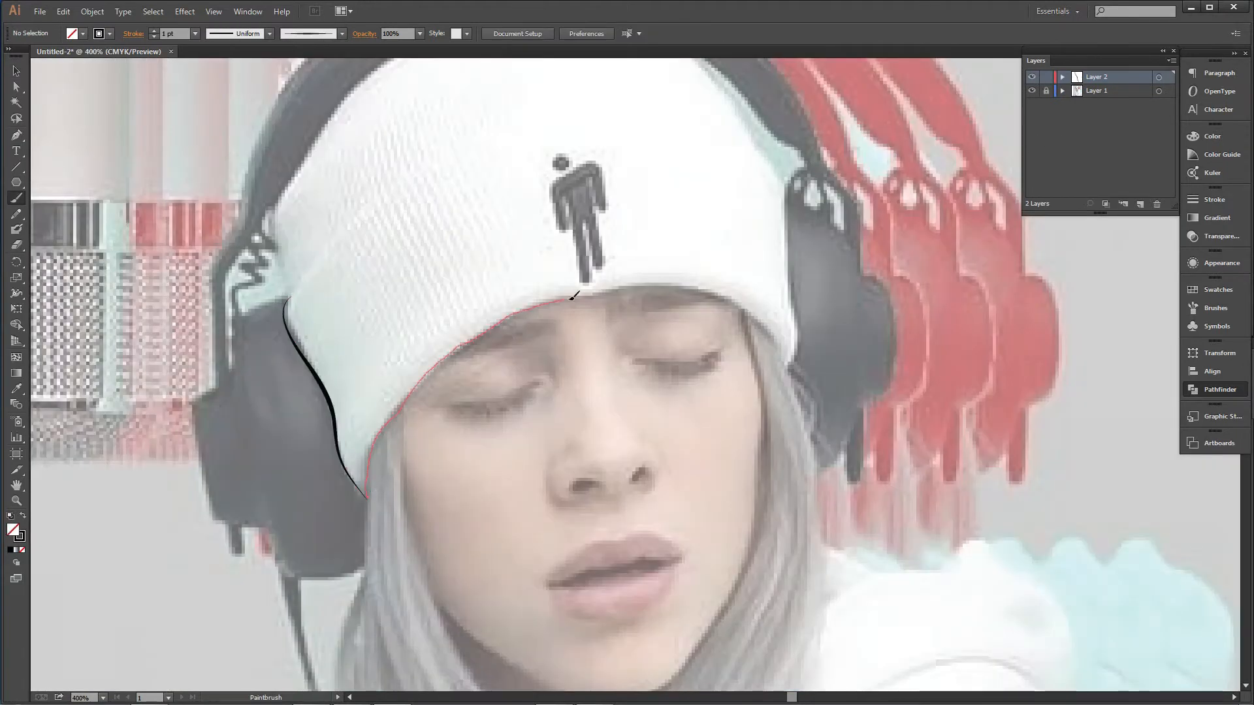
drag(546, 302, 788, 360)
mouse_move(790, 302)
mouse_down()
mouse_move(788, 363)
mouse_move(666, 423)
mouse_up()
key(ctrl+minus)
ctrl+click(385, 242)
drag(1148, 333, 1148, 334)
Trace the outer edge of the headphone band and the top of the beanie behind it
mouse_move(621, 370)
mouse_down()
mouse_move(578, 431)
mouse_move(590, 394)
mouse_up()
key(ctrl+minus)
key(ctrl+minus)
key(ctrl+minus)
ctrl+click(733, 348)
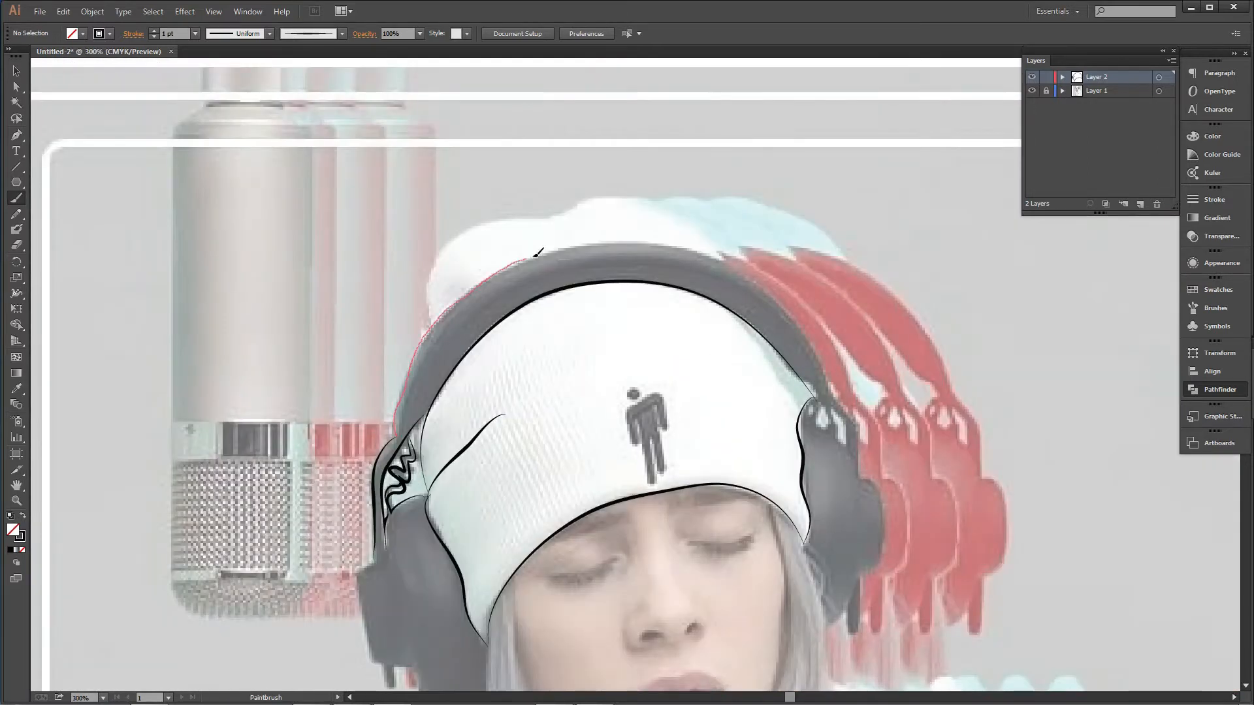
drag(793, 303, 833, 386)
drag(689, 216, 722, 252)
key(ctrl+minus)
key(ctrl+minus)
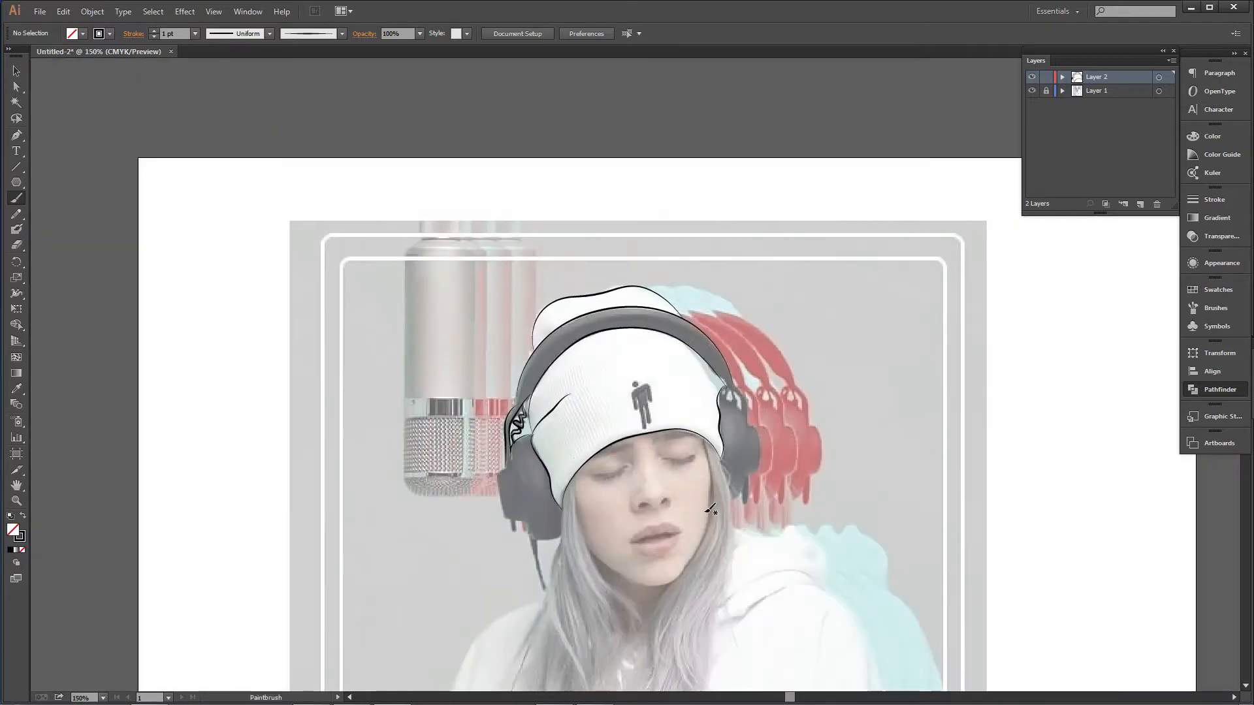
Trace the ear cup beside the microphone, including its drips, hanging cable and inner contour lines
ctrl+click(647, 476)
ctrl+click(581, 422)
ctrl+click(542, 369)
drag(541, 455, 586, 484)
drag(615, 569, 600, 490)
drag(560, 434, 571, 461)
drag(559, 250, 609, 392)
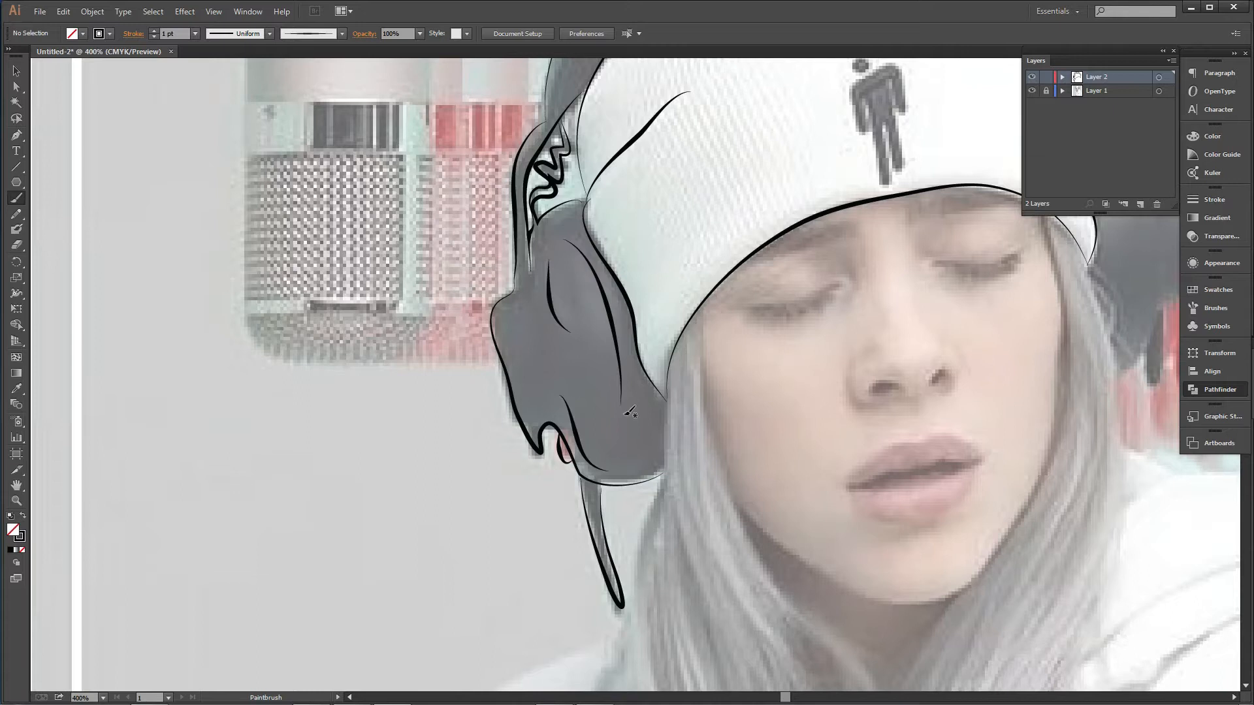
Trace the other ear cup beside the red echoes, with its drips and inner contour lines
key(ctrl+1)
ctrl+click(767, 359)
ctrl+click(620, 333)
ctrl+click(624, 347)
ctrl+click(627, 356)
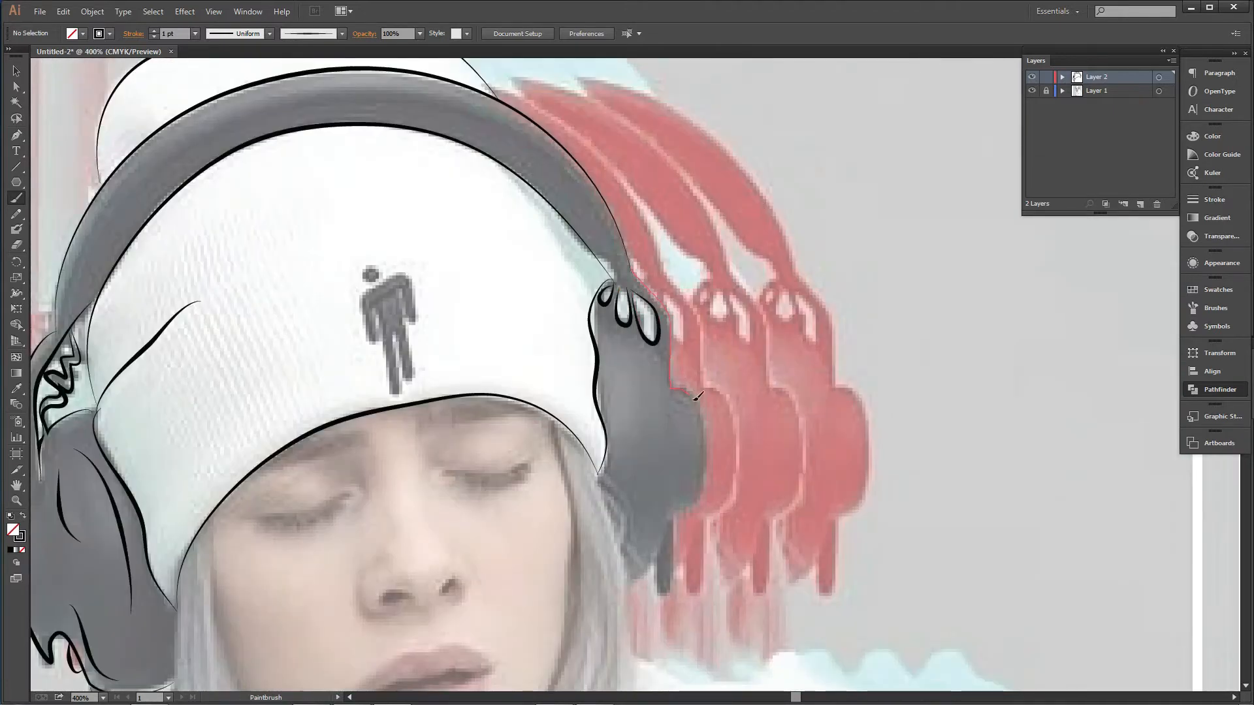
drag(632, 514, 599, 476)
drag(616, 481, 640, 559)
drag(625, 347, 633, 433)
Draw the hair strands framing the face on the microphone side, running down to the neck
key(ctrl+minus)
key(ctrl+minus)
ctrl+click(537, 599)
drag(417, 195, 480, 565)
drag(450, 192, 590, 458)
drag(476, 328, 515, 371)
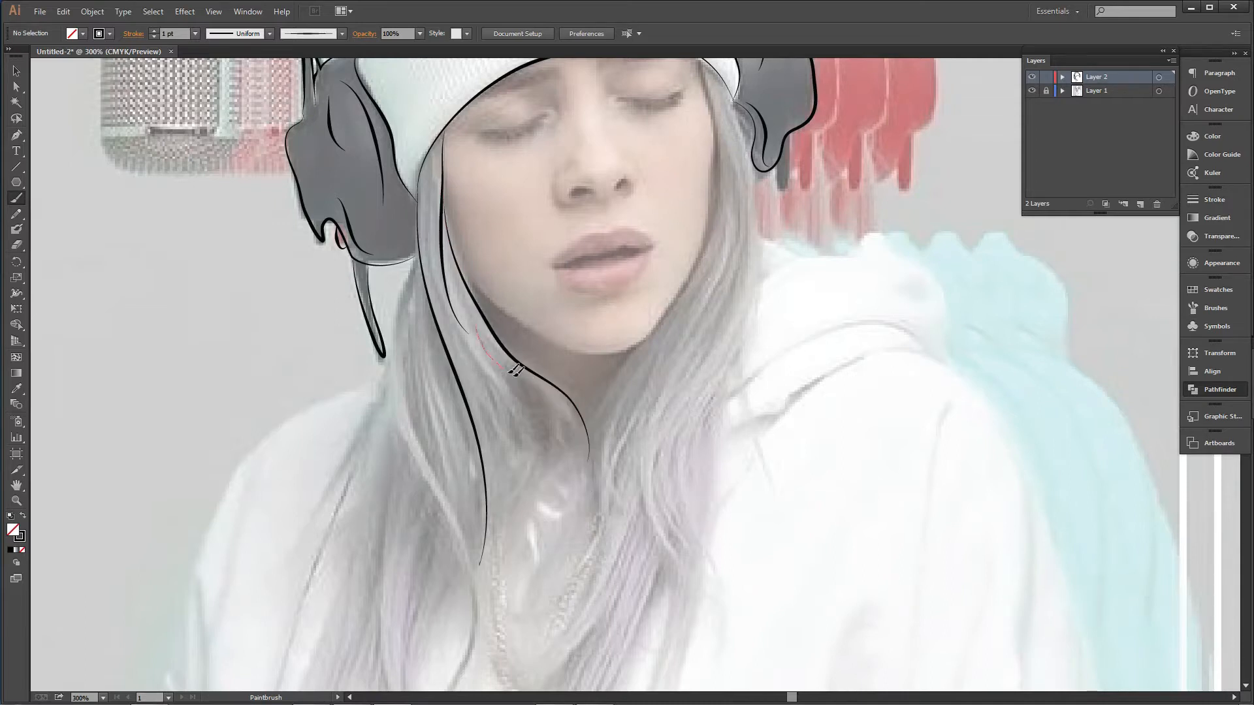
drag(578, 420, 581, 425)
drag(484, 343, 537, 413)
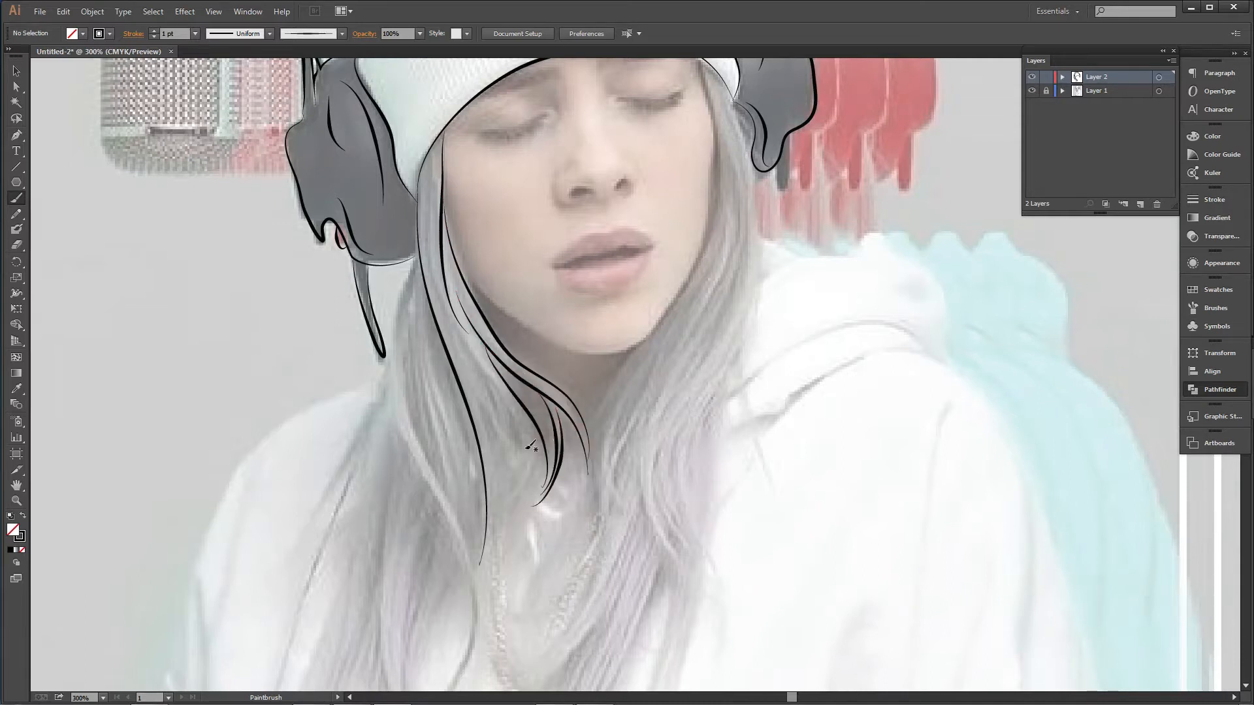
Outline the long outer hair lock on the microphone side and fill it with flowing strands down the chest
drag(427, 256, 433, 686)
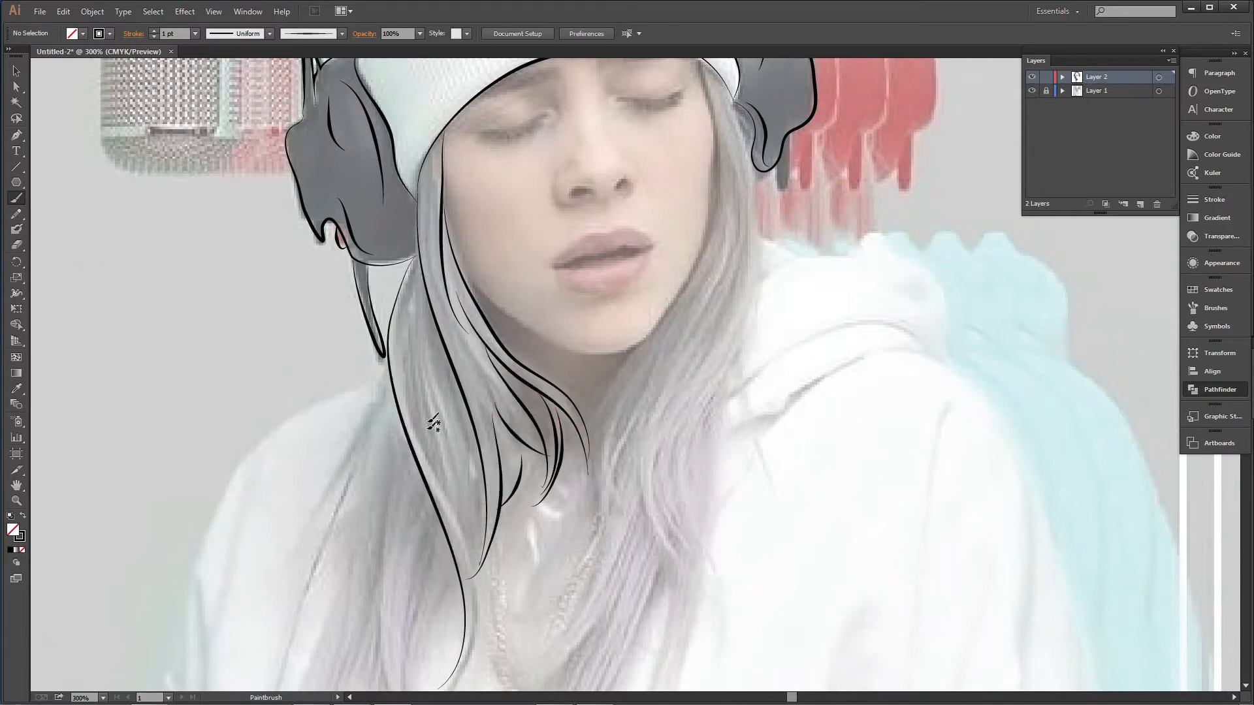
key(ctrl+minus)
drag(496, 339, 507, 405)
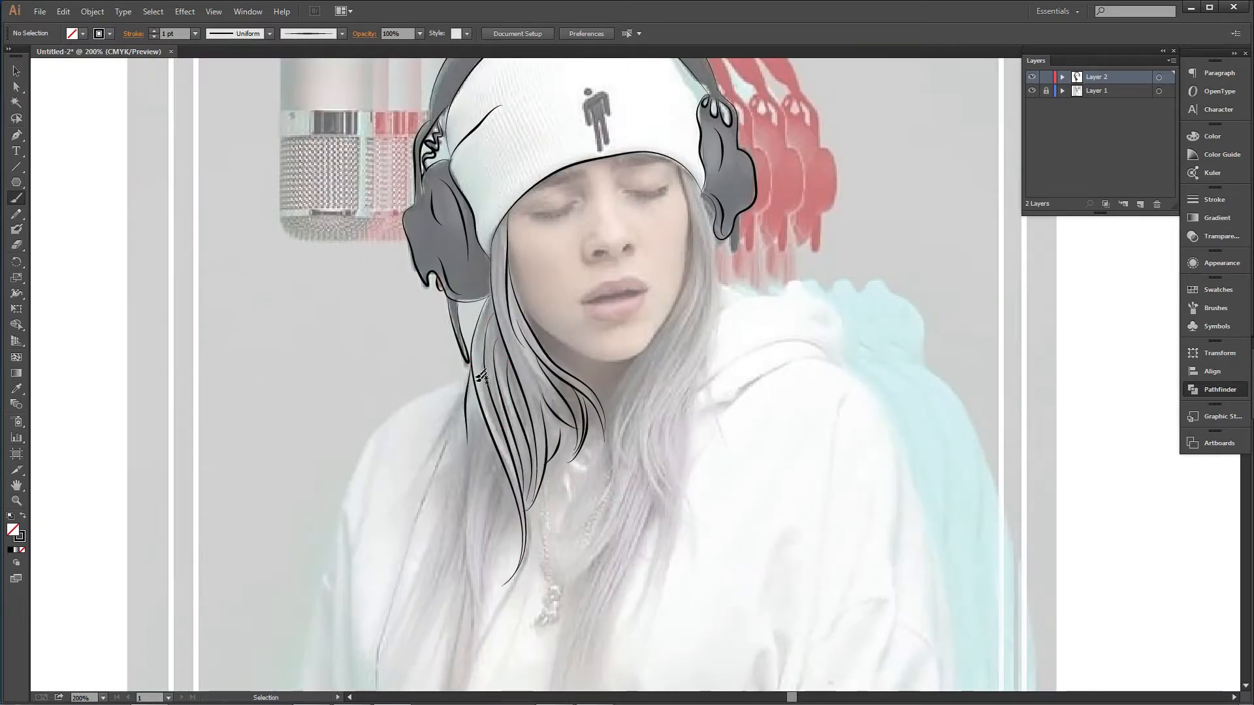
key(ctrl+minus)
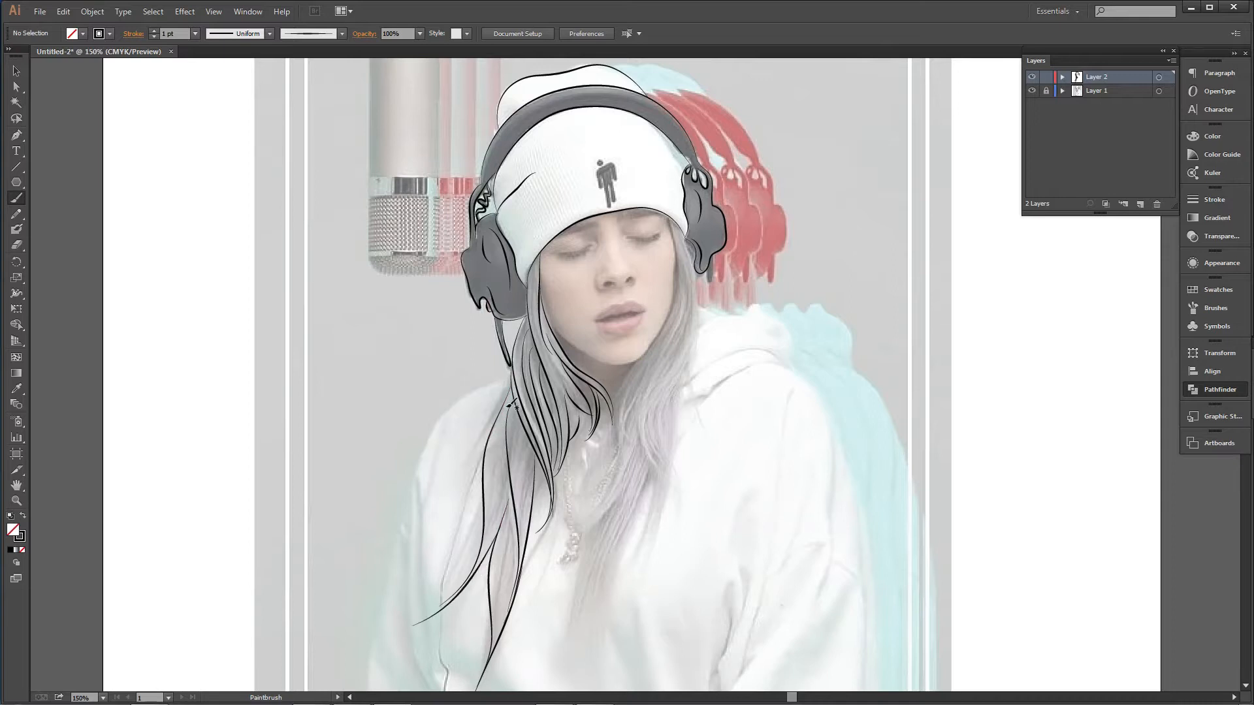
Draw the hair edge along the opposite cheek and the locks falling from it onto the chest
key(ctrl+plus)
scroll(609, 343, up, 5)
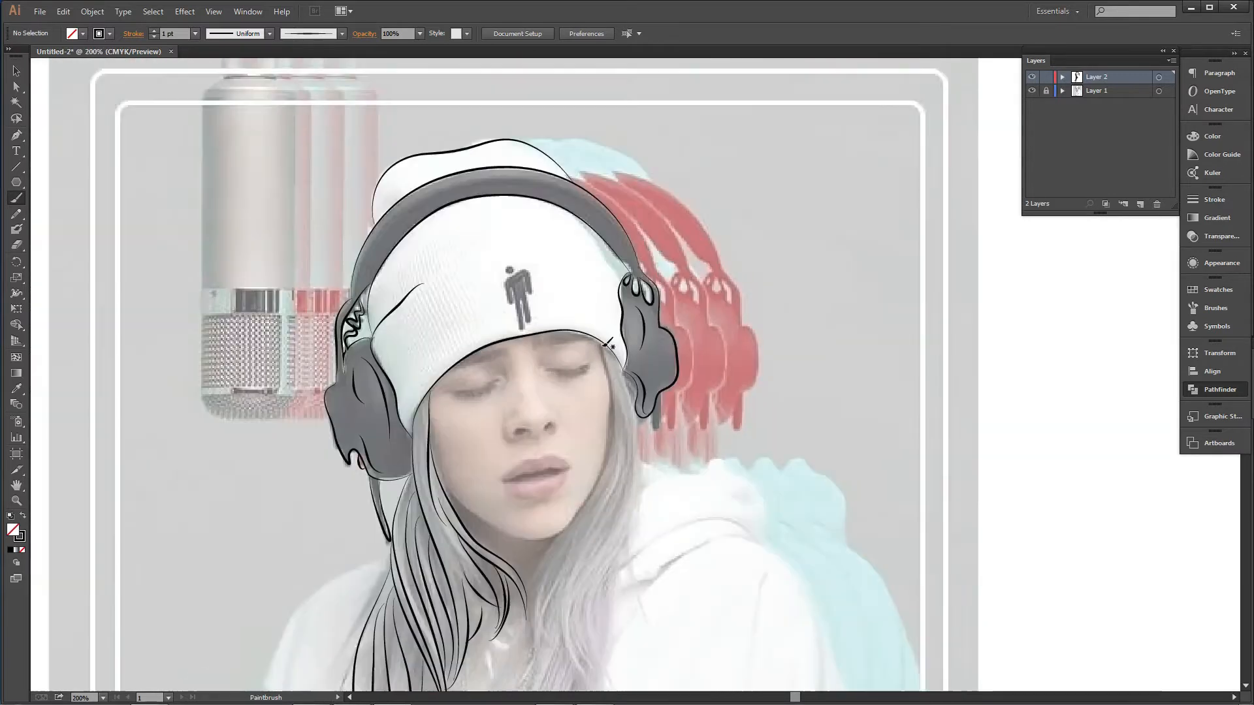
key(ctrl+minus)
key(ctrl+minus)
mouse_move(597, 494)
mouse_down()
mouse_move(528, 688)
mouse_move(632, 209)
mouse_up()
key(ctrl+plus)
key(ctrl+plus)
drag(581, 413, 529, 624)
drag(497, 475, 549, 649)
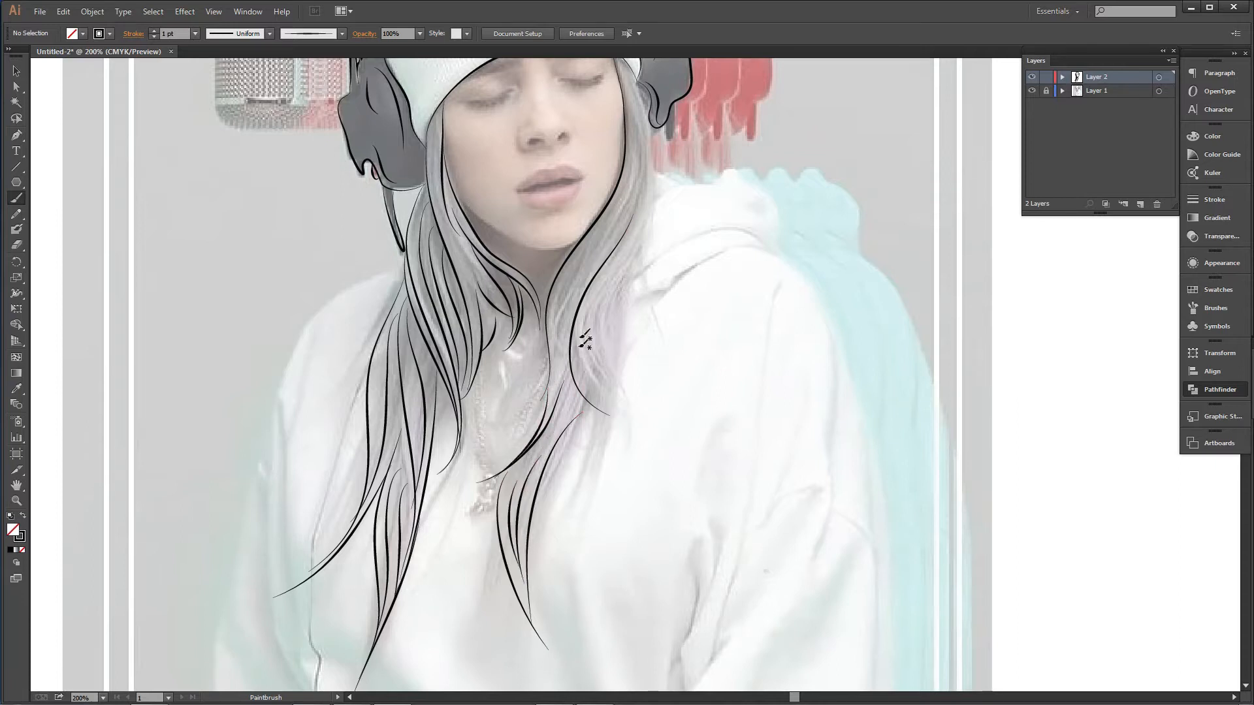
Trace the outer edge of the hair beside the hood and add inner strands below the ear cup
drag(656, 170, 640, 411)
drag(591, 309, 648, 407)
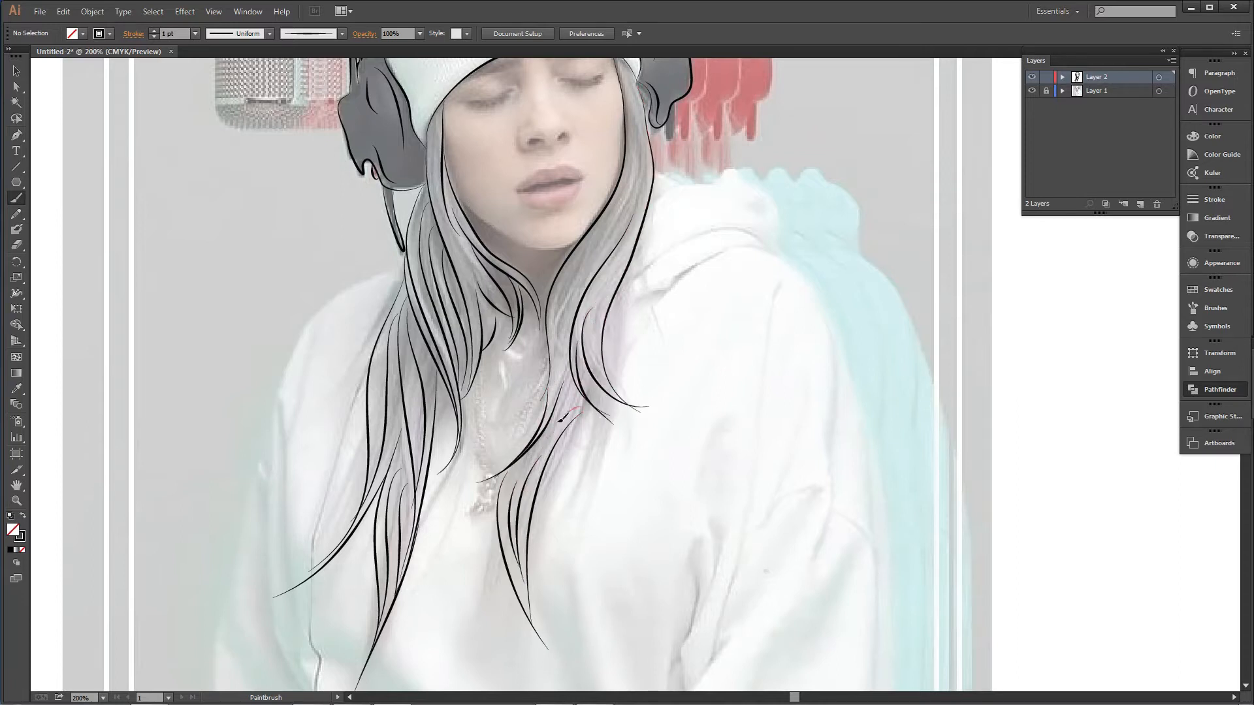
drag(632, 79, 631, 233)
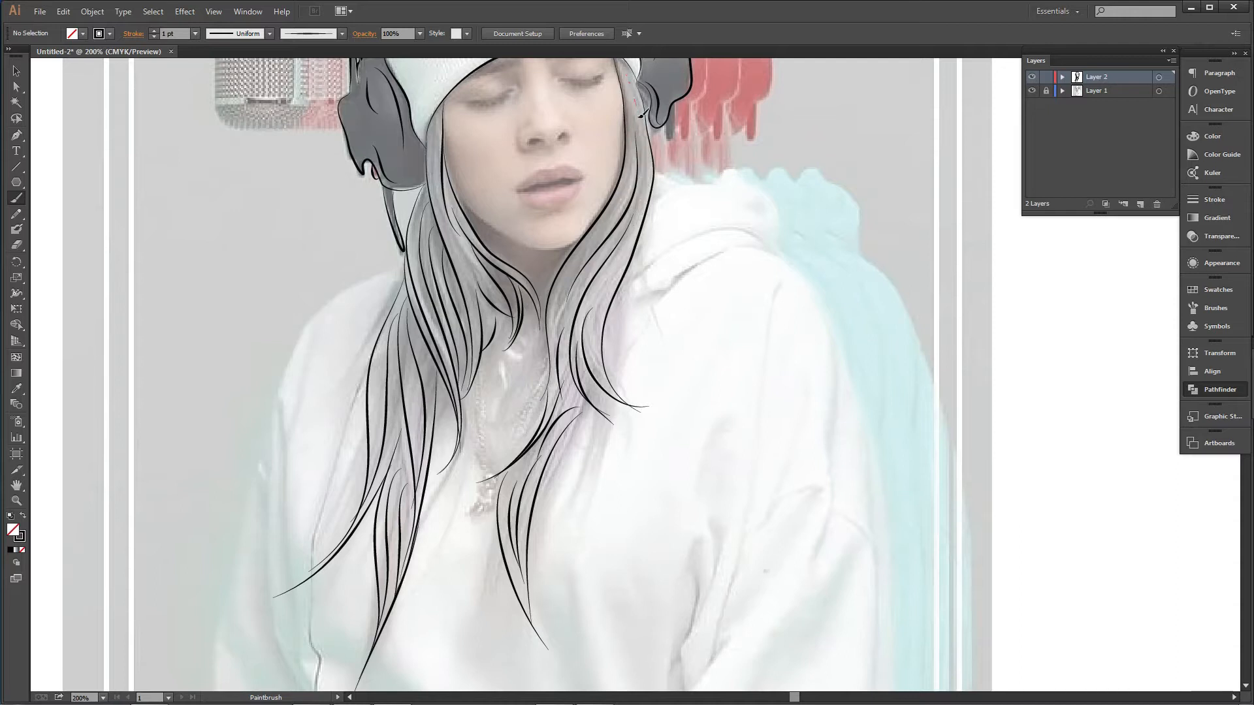
drag(640, 117, 625, 237)
Add finer strands to the hair on the hood side, down beside the neck
key(ctrl+minus)
key(ctrl+minus)
key(ctrl+plus)
key(ctrl+plus)
key(ctrl+plus)
key(ctrl+plus)
drag(614, 337, 613, 412)
key(ctrl+minus)
key(ctrl+minus)
key(ctrl+minus)
scroll(644, 522, up, 3)
drag(689, 462, 642, 550)
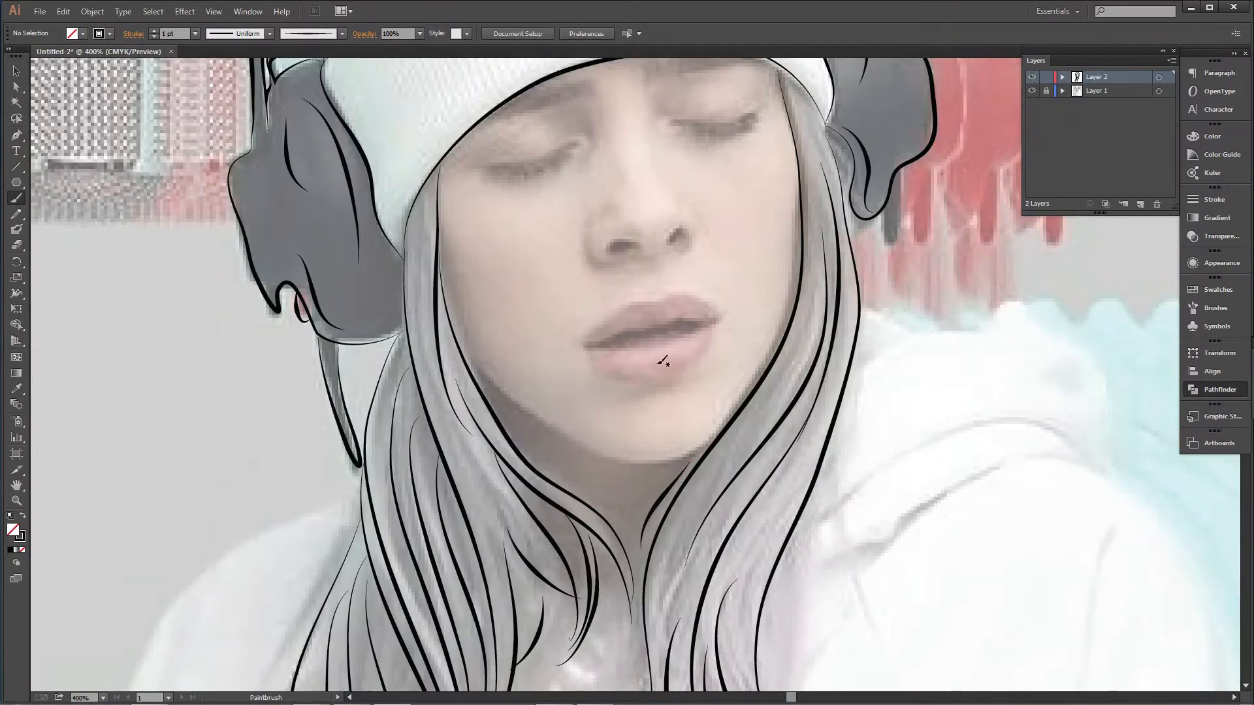
Trace the jawline under the chin and outline the figure emblem on the beanie
drag(559, 427, 718, 431)
ctrl+click(682, 182)
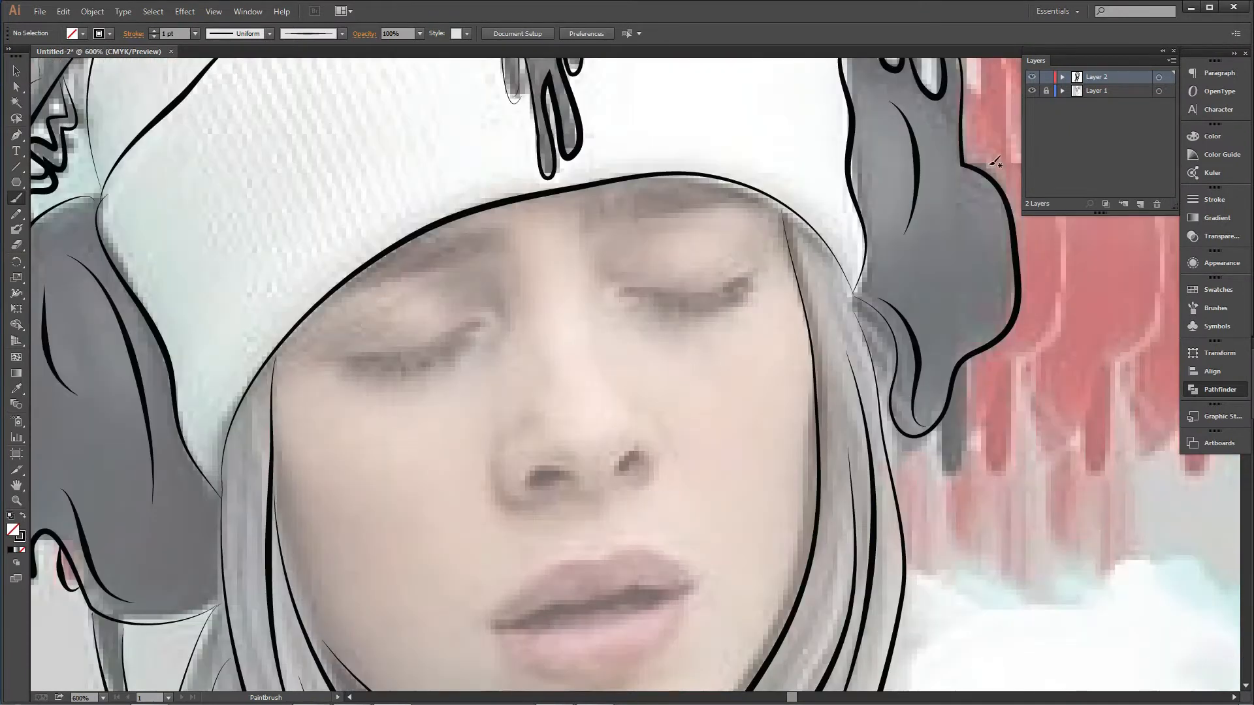
Unlock Layer 1, raise the opacity of the reference photo and lock the layer again
click(1045, 91)
click(17, 70)
click(691, 297)
click(516, 33)
click(530, 151)
click(1047, 92)
Trace both eyebrows and the closed eyelid lines with the Paintbrush
key(b)
drag(588, 233, 787, 212)
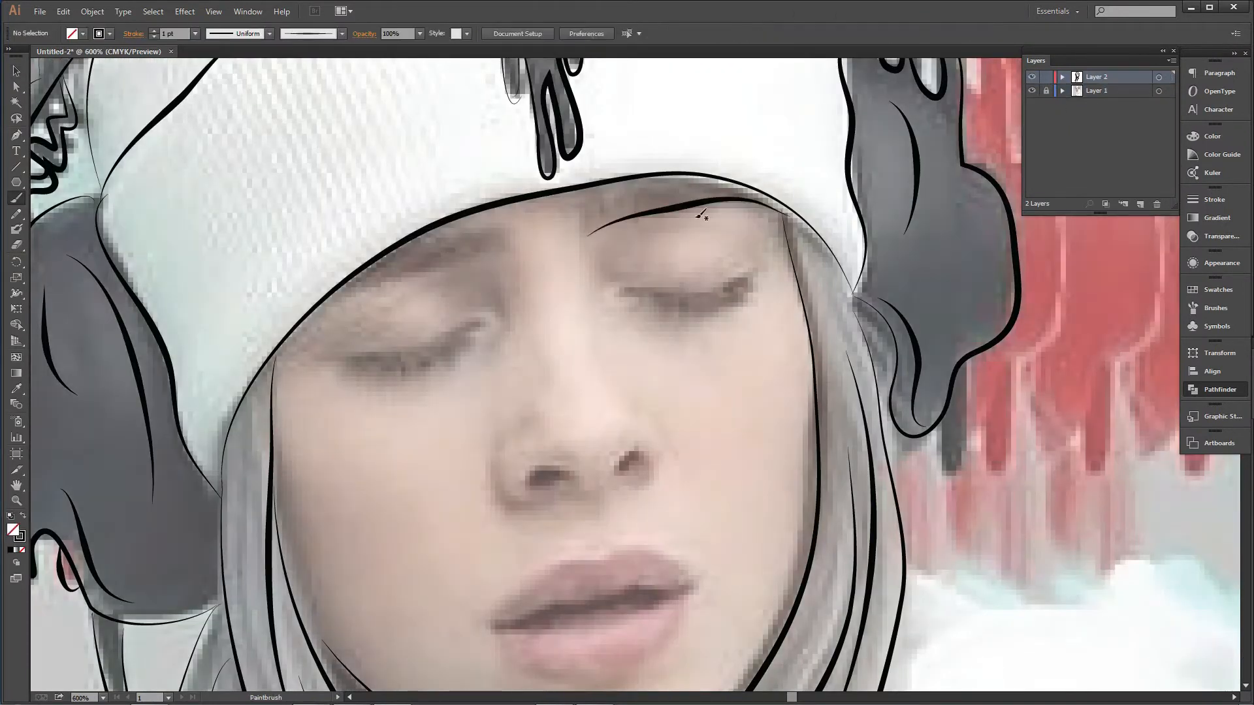
drag(497, 251, 297, 331)
drag(417, 235, 482, 249)
mouse_move(681, 268)
mouse_down()
mouse_move(621, 320)
mouse_move(672, 347)
mouse_up()
key(ctrl+minus)
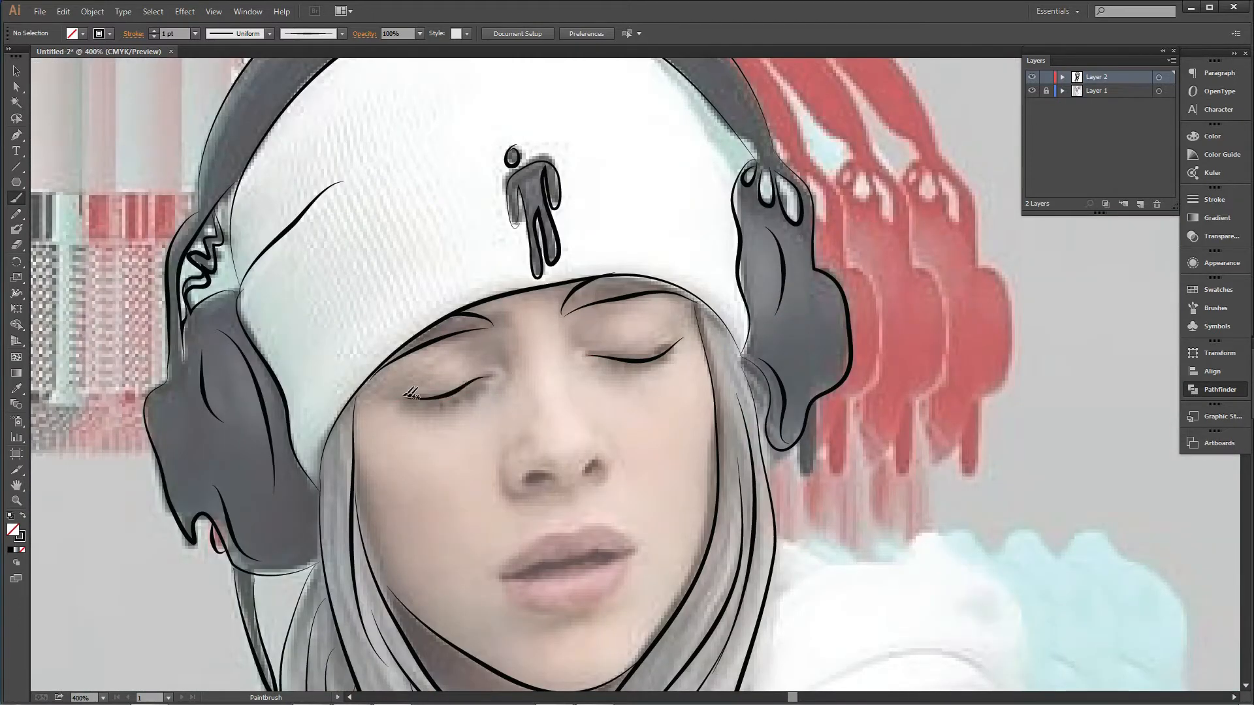
Draw jagged eyelashes with the Pencil under the closed eye on the microphone side, filled black without a stroke
key(n)
key(ctrl+plus)
key(shift+x)
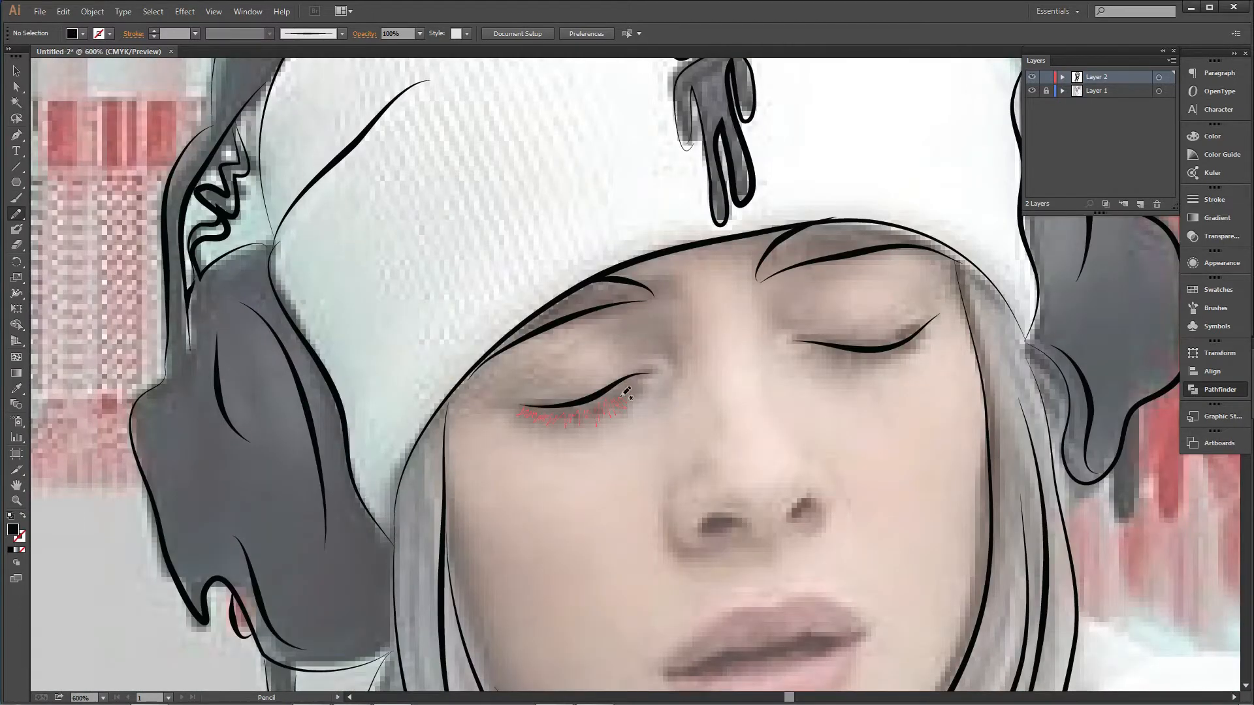
drag(582, 398, 521, 406)
key(comma)
key(v)
click(518, 392)
Draw matching black-filled eyelashes with the Pencil under the other closed eye
key(ctrl+minus)
drag(810, 315, 639, 358)
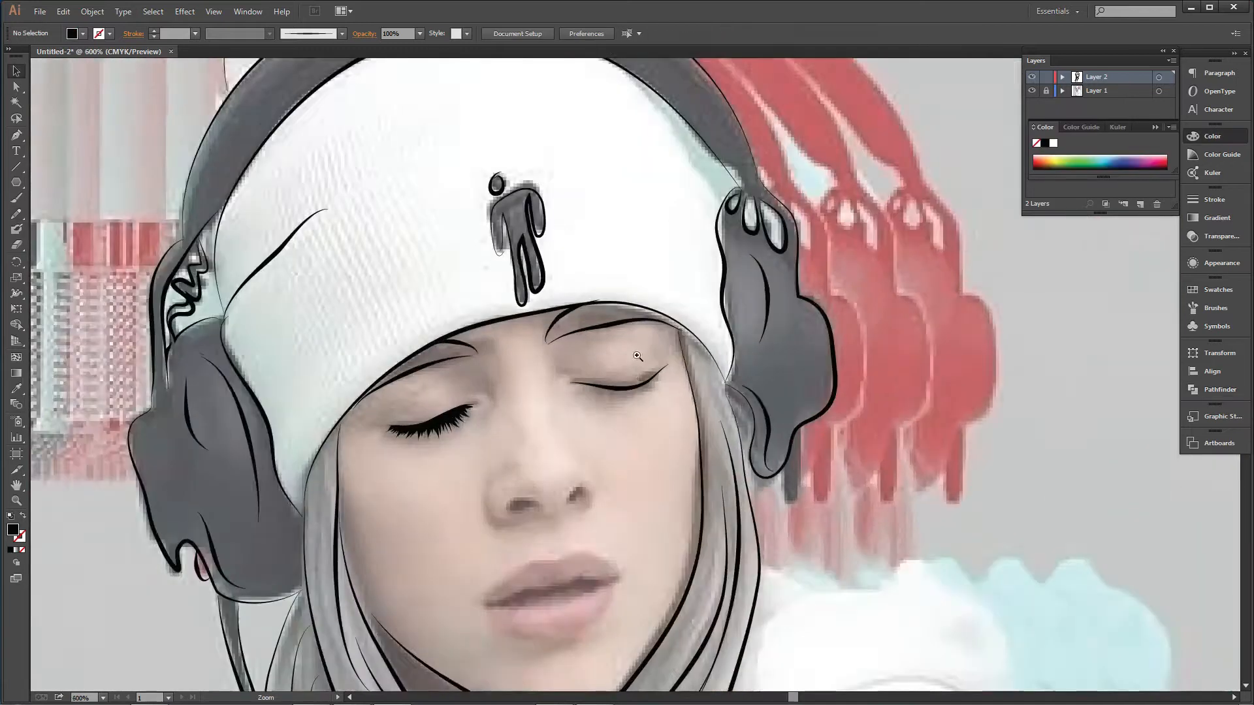
key(ctrl+plus)
click(17, 213)
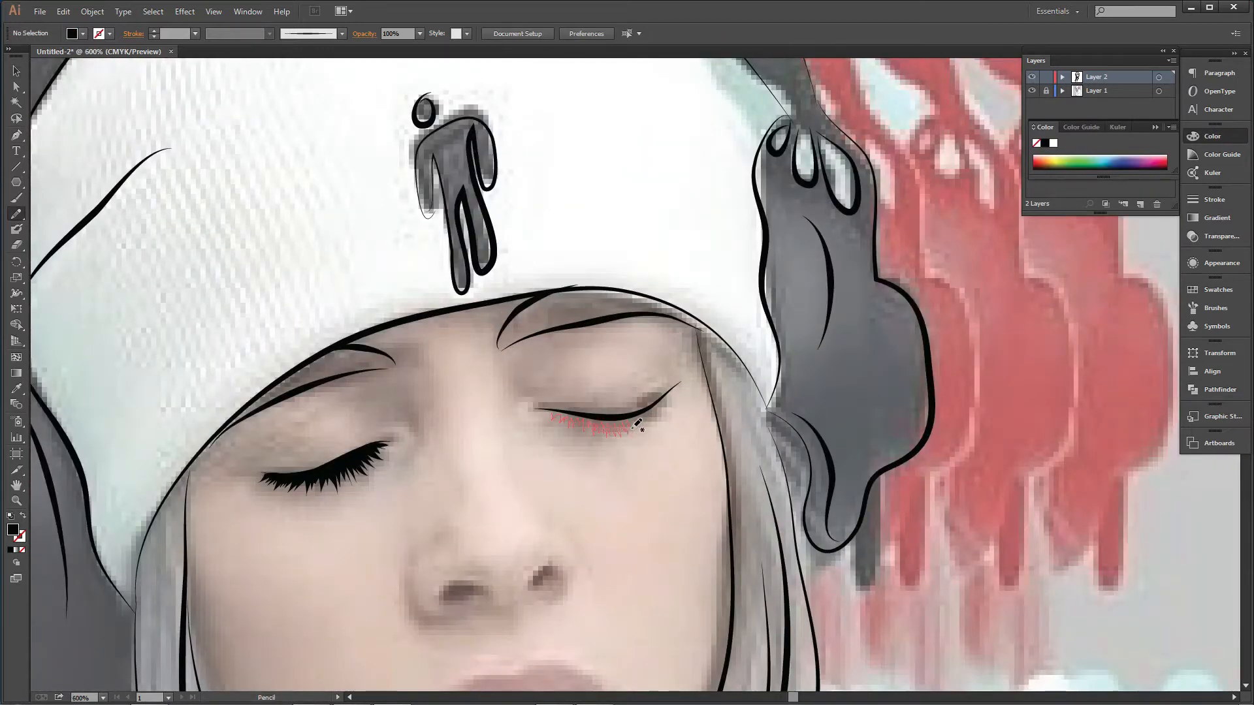
mouse_move(641, 411)
mouse_down()
mouse_move(552, 413)
mouse_move(636, 334)
mouse_up()
key(comma)
key(v)
click(554, 392)
Draw the dark opening between the lips with the Pencil and give it a black fill and no stroke
key(ctrl+minus)
key(ctrl+minus)
key(ctrl+minus)
key(ctrl+plus)
key(ctrl+plus)
key(ctrl+plus)
key(ctrl+plus)
key(n)
key(ctrl+plus)
drag(503, 429, 551, 416)
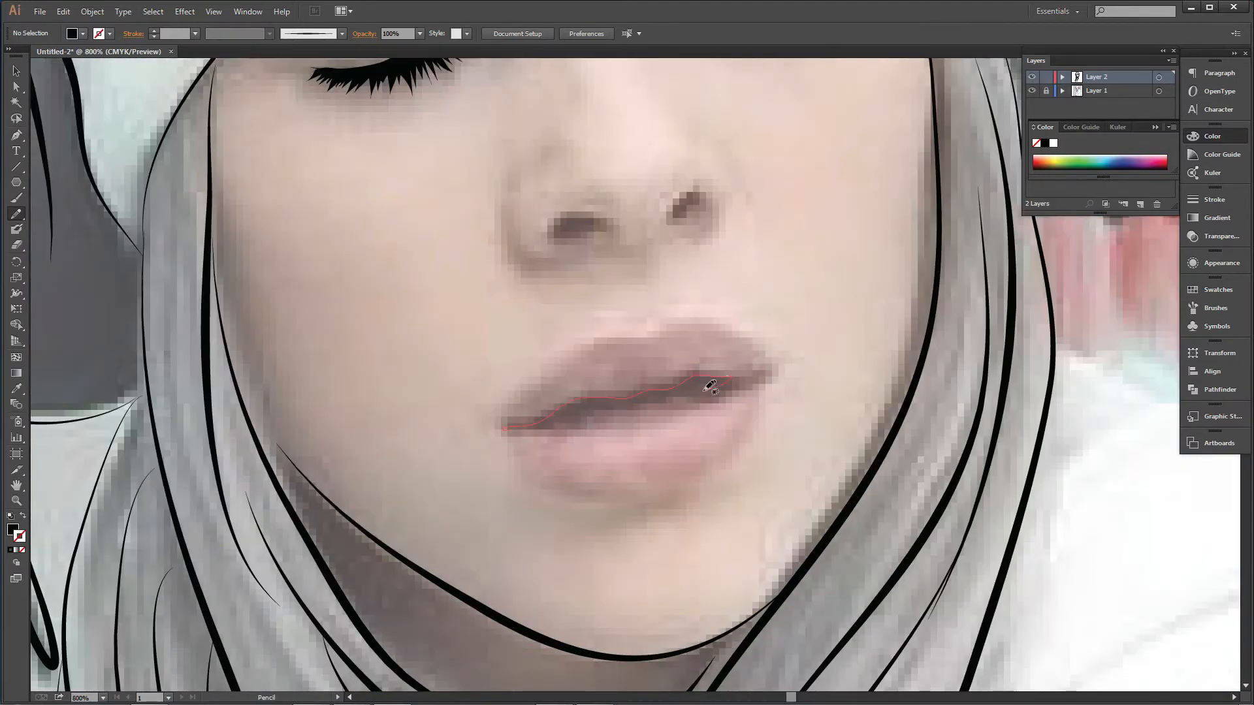
drag(705, 391, 506, 430)
key(d)
key(shift+x)
click(21, 549)
key(v)
click(47, 507)
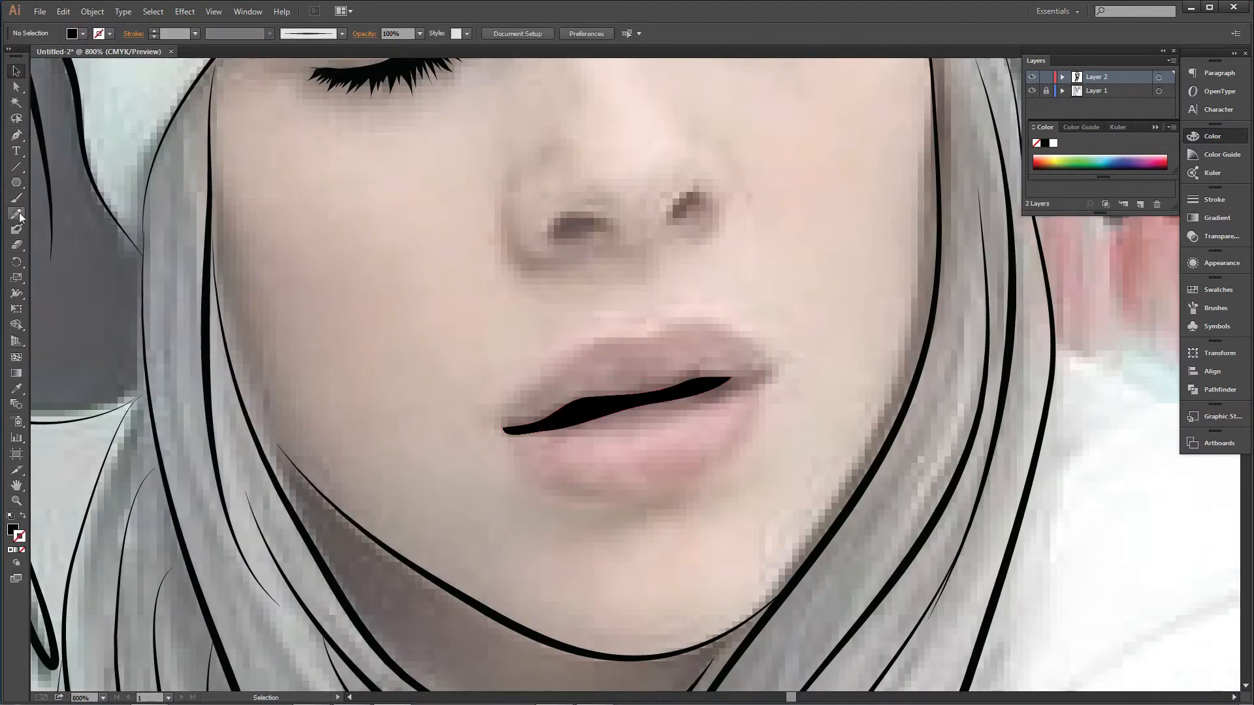
Switch to a black stroke without fill and draw closed outlines around both nostrils
click(24, 516)
drag(696, 195, 691, 196)
drag(599, 221, 594, 220)
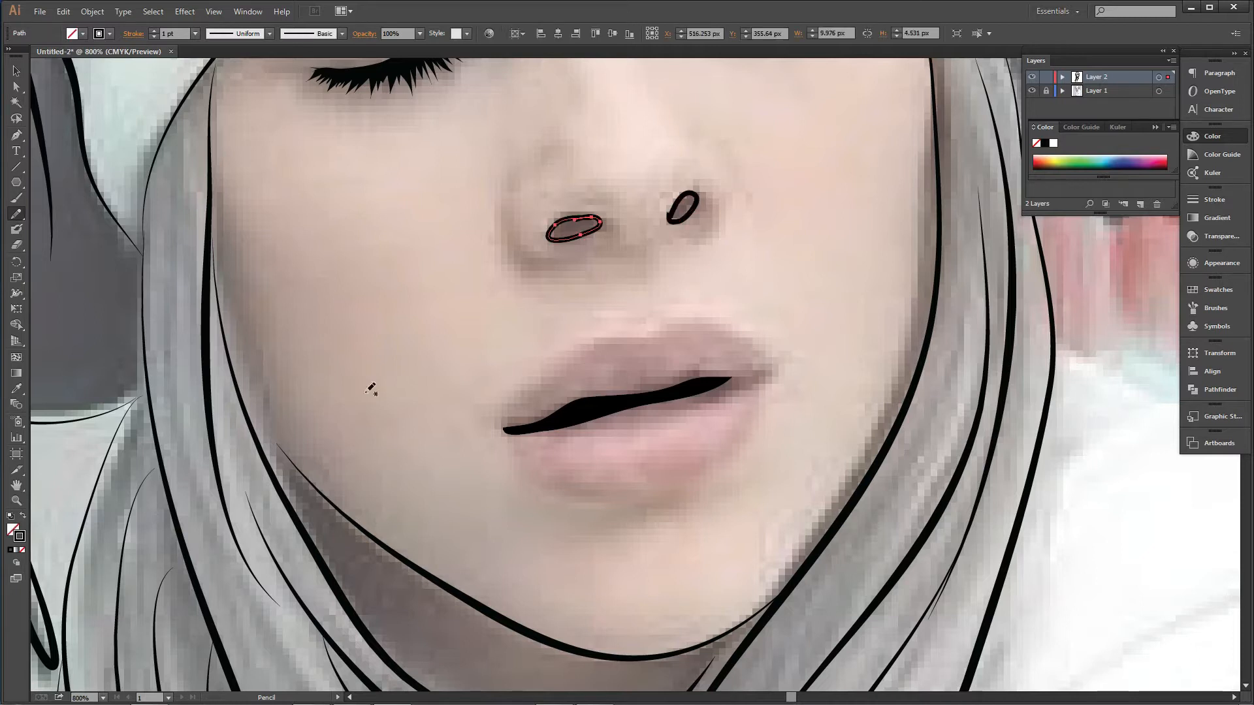
Give both nostril shapes a solid black fill with no stroke and deselect them
click(17, 71)
key(d)
click(23, 516)
click(23, 549)
click(679, 220)
key(shift+x)
click(458, 404)
Extend the black mouth opening to the corner of the lips with a Pencil shape filled black without a stroke
key(n)
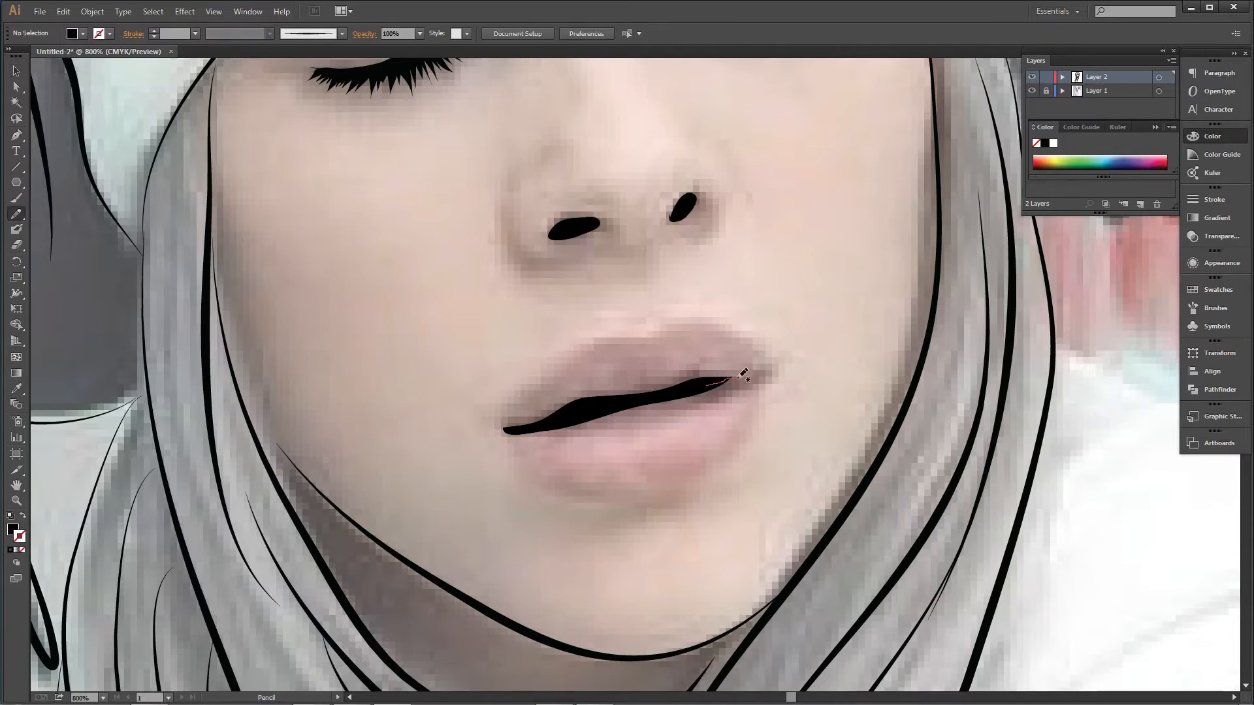
drag(671, 392, 706, 385)
click(10, 517)
click(23, 516)
click(23, 550)
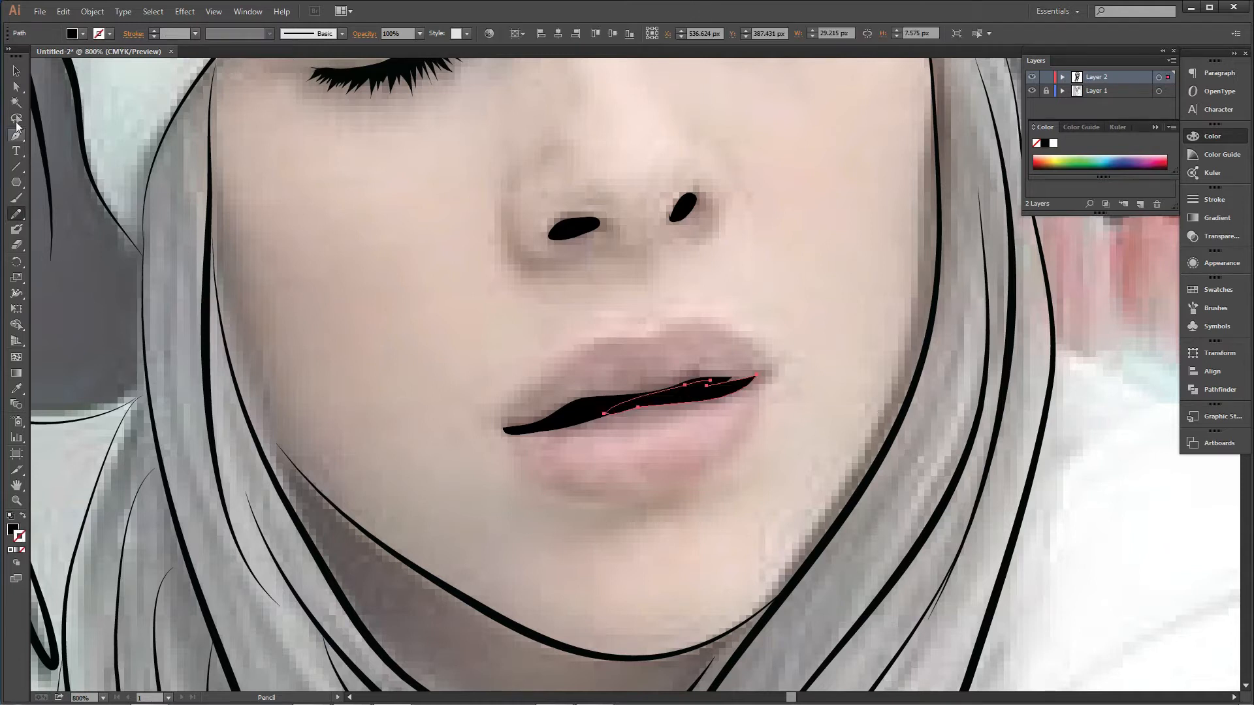
click(16, 70)
click(720, 490)
Outline the lips and nose with black Paintbrush strokes, undoing the short accent on the lower lip
drag(571, 404, 641, 433)
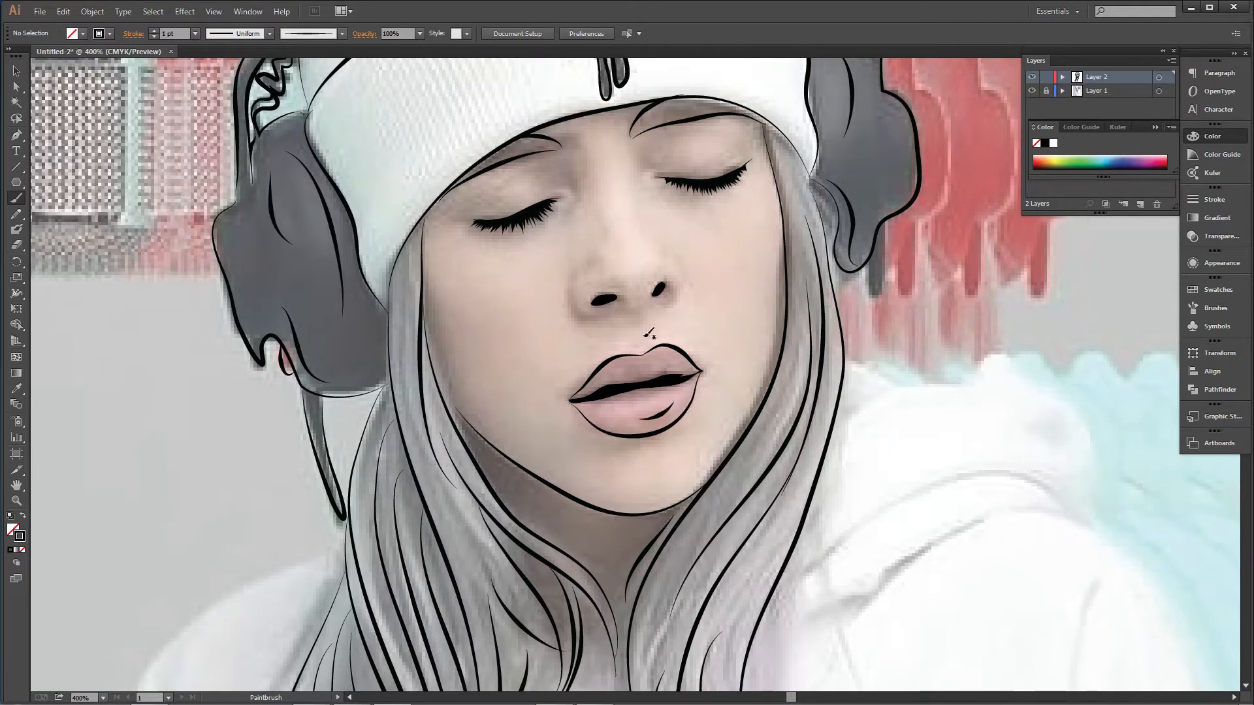
key(ctrl+z)
ctrl+click(636, 262)
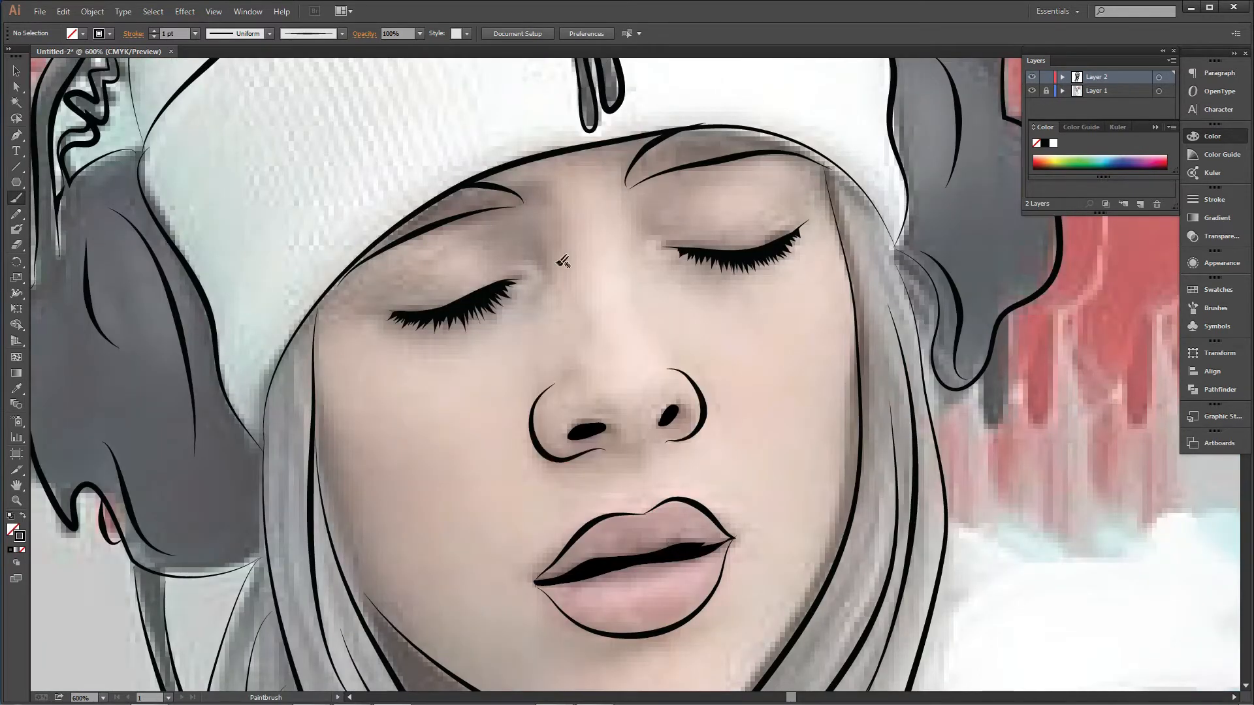
key(ctrl+minus)
key(ctrl+minus)
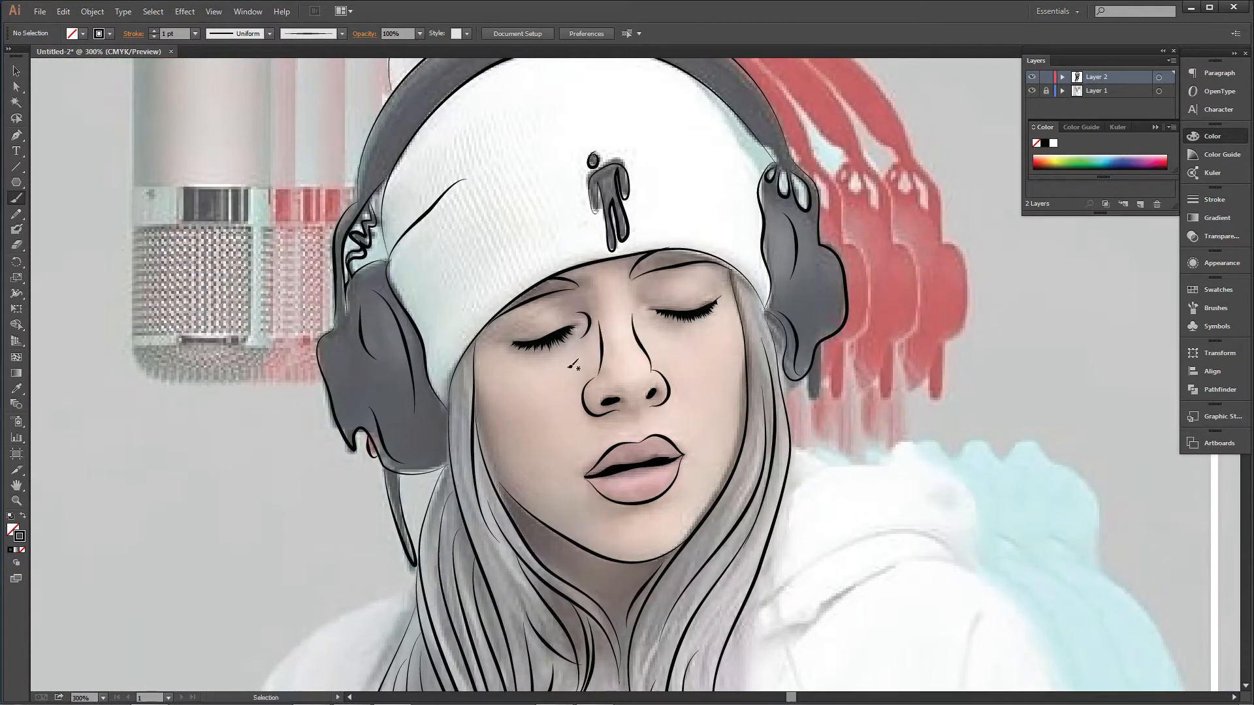
Hide the photo on Layer 1 to examine the line art of the head and hair on its own
key(ctrl+minus)
key(ctrl+minus)
click(1032, 91)
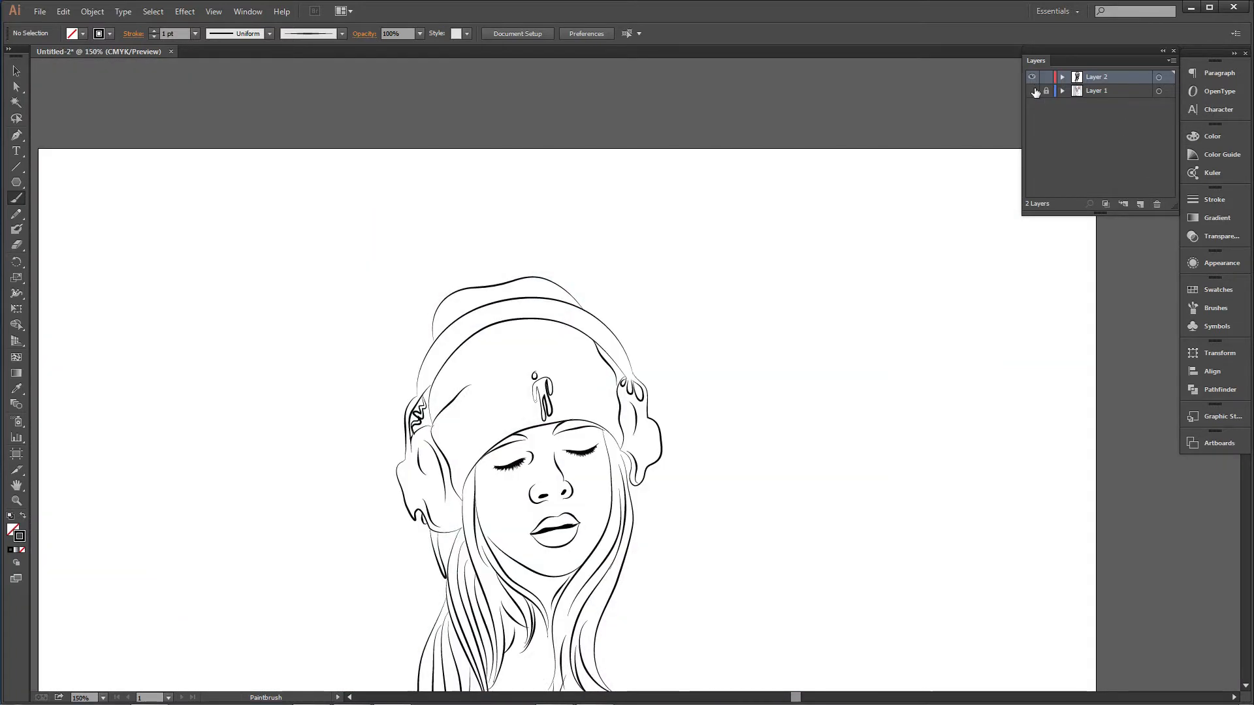
scroll(648, 394, down, 5)
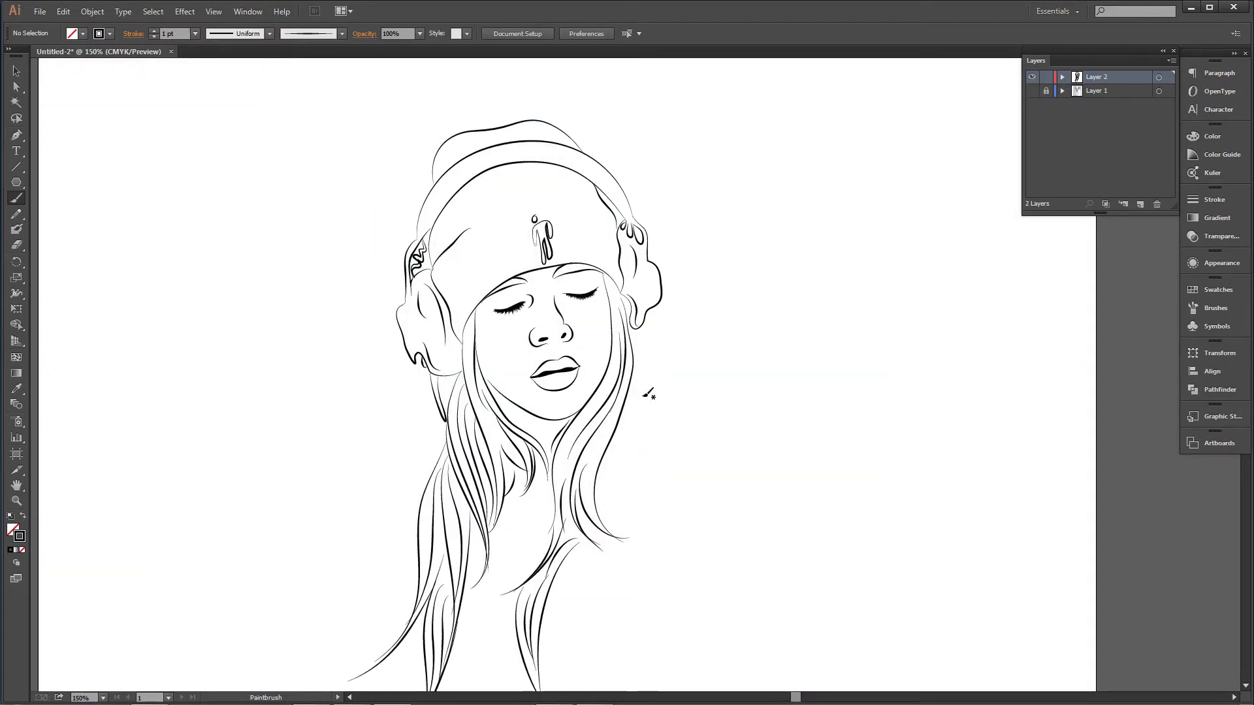
scroll(648, 394, down, 2)
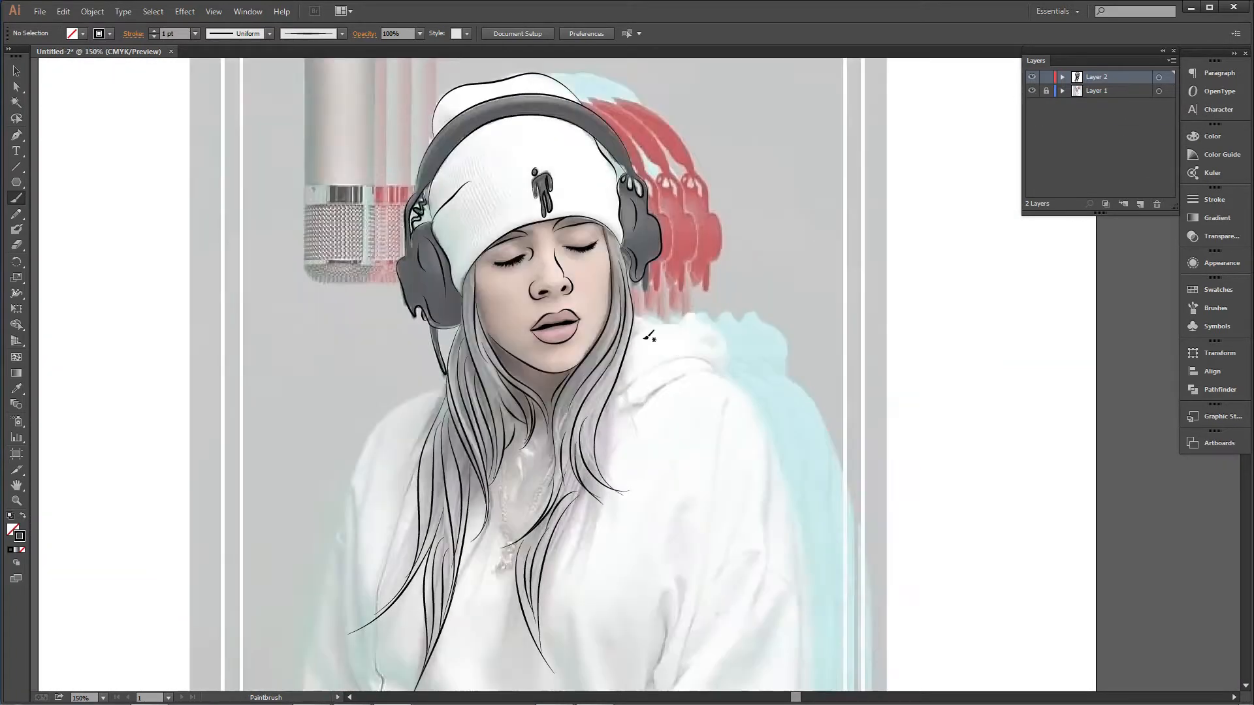
Add fine Paintbrush strands to the hair hanging on the microphone side of the face
key(ctrl+plus)
key(ctrl+plus)
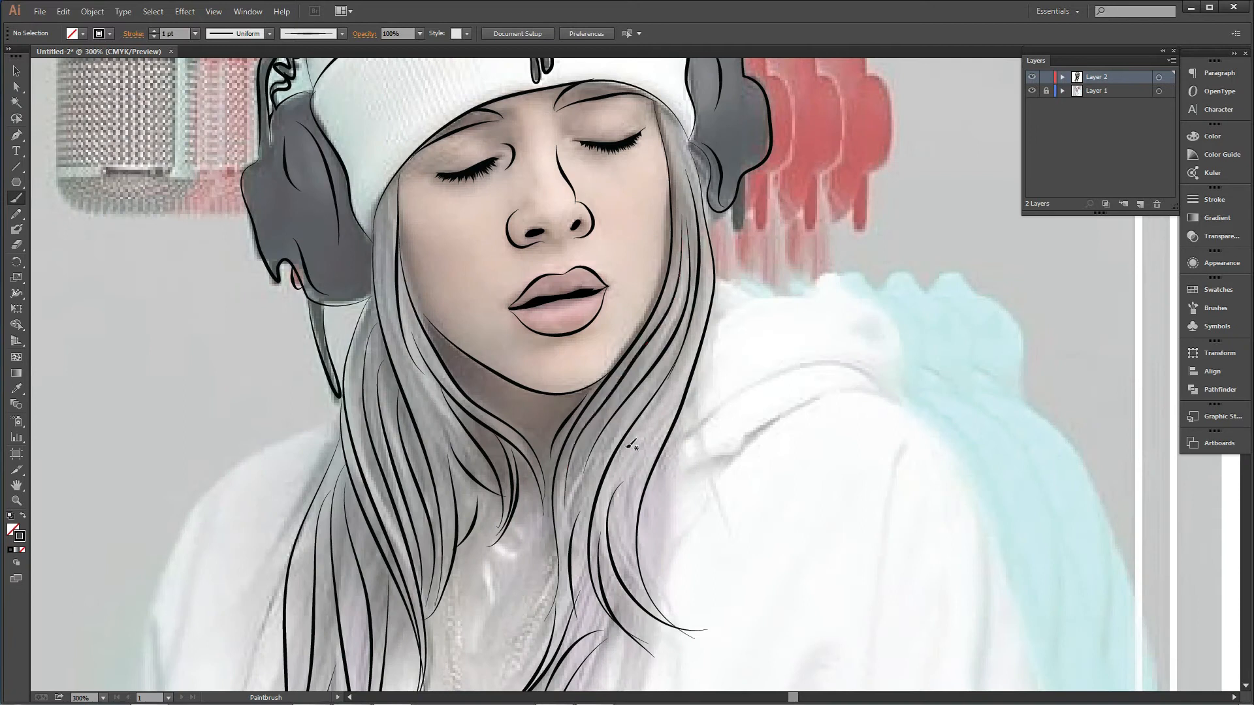
drag(396, 238, 432, 483)
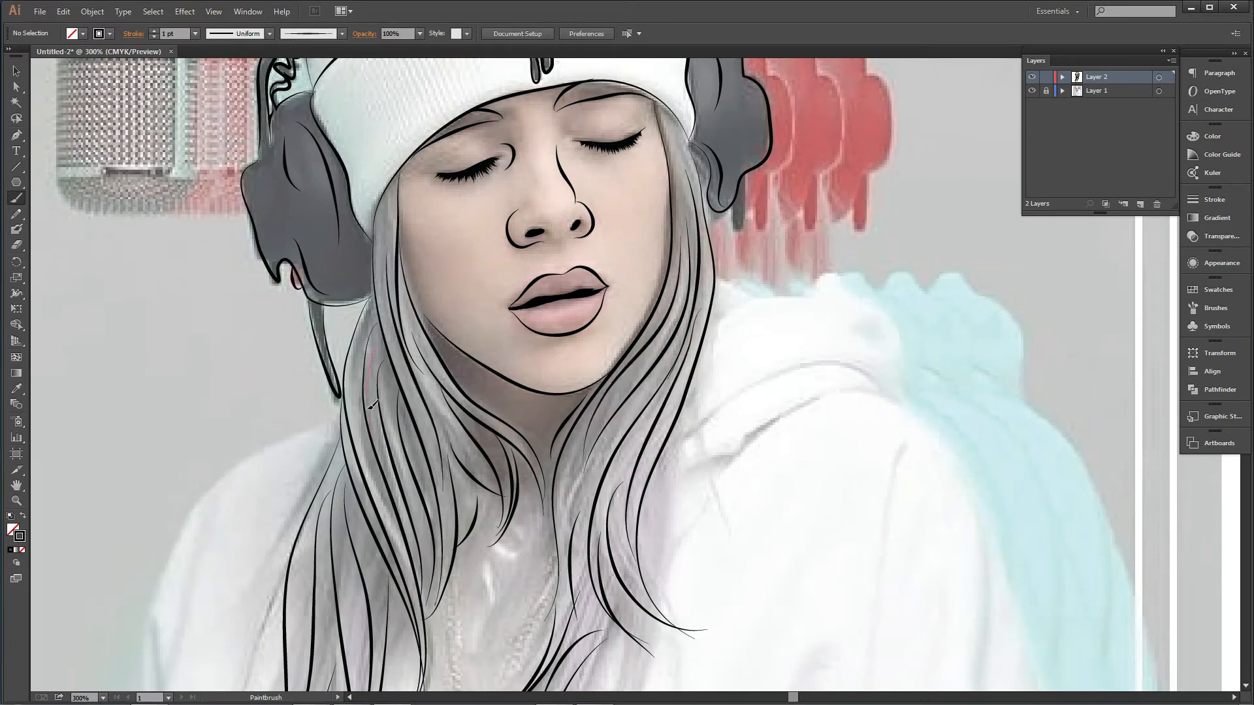
drag(368, 443, 353, 346)
key(ctrl+minus)
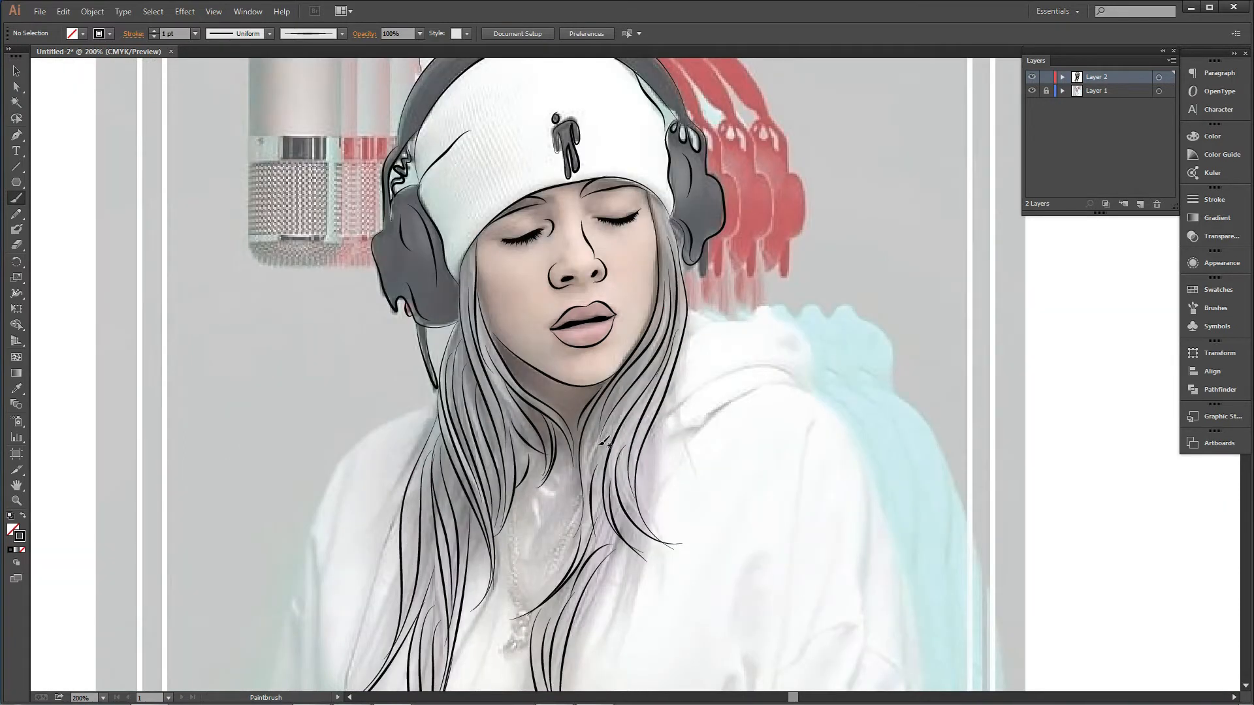
key(ctrl+minus)
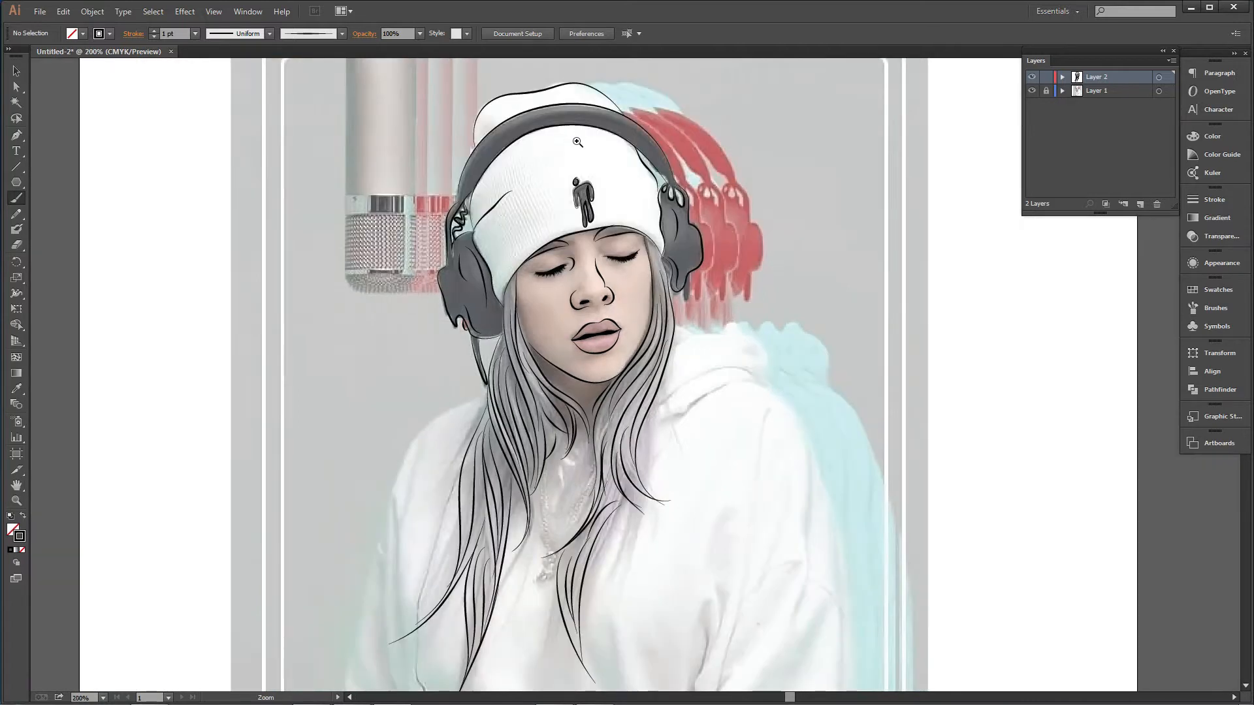
Add extra detail lines along the headphone headband with the Paintbrush
drag(570, 137, 631, 365)
key(ctrl+plus)
key(ctrl+plus)
drag(408, 493, 425, 436)
drag(730, 327, 731, 326)
key(ctrl+minus)
key(ctrl+minus)
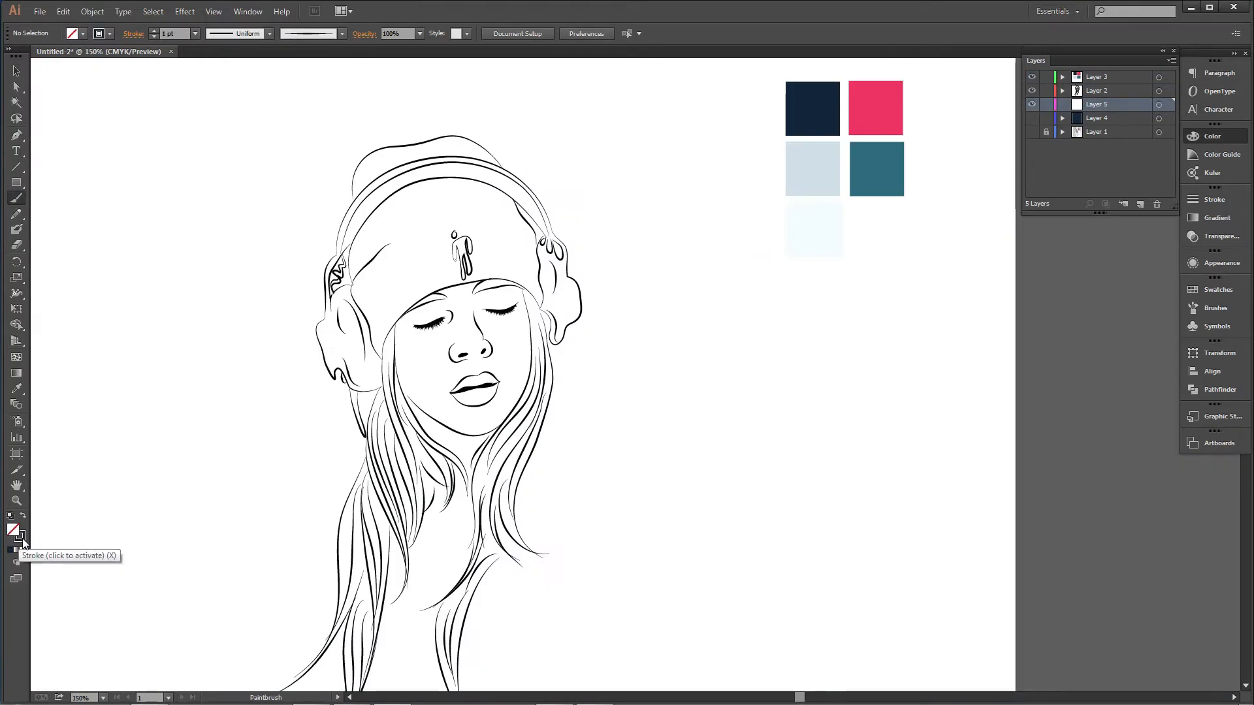
Begin an offset black contour on Layer 5 around the beanie, headband and the headphone opposite the microphone
double_click(19, 536)
click(1116, 337)
key(ctrl+plus)
key(ctrl+plus)
mouse_move(387, 423)
mouse_down()
mouse_move(482, 291)
mouse_move(716, 354)
mouse_up()
key(ctrl+minus)
drag(555, 475, 559, 673)
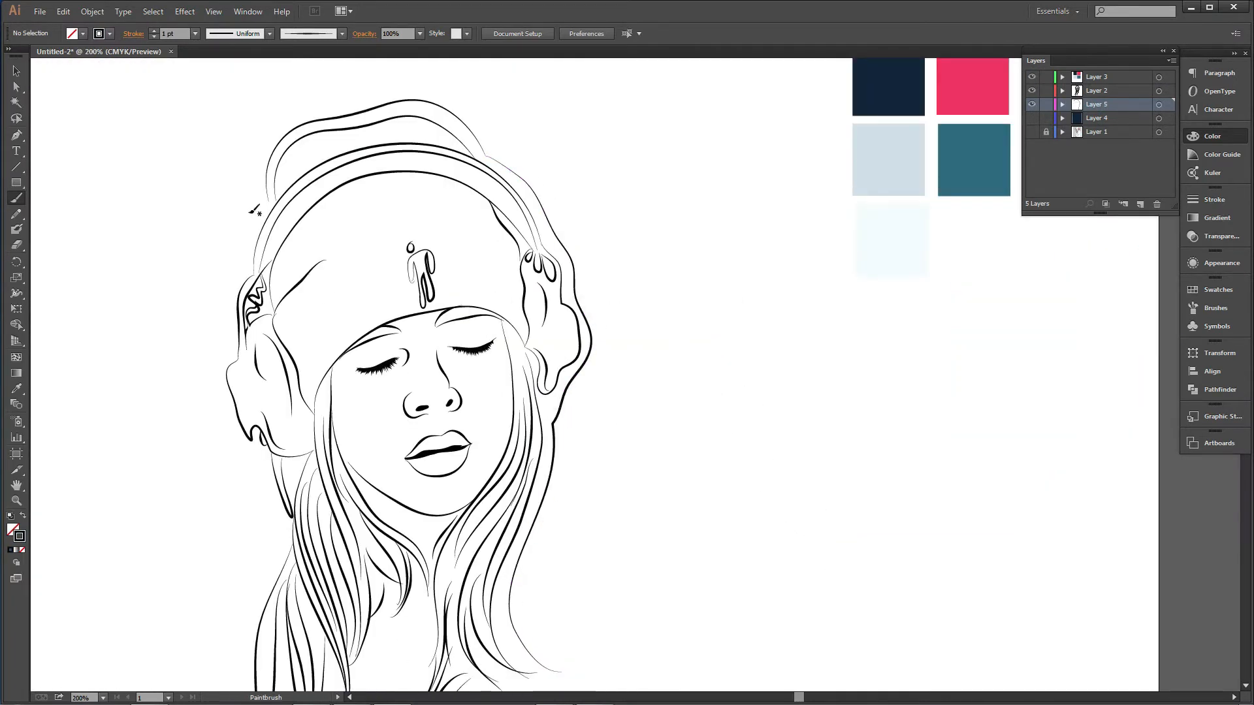
Continue the offset contour around the microphone-side headphone and down along the outer hair
mouse_move(230, 358)
mouse_down()
mouse_move(286, 525)
mouse_move(570, 182)
mouse_up()
mouse_move(512, 429)
mouse_down()
mouse_move(492, 638)
mouse_move(679, 278)
mouse_up()
mouse_move(665, 490)
mouse_down()
mouse_move(812, 359)
mouse_move(872, 339)
mouse_up()
drag(822, 299, 743, 346)
mouse_move(848, 113)
mouse_down()
mouse_move(639, 433)
mouse_move(640, 312)
mouse_up()
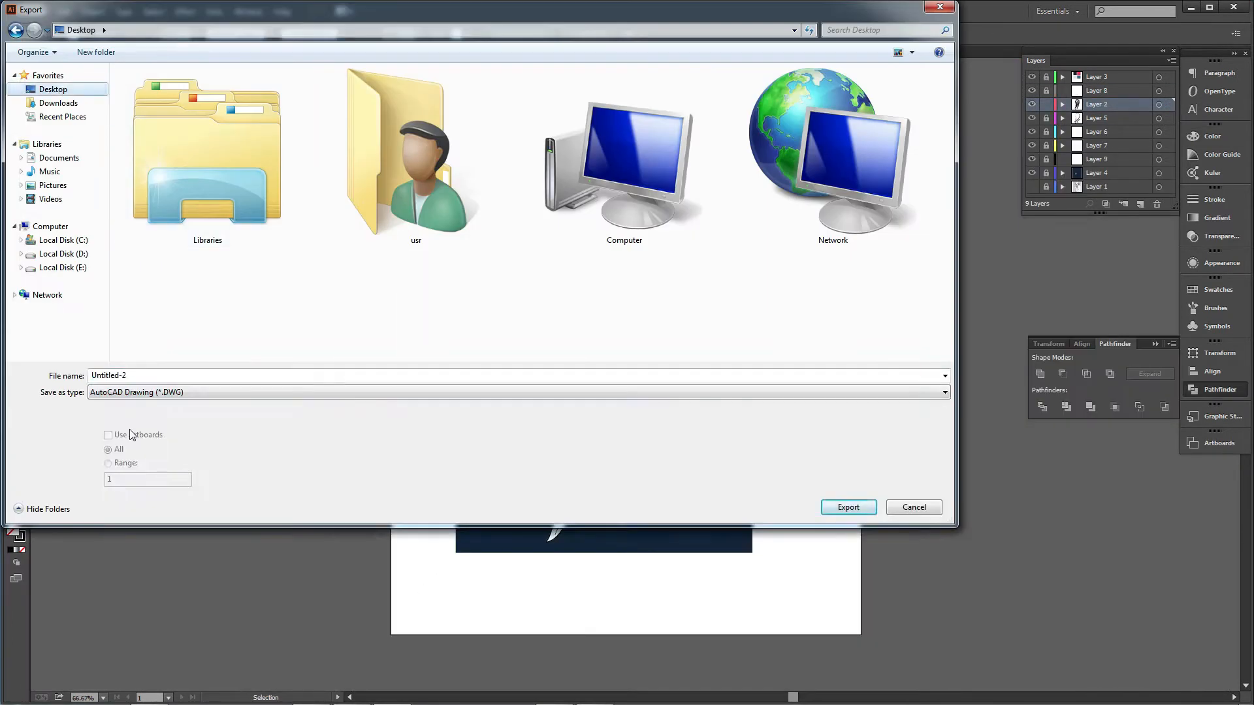
Export the artwork in Photoshop format with the RGB color model
click(137, 392)
click(144, 490)
click(848, 507)
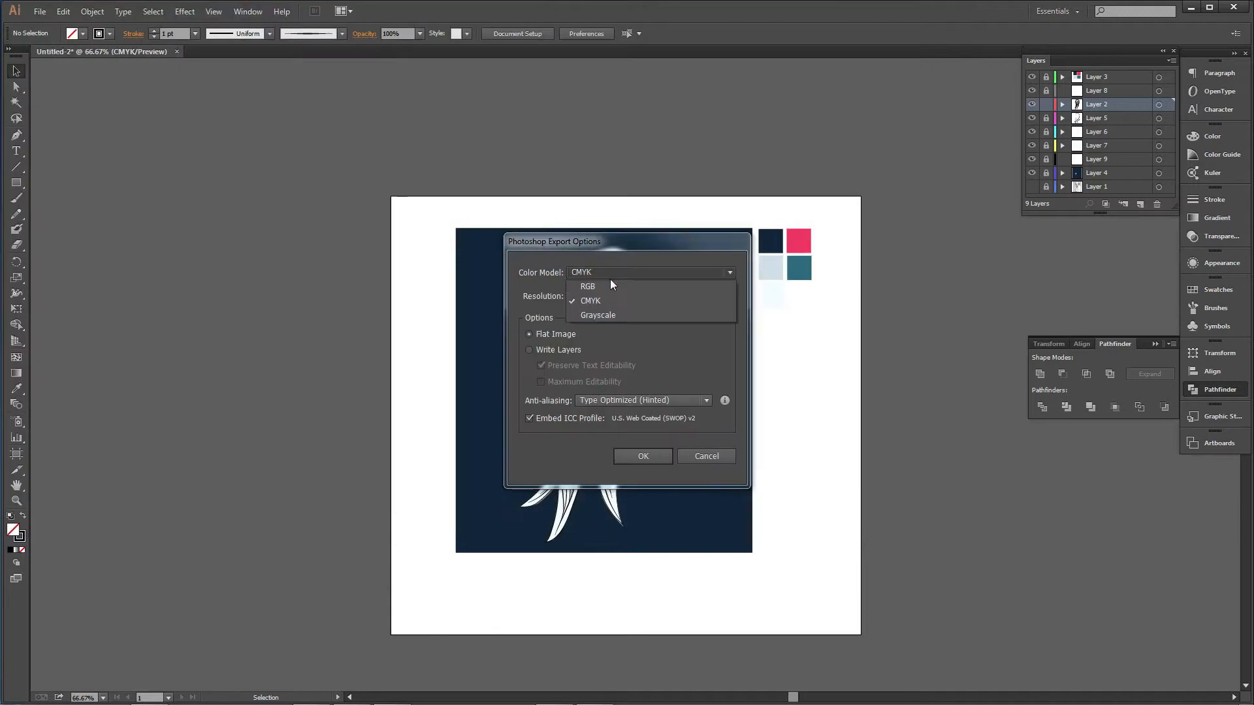
click(610, 279)
click(648, 452)
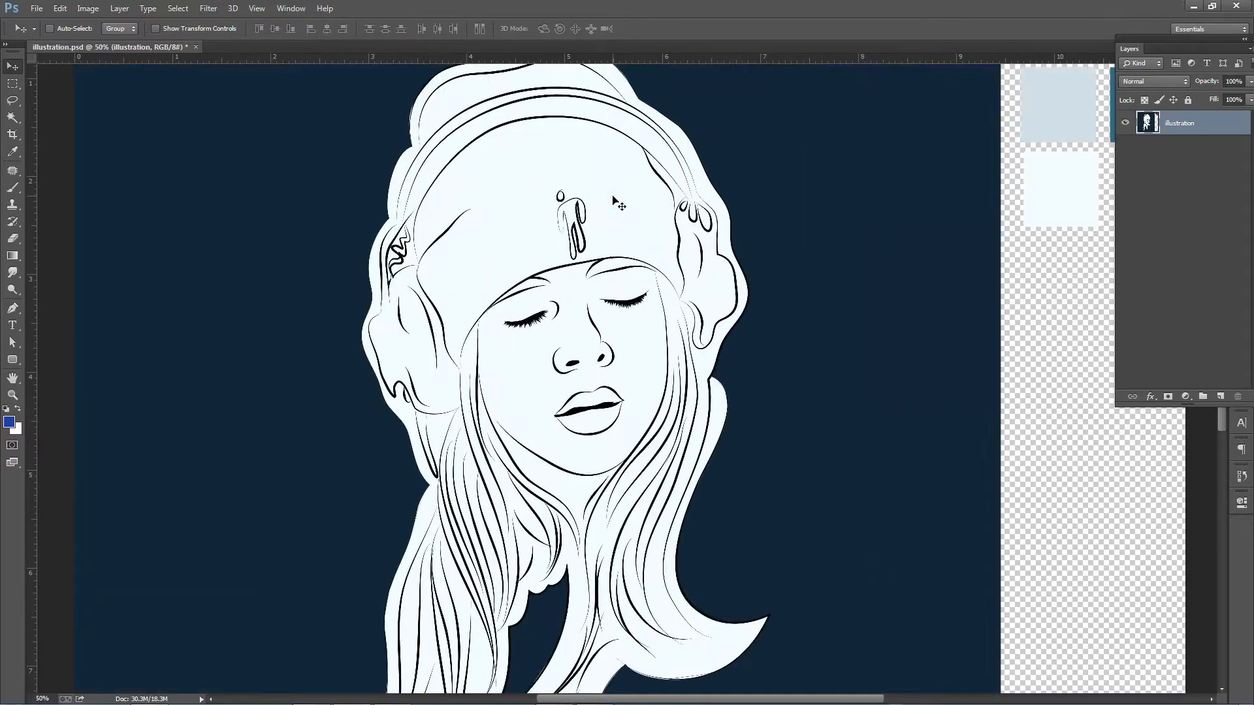
In Photoshop, select the figure's pale fill in illustration.psd with the Magic Wand and delete it from the line art
key(w)
click(645, 375)
key(Delete)
scroll(612, 271, up, 4)
key(ctrl+z)
key(ctrl+d)
click(298, 29)
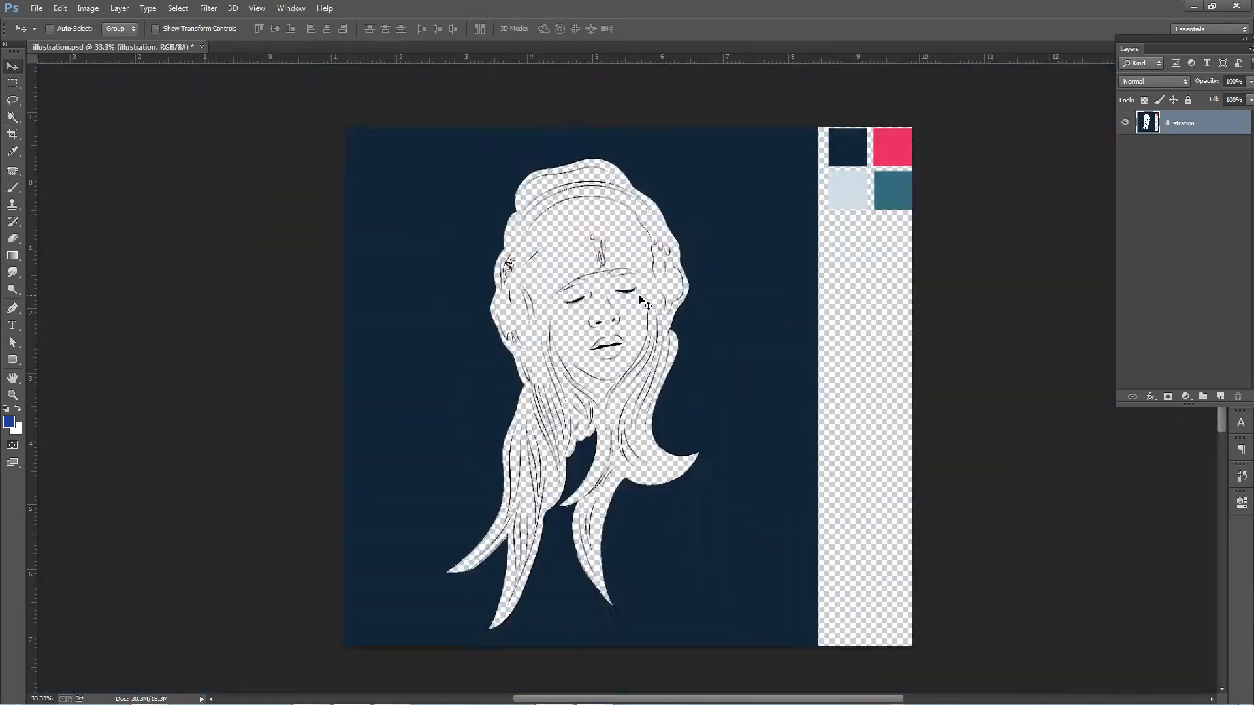
Fill a rectangular area around the figure with the sampled pale swatch color on a new layer beneath the illustration layer
click(1220, 396)
key(m)
drag(425, 143, 724, 625)
key(i)
click(842, 228)
key(alt+BackSpace)
key(ctrl+z)
drag(1175, 123, 1185, 158)
key(ctrl+d)
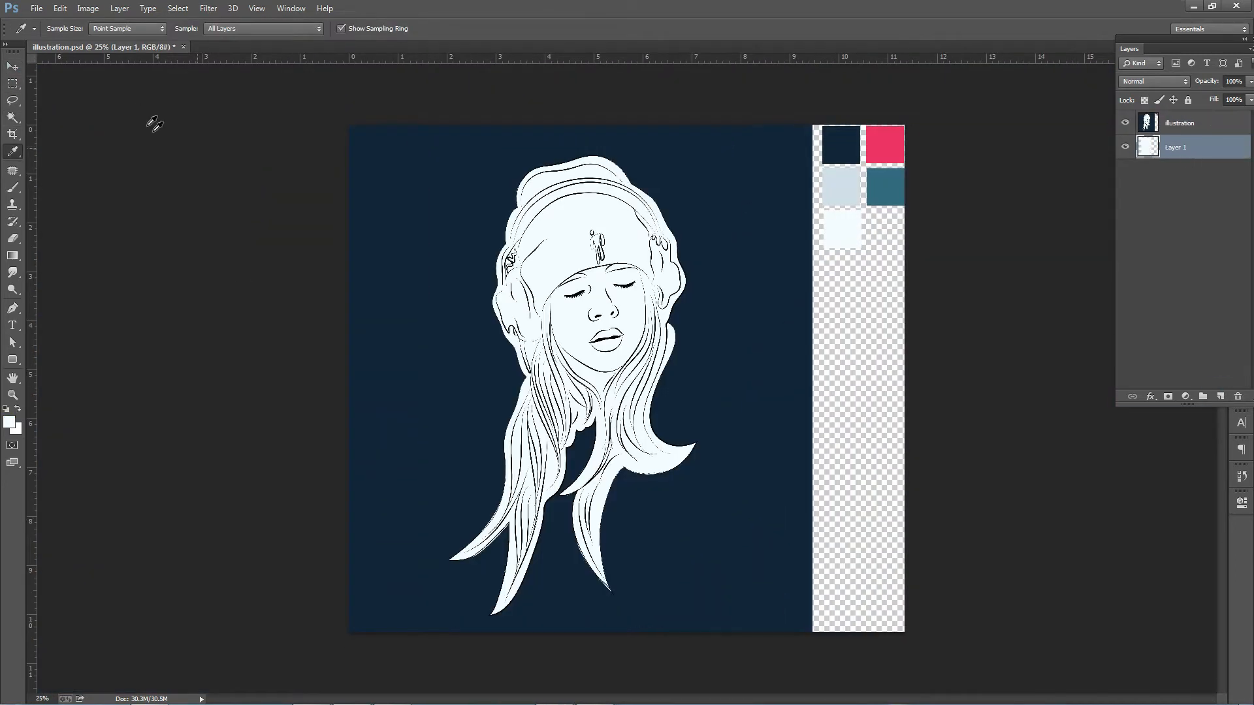
Add a new layer above Layer 1 and trace the beanie's microphone-side edge and brim with a Pen path
key(v)
key(ctrl+plus)
click(1220, 396)
key(p)
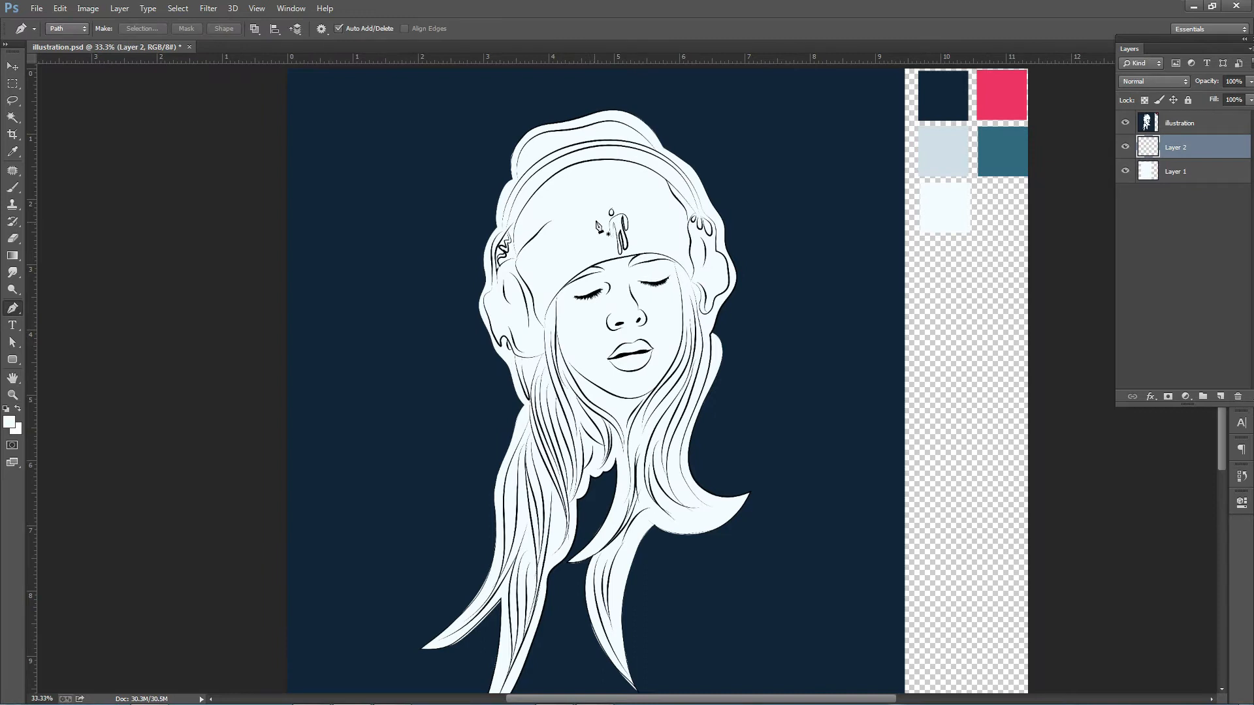
scroll(573, 241, up, 3)
drag(400, 301, 397, 315)
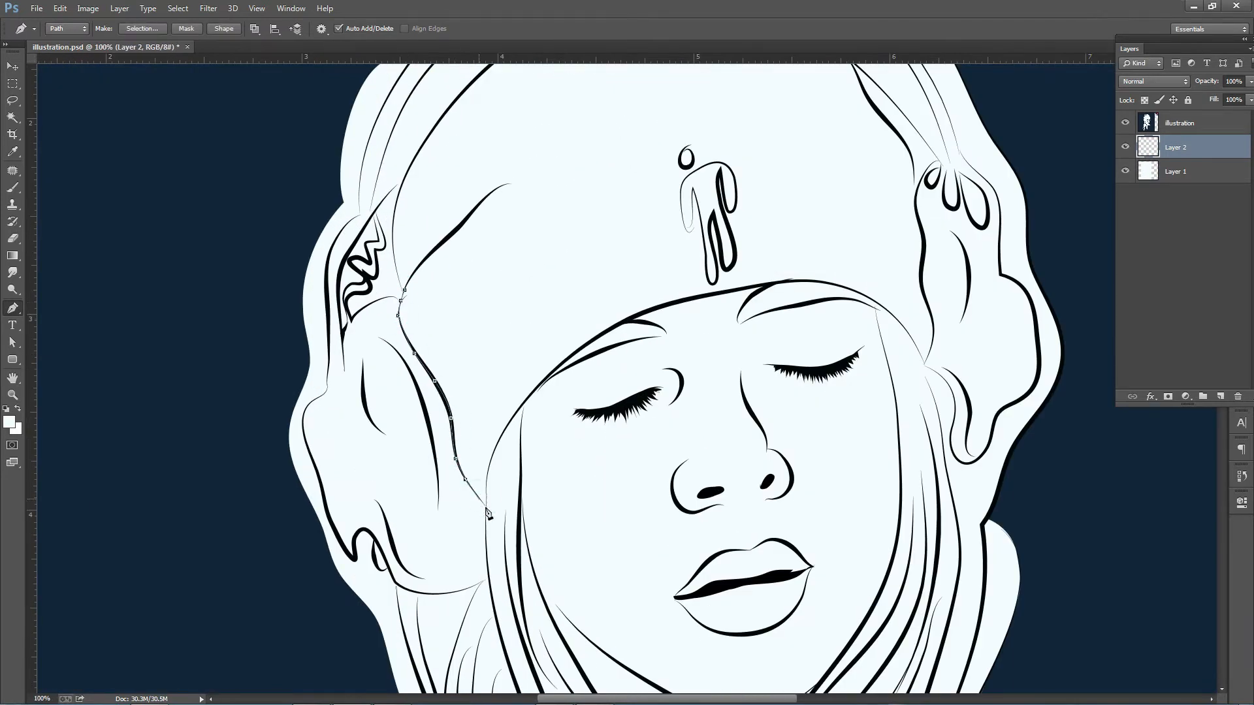
drag(551, 372, 565, 361)
click(924, 362)
Continue the Pen path up the beanie's edge beside the headphone opposite the microphone
scroll(896, 504, up, 2)
click(934, 404)
click(924, 307)
click(915, 282)
click(910, 226)
click(881, 190)
click(866, 172)
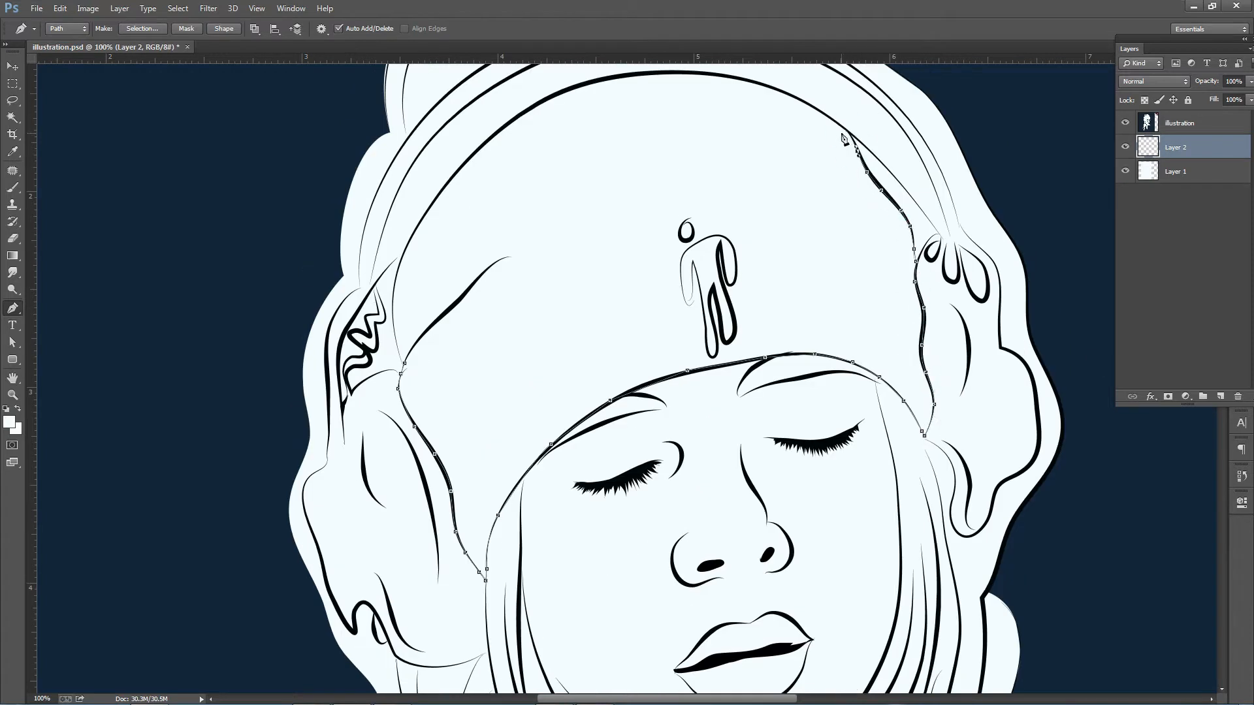
Trace the beanie's crown beneath the headband and close the Pen path
scroll(846, 139, up, 1)
drag(785, 145, 750, 137)
click(638, 128)
drag(561, 145, 540, 154)
click(503, 178)
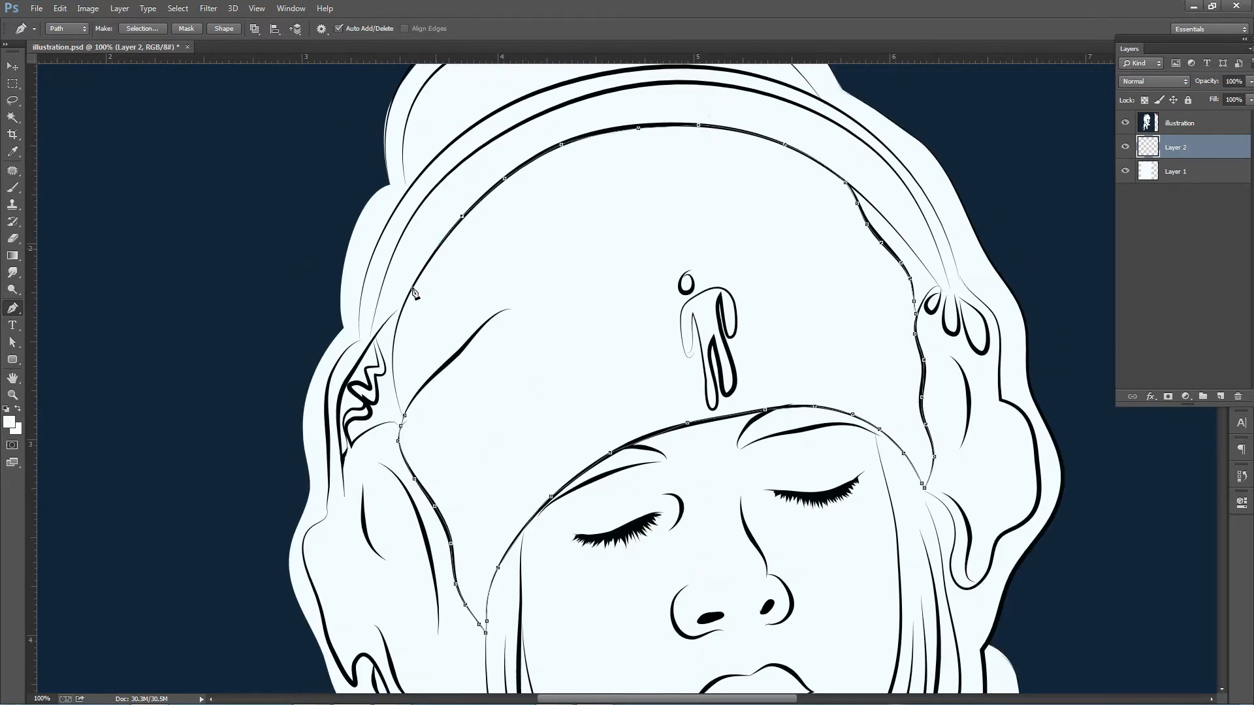
click(397, 390)
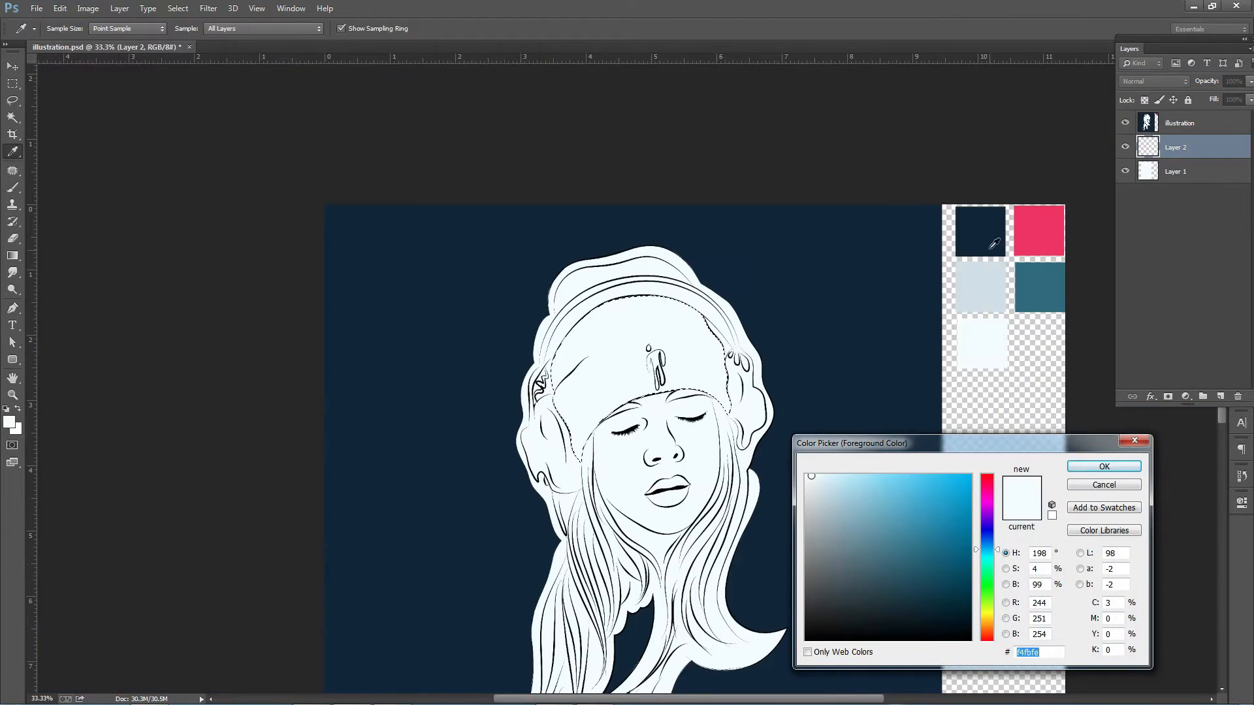
Fill the beanie selection with the pink swatch color on Layer 2 and clear the pale fill covering it in the illustration layer
key(Return)
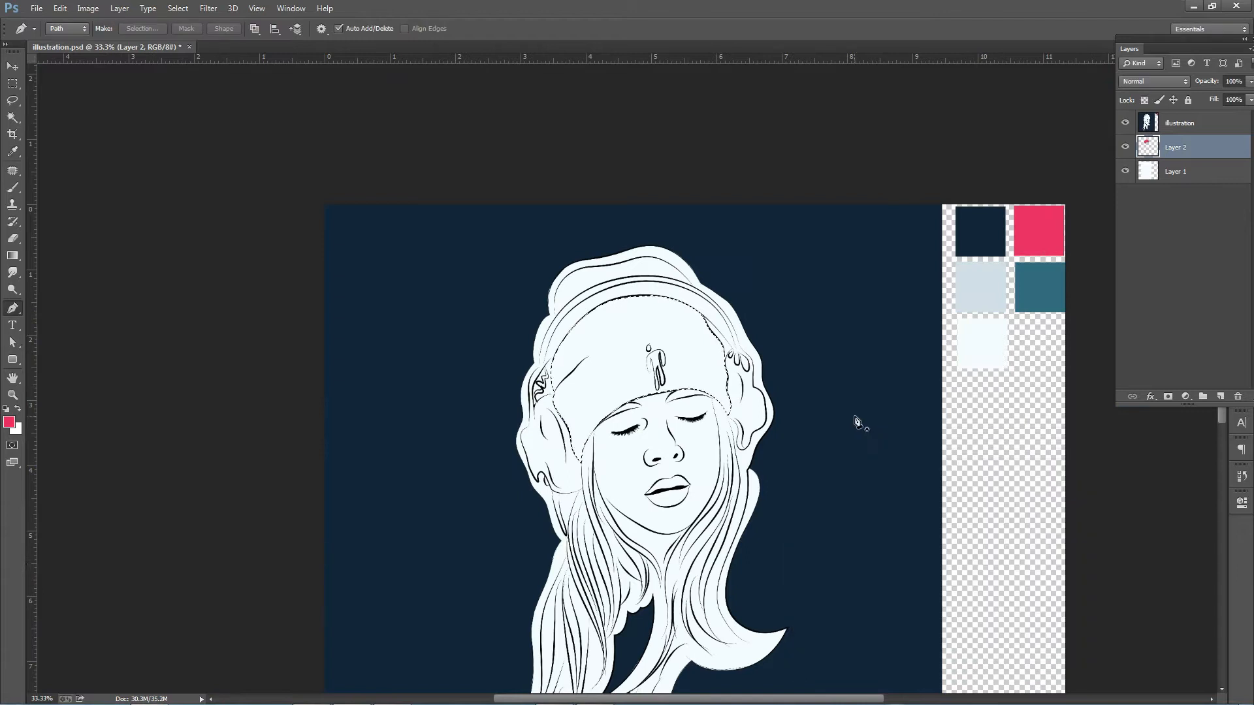
drag(1182, 118, 1015, 226)
key(v)
ctrl+click(623, 346)
key(w)
click(619, 347)
key(Delete)
key(ctrl+d)
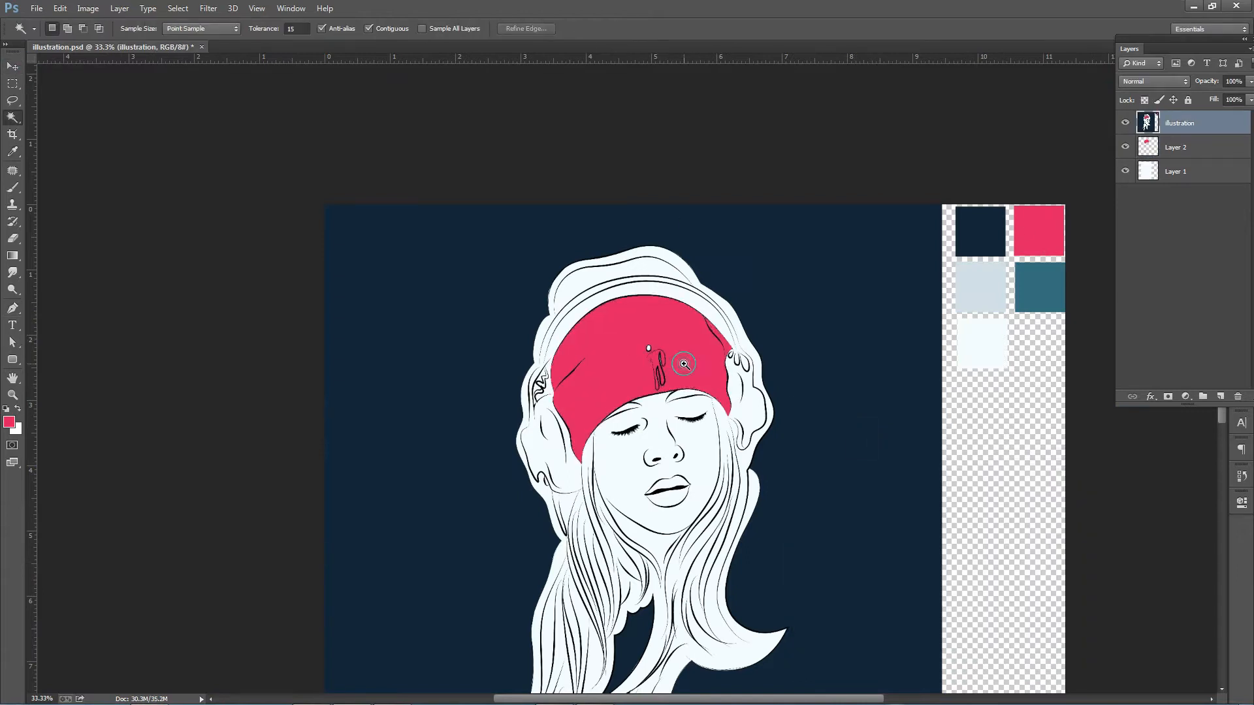
Redo the clearing of the beanie's pale fill with the leftover enclosed areas added to the Magic Wand selection
scroll(678, 358, up, 2)
key(ctrl+alt+z)
key(ctrl+alt+z)
shift+click(711, 535)
key(Delete)
key(ctrl+d)
key(v)
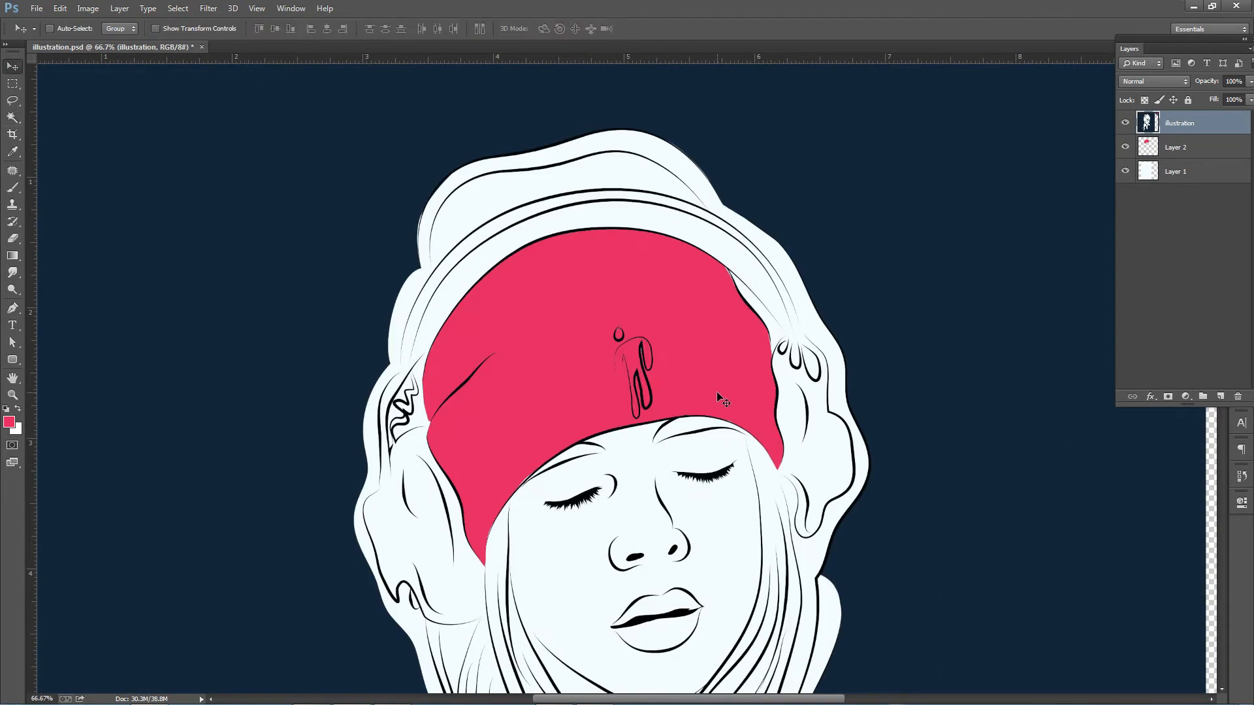
Recolor the beanie fill on Layer 2 with the dark navy sampled from the artwork
key(ctrl+minus)
scroll(579, 285, down, 2)
ctrl+click(578, 286)
key(i)
click(239, 241)
key(alt+shift+BackSpace)
Trace a long curved hair strand beside the face, opposite the microphone side, with the Pen and turn it into a selection
key(v)
ctrl+click(700, 350)
scroll(698, 353, down, 3)
key(p)
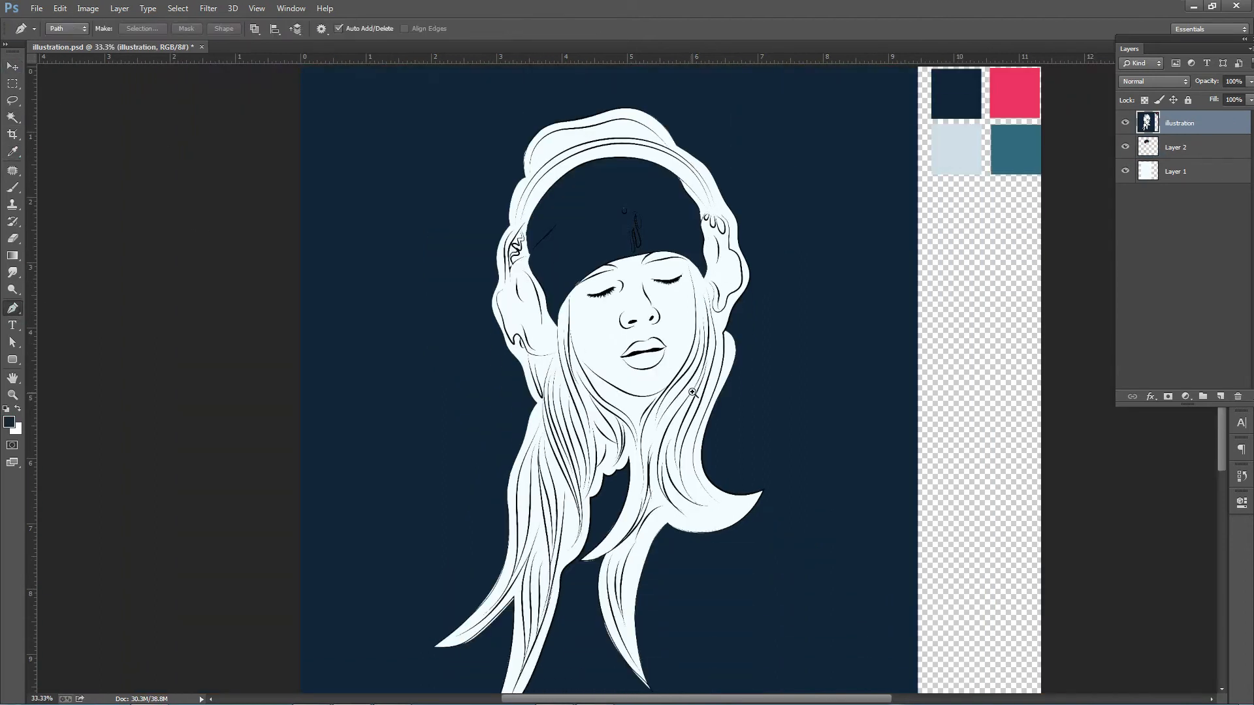
scroll(698, 408, up, 2)
click(708, 208)
drag(697, 349, 675, 400)
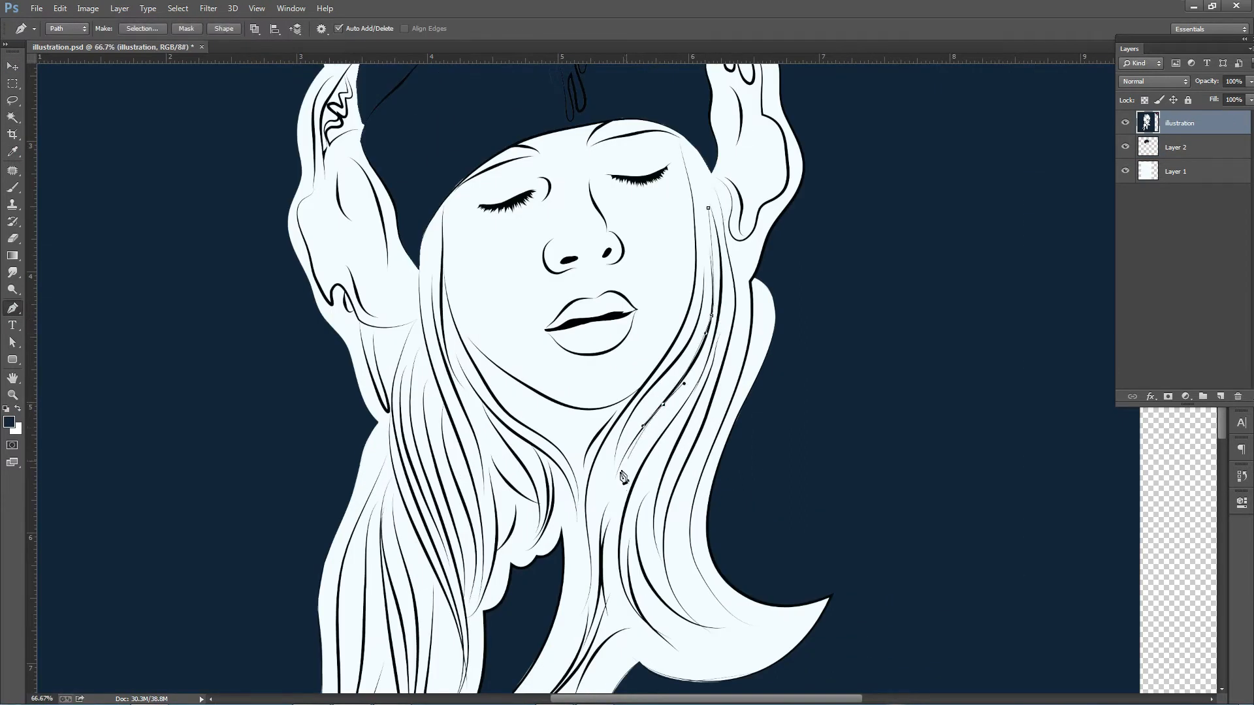
drag(641, 627, 696, 658)
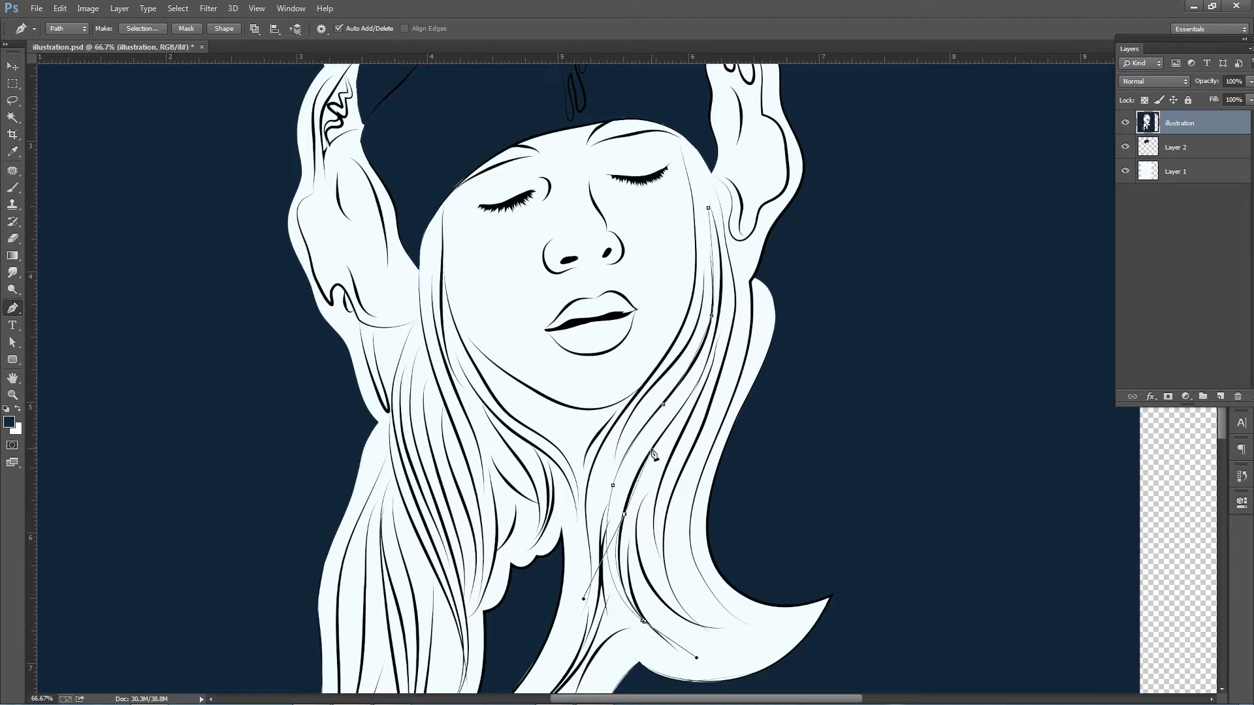
click(708, 208)
key(ctrl+Return)
Fill the selected hair strand with the sampled pink swatch color on Layer 2 and deselect
key(ctrl+minus)
key(i)
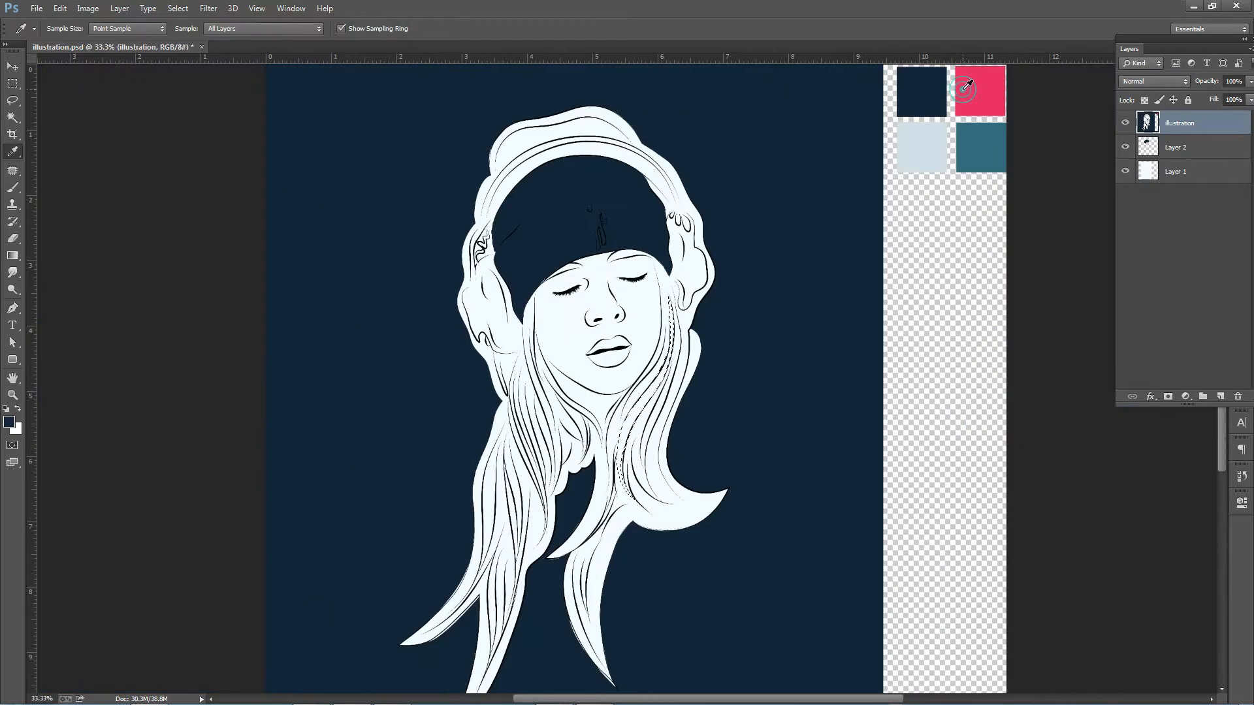
click(1225, 147)
key(alt+BackSpace)
key(ctrl+d)
Trace a narrow hair strand below the microphone-side headphone with the Pen and fill it pink
scroll(517, 485, up, 1)
key(p)
click(529, 299)
drag(518, 354, 528, 391)
drag(548, 459, 538, 392)
click(535, 318)
key(ctrl+Return)
key(alt+BackSpace)
key(ctrl+d)
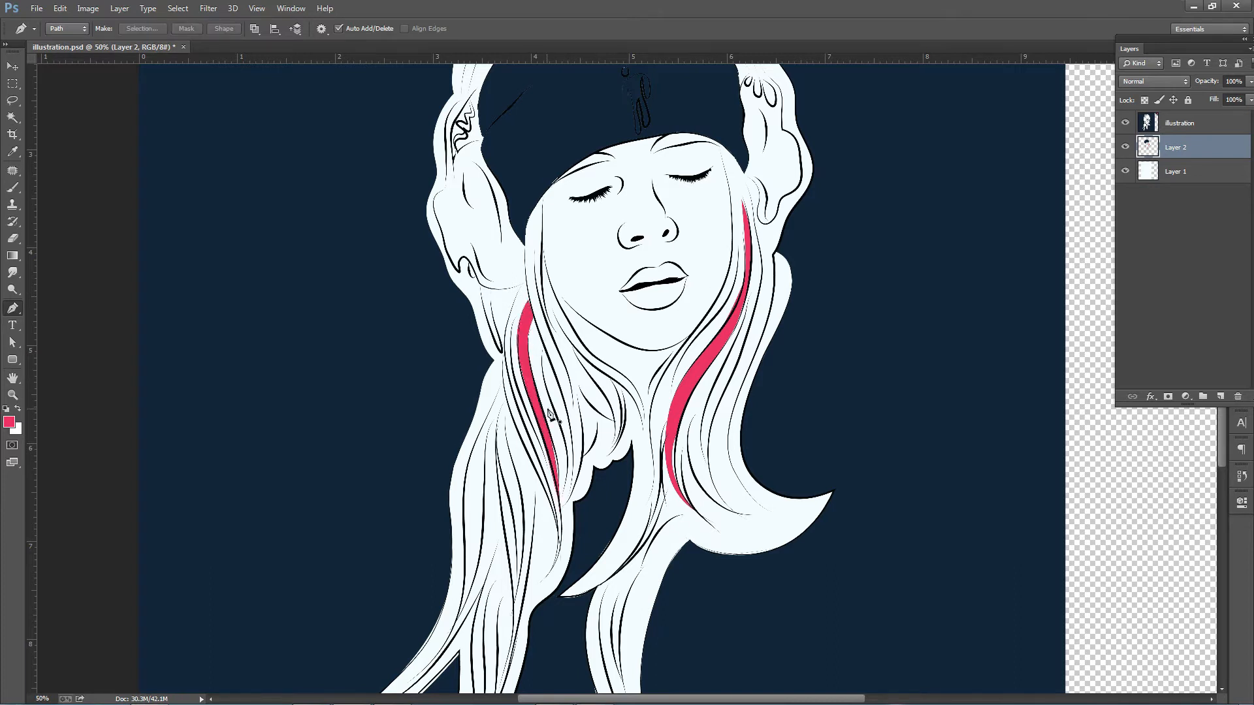
Trace a slim strand down the middle of the long microphone-side hair with the Pen and fill it pink
scroll(497, 340, down, 2)
drag(513, 511, 511, 539)
click(505, 563)
drag(519, 457, 509, 388)
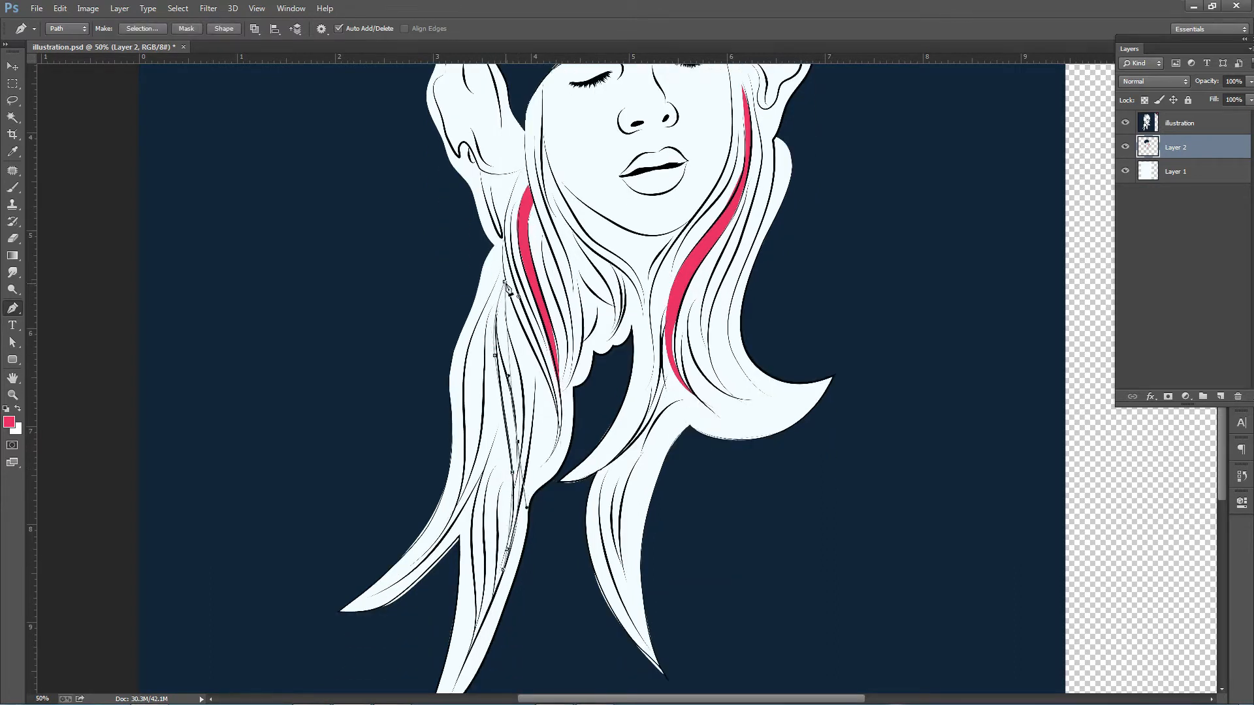
click(504, 282)
key(ctrl+Return)
key(alt+BackSpace)
Trace a wider strand near the outer edge of the long microphone-side hair, fill it pink and deselect
drag(464, 470, 464, 477)
click(446, 529)
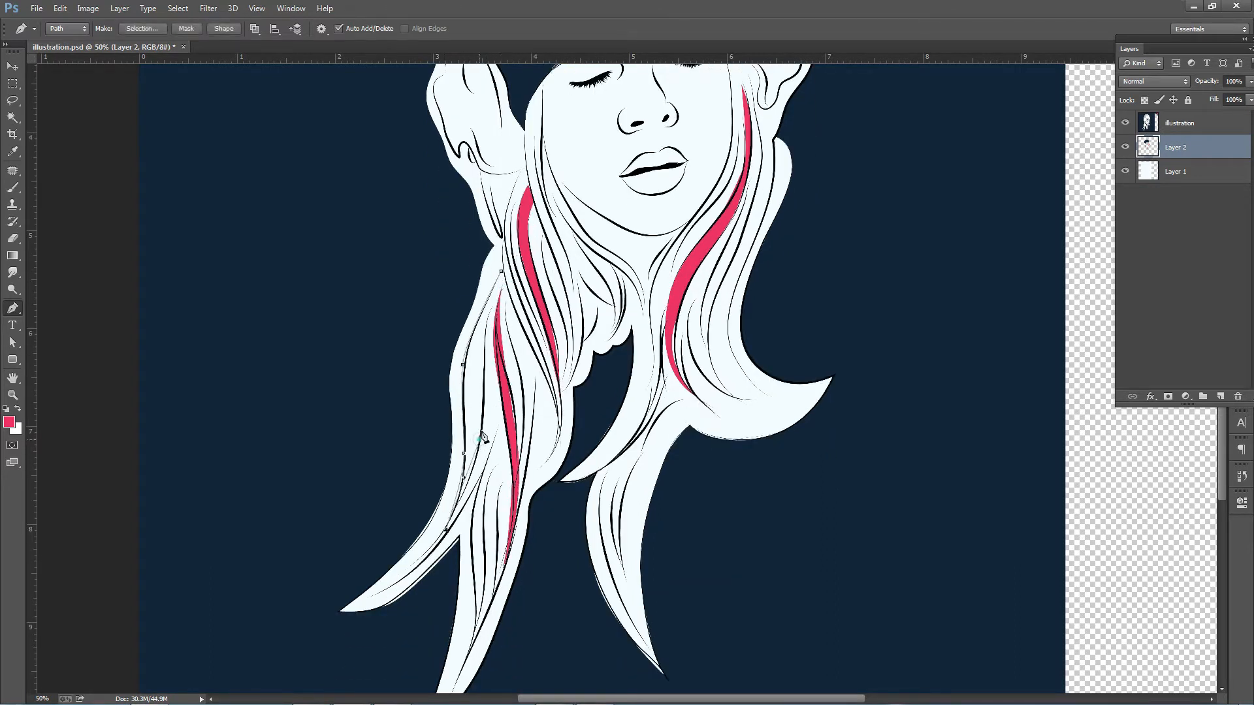
click(501, 271)
key(ctrl+Return)
key(alt+BackSpace)
key(ctrl+d)
Trace a slim strand down the edge of the hair lock hanging lowest below the chin with the Pen and fill it pink
scroll(501, 281, down, 2)
click(610, 395)
drag(597, 446, 602, 478)
click(620, 529)
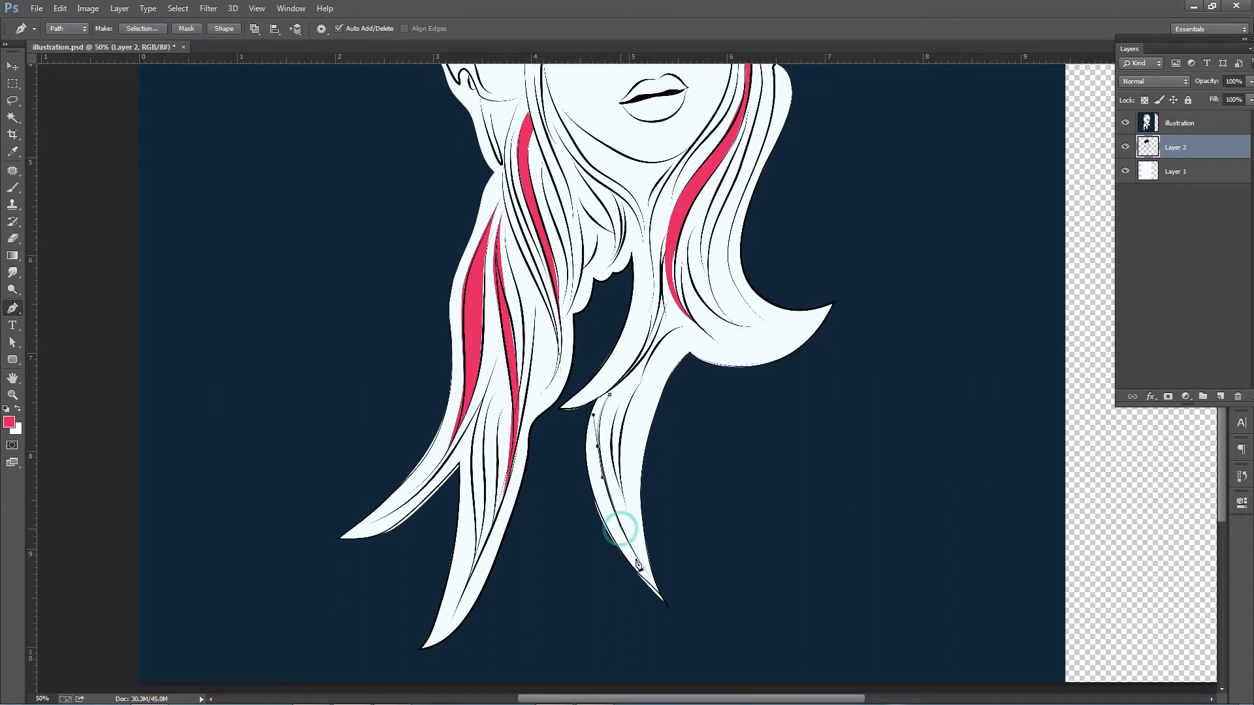
key(ctrl+Return)
key(alt+BackSpace)
key(ctrl+d)
Trace a curved strand in the wide upturned hair lock on the right, fill it pink and deselect
scroll(702, 325, up, 3)
click(744, 236)
drag(707, 344, 707, 382)
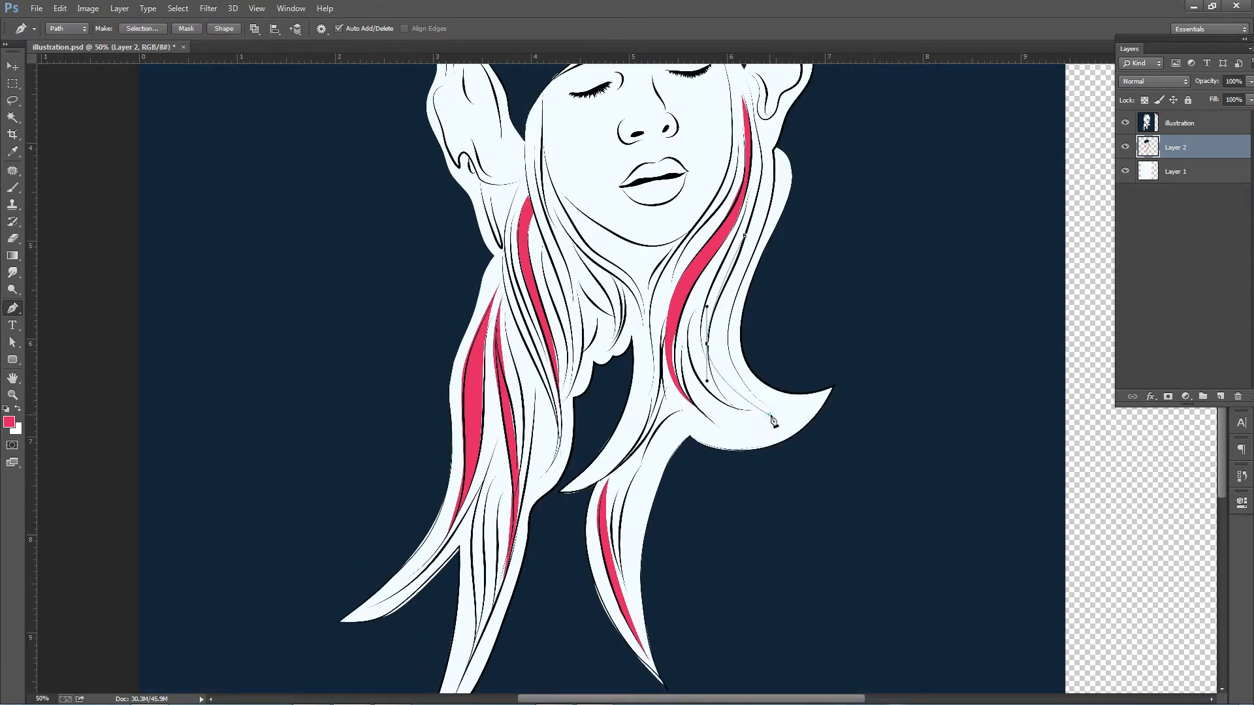
click(729, 279)
drag(767, 413, 852, 447)
click(774, 271)
key(ctrl+Return)
key(Delete)
key(ctrl+d)
Trace a short strand near the tip of the curved hair lock below the chin, fill it pink and deselect
click(651, 388)
drag(601, 483, 548, 520)
alt+click(601, 482)
mouse_move(651, 388)
mouse_down()
mouse_move(646, 311)
mouse_move(632, 312)
mouse_move(603, 364)
mouse_up()
key(ctrl+Return)
key(alt+BackSpace)
key(ctrl+d)
Trace a strand running from the left cheek along the jaw to the neck, fill it pink and deselect
scroll(588, 274, up, 3)
click(544, 251)
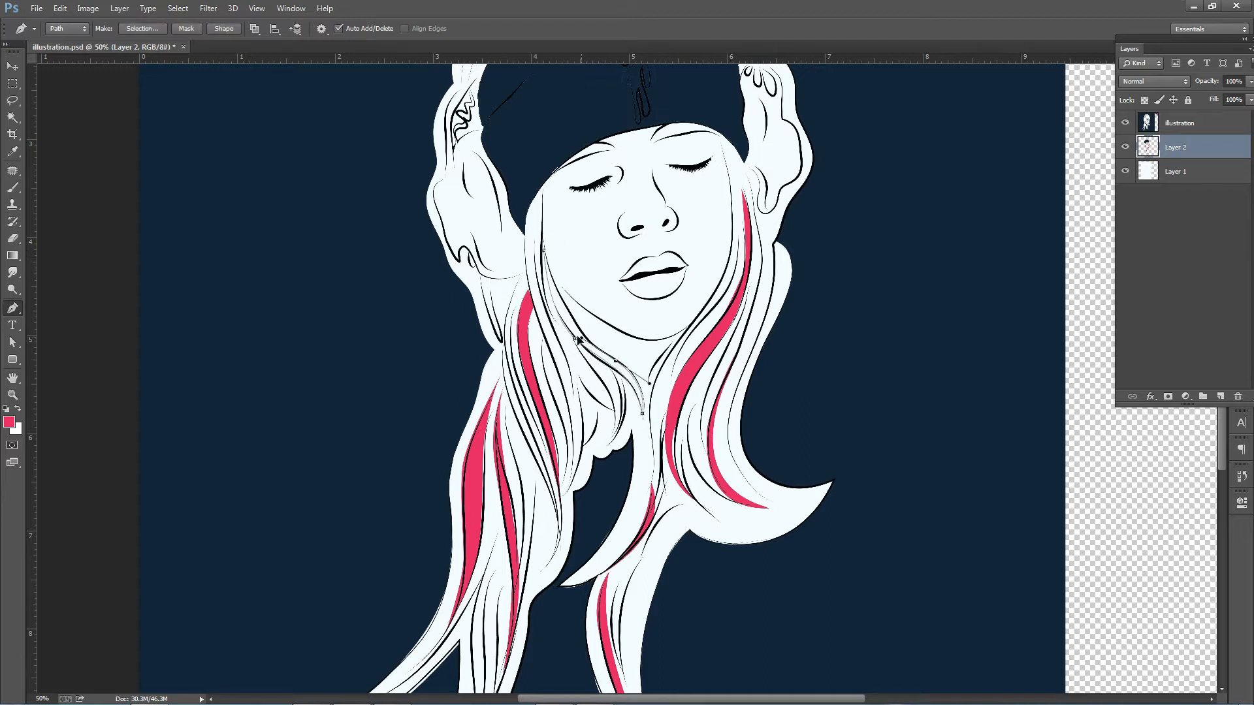
key(ctrl+Return)
key(alt+BackSpace)
key(ctrl+d)
Trace the upper contour and outer edge of the left headphone cup with the Pen tool
key(ctrl+minus)
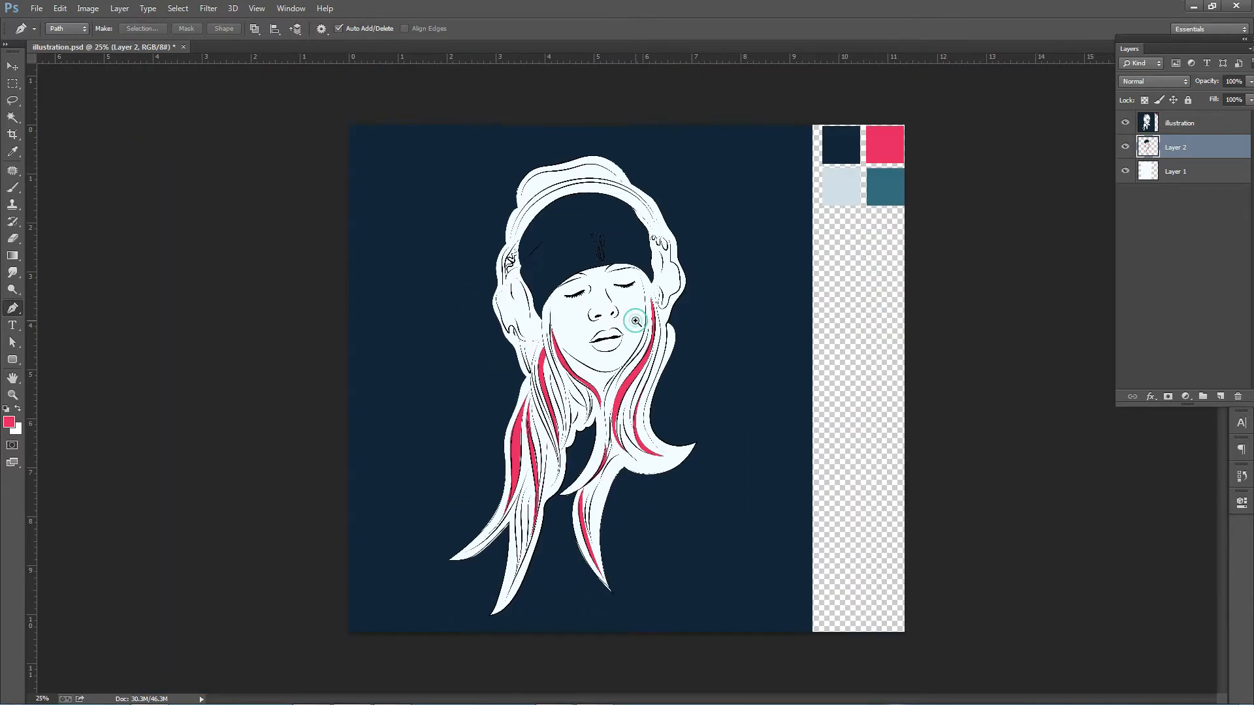
scroll(525, 265, up, 5)
click(475, 292)
click(470, 285)
click(438, 298)
click(400, 327)
click(387, 343)
click(374, 361)
click(351, 373)
click(349, 427)
click(315, 497)
click(300, 521)
click(299, 547)
Continue the path around the left cup's drip and back up its face-side edge, and load it as a selection
scroll(316, 551, down, 4)
click(315, 306)
click(332, 351)
click(344, 404)
click(362, 458)
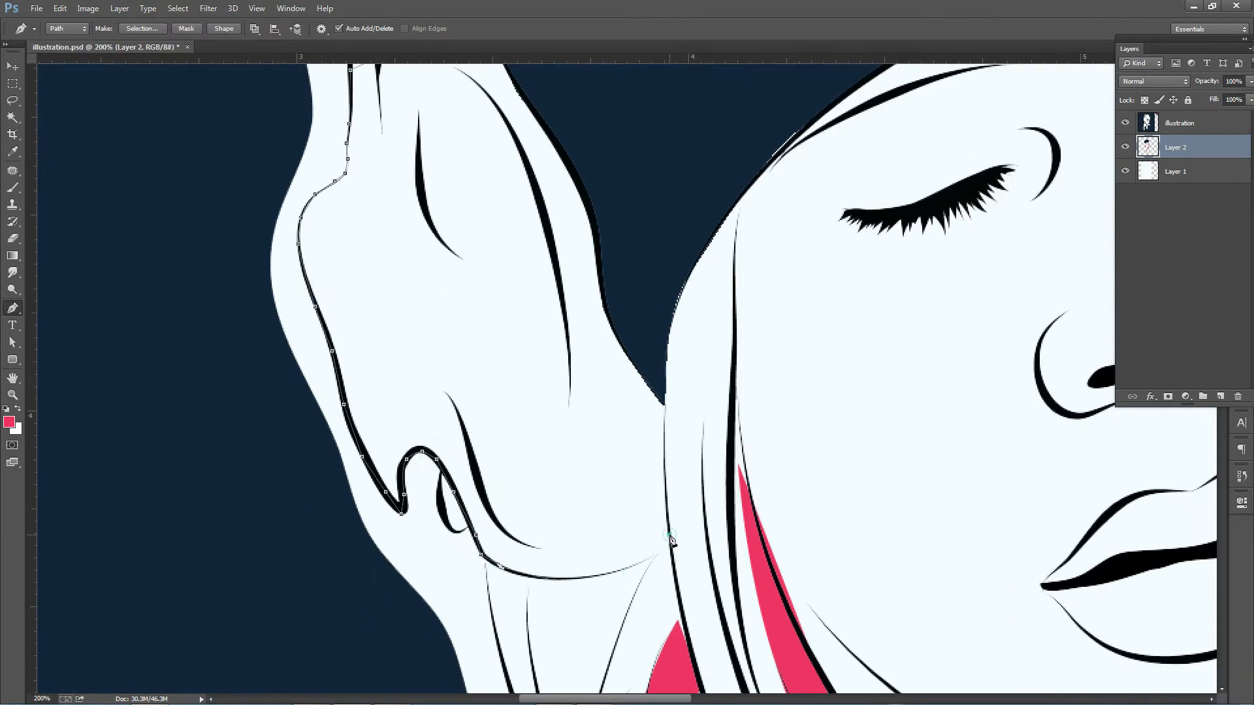
scroll(666, 408, down, 2)
scroll(648, 399, up, 3)
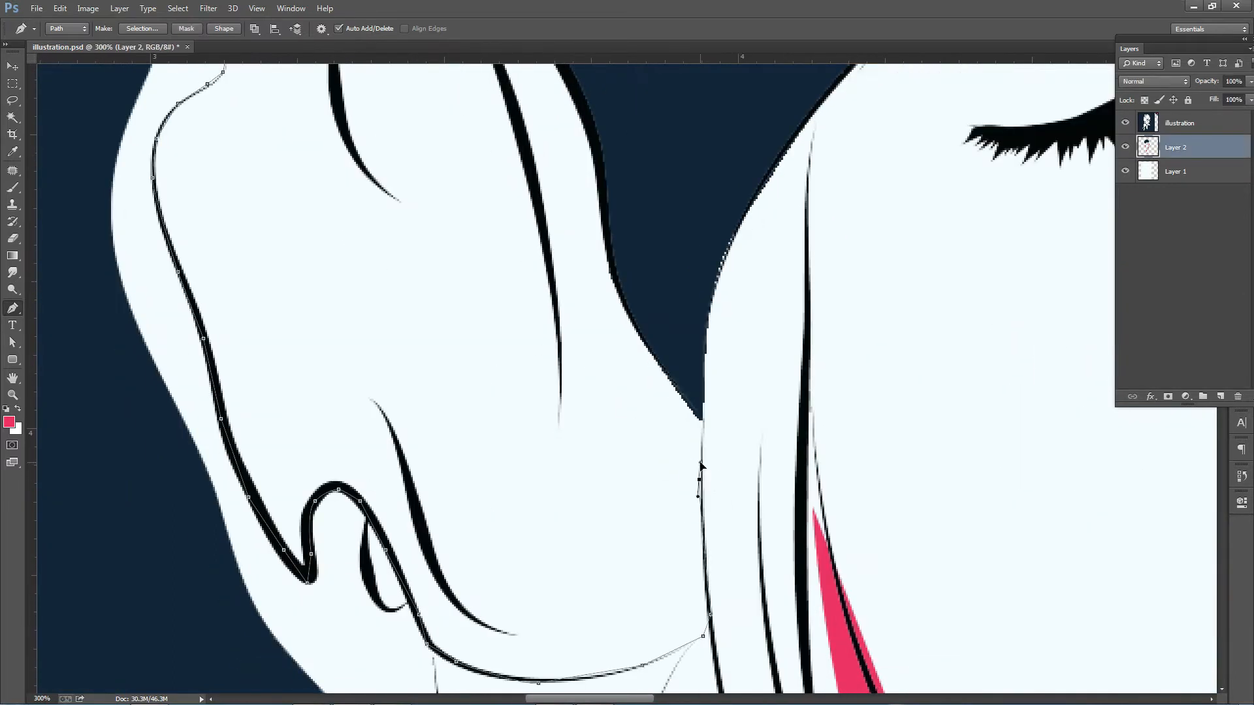
scroll(597, 391, up, 5)
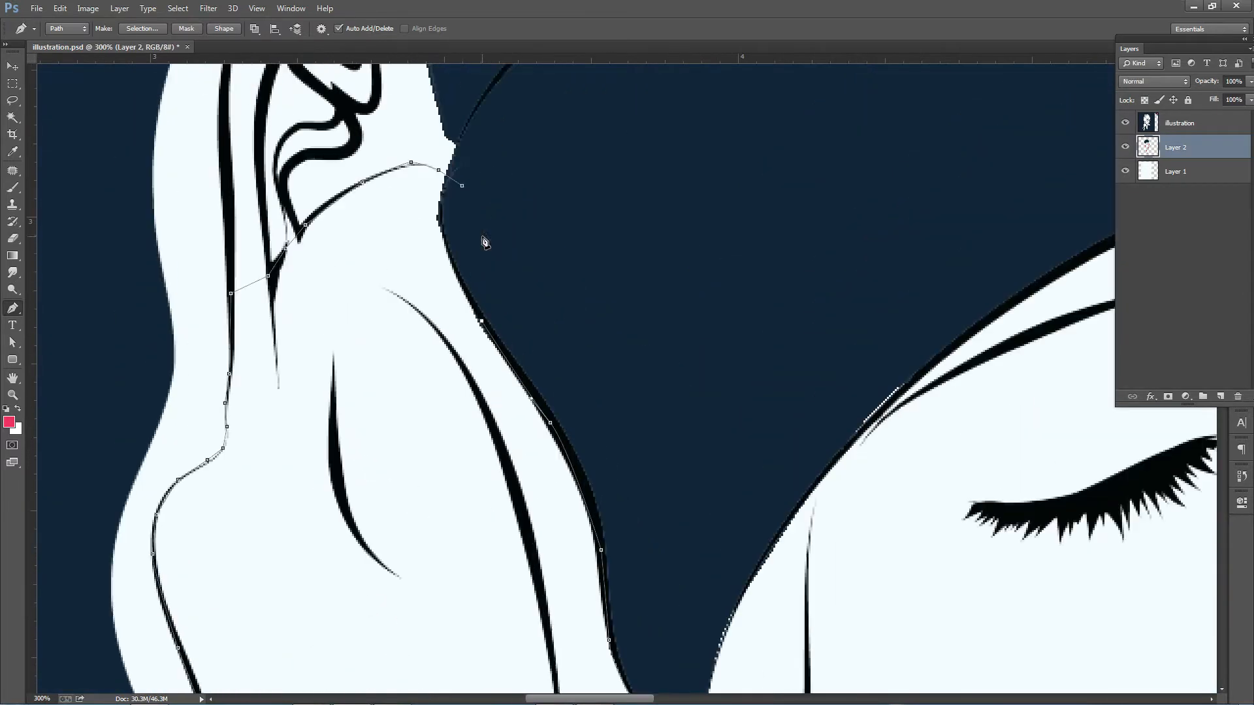
key(ctrl+Return)
Try to fill the selected left headphone cup with navy on Layer 2
click(9, 422)
click(653, 437)
click(1120, 455)
key(alt+BackSpace)
scroll(719, 340, up, 1)
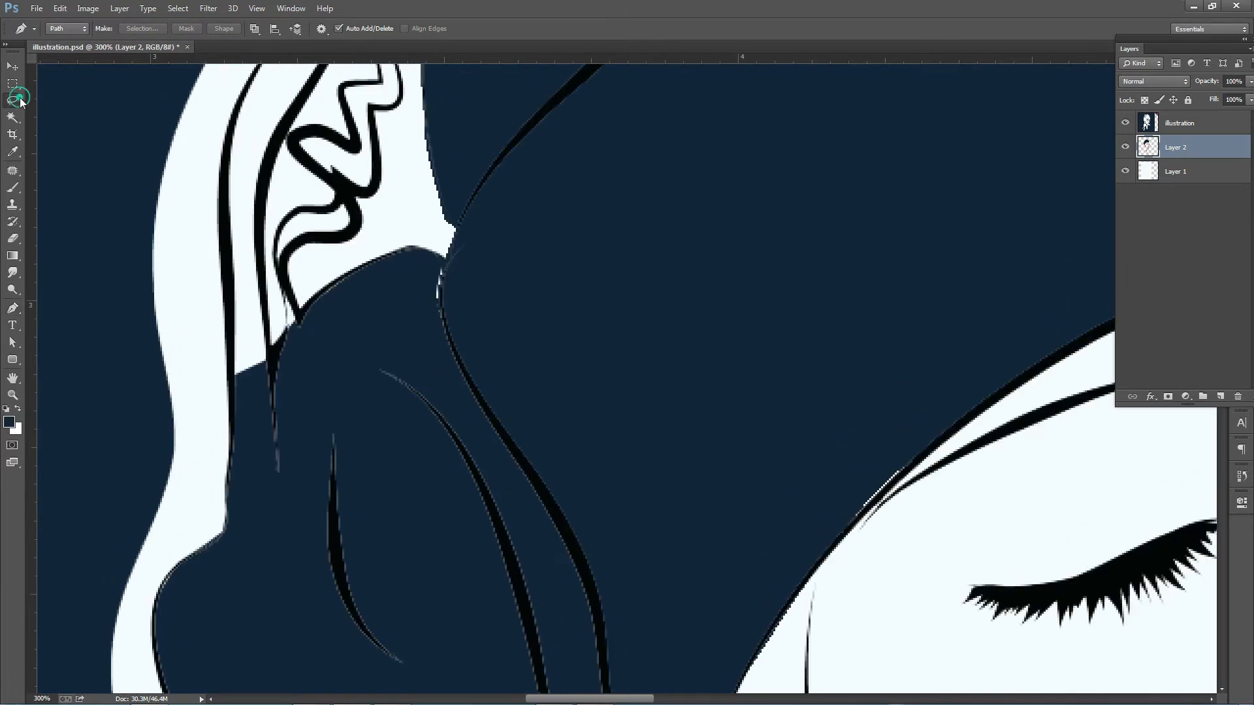
Fill the selected left headphone cup with the sampled pink swatch color on a new Layer 3 and deselect
click(12, 101)
click(470, 322)
scroll(504, 392, down, 3)
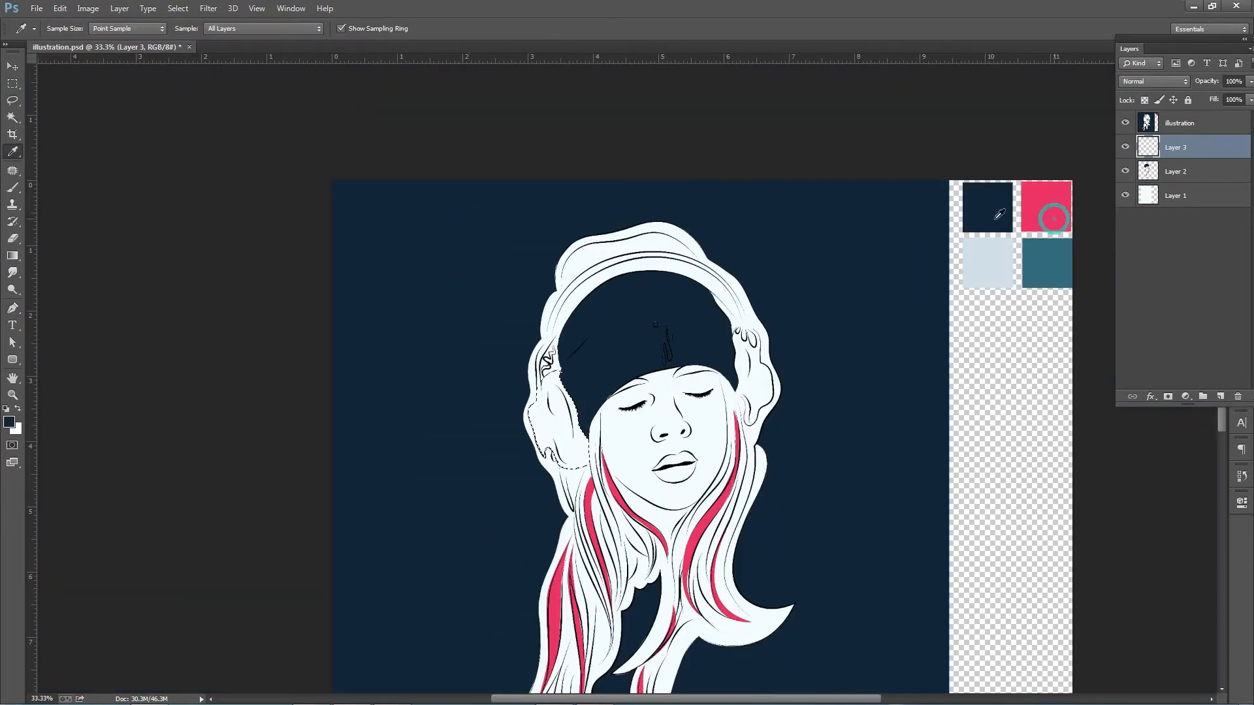
click(1053, 219)
key(alt+BackSpace)
key(ctrl+d)
Trace the outer contour of the right headphone cup from its top down to the lower drip with the Pen
click(13, 308)
scroll(743, 353, up, 4)
click(711, 250)
click(760, 245)
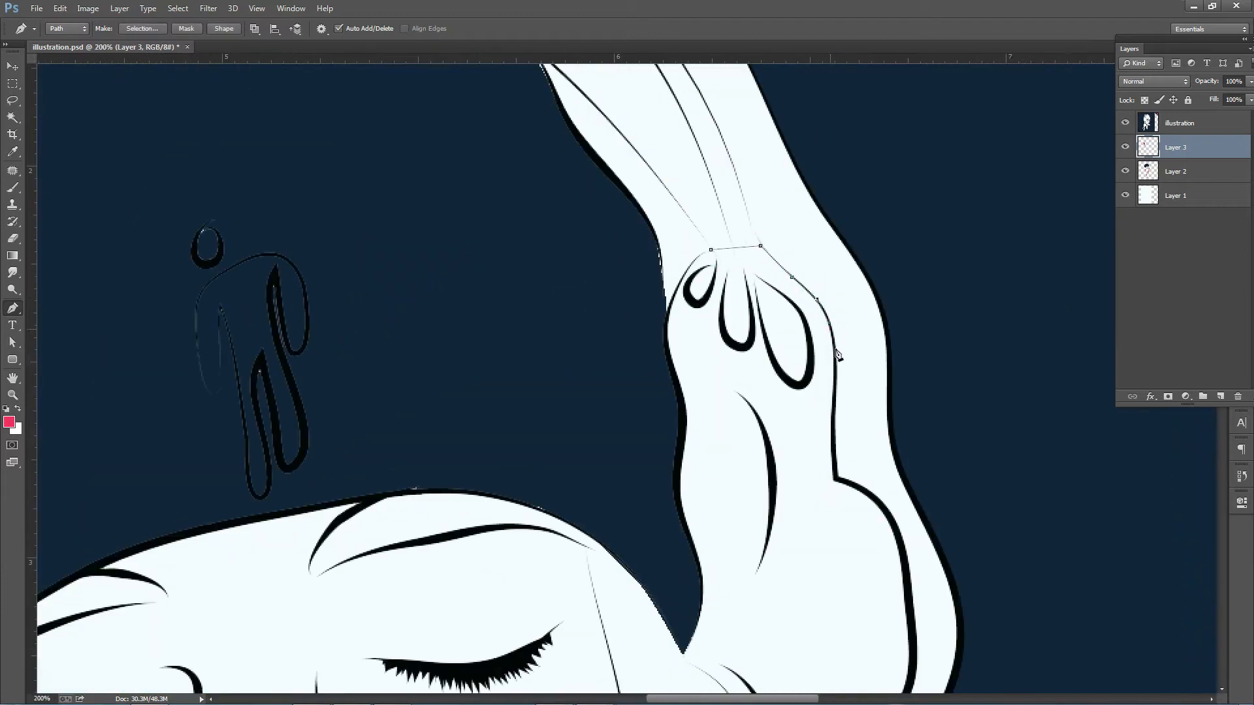
scroll(838, 460, down, 3)
click(882, 276)
click(902, 329)
click(914, 414)
click(909, 457)
click(891, 490)
click(859, 509)
click(802, 604)
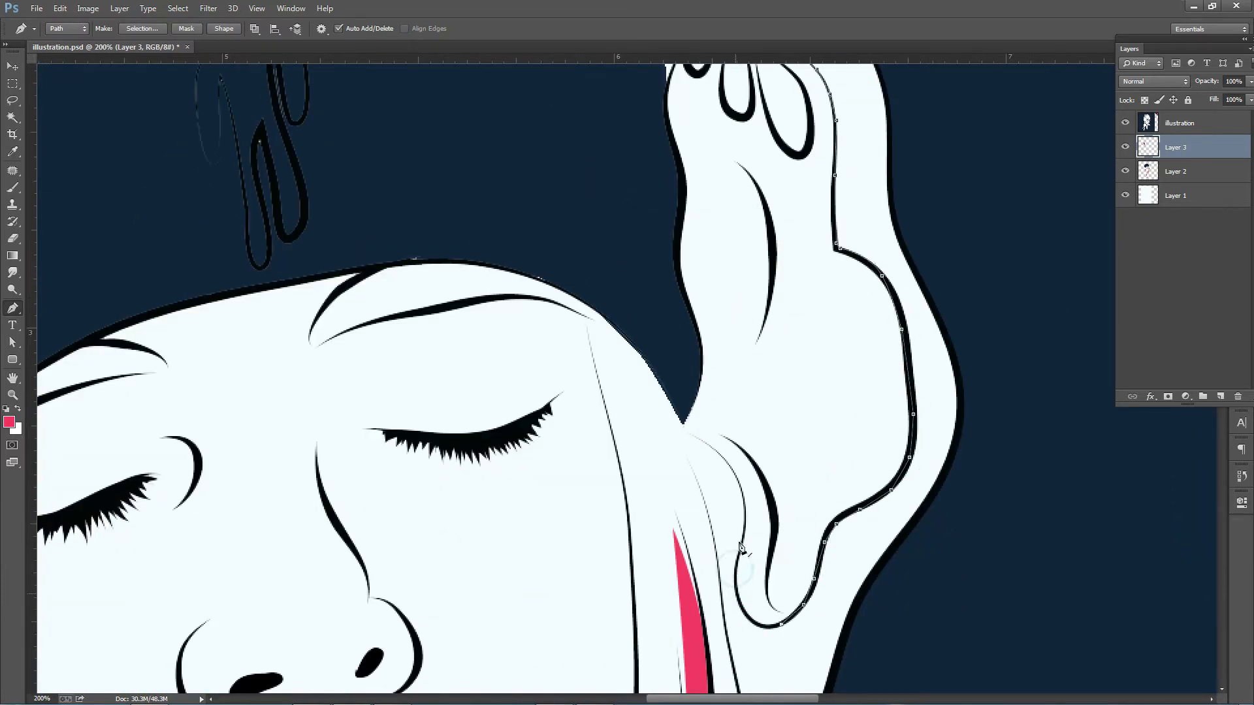
Carry the right cup's path back up its face-side edge to the starting point
click(683, 427)
scroll(653, 312, up, 4)
click(647, 450)
click(679, 393)
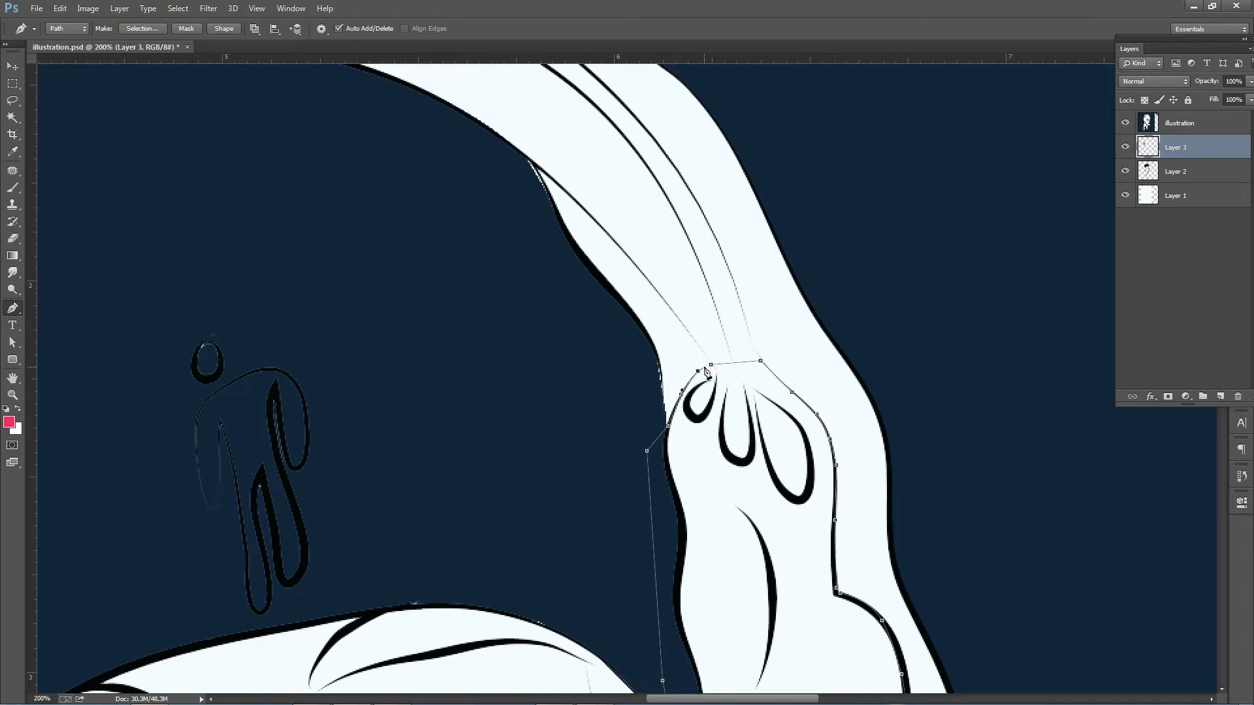
Fill the traced right headphone cup pink and move Layer 3 below Layer 2
key(ctrl+Return)
key(ctrl+minus)
key(ctrl+minus)
key(ctrl+minus)
key(alt+BackSpace)
drag(1179, 147, 1179, 175)
Trace the narrow connector arm above the left headphone cup with the Pen on Layer 3
scroll(352, 374, up, 3)
click(430, 324)
click(422, 353)
click(379, 423)
click(364, 526)
click(374, 582)
click(346, 579)
click(342, 433)
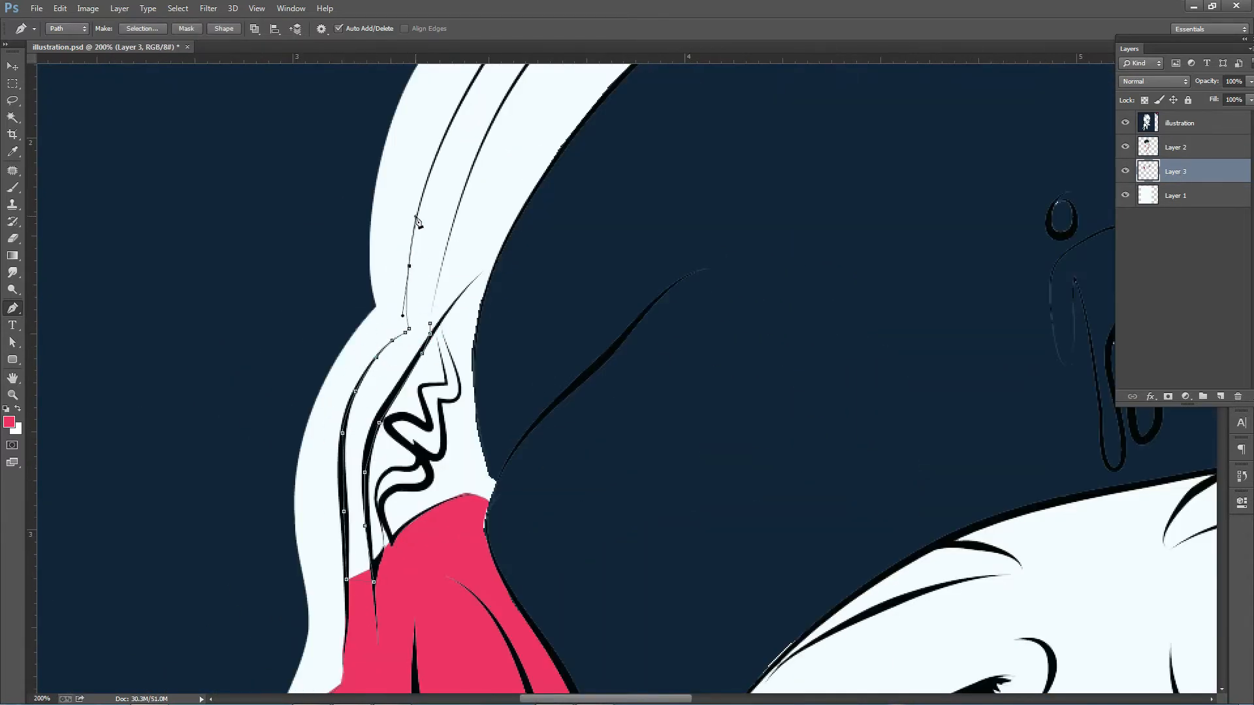
Extend the connector's path along the lower left part of the headband, fill it pink and deselect
scroll(418, 219, up, 1)
drag(446, 205, 469, 154)
click(488, 127)
scroll(523, 183, up, 2)
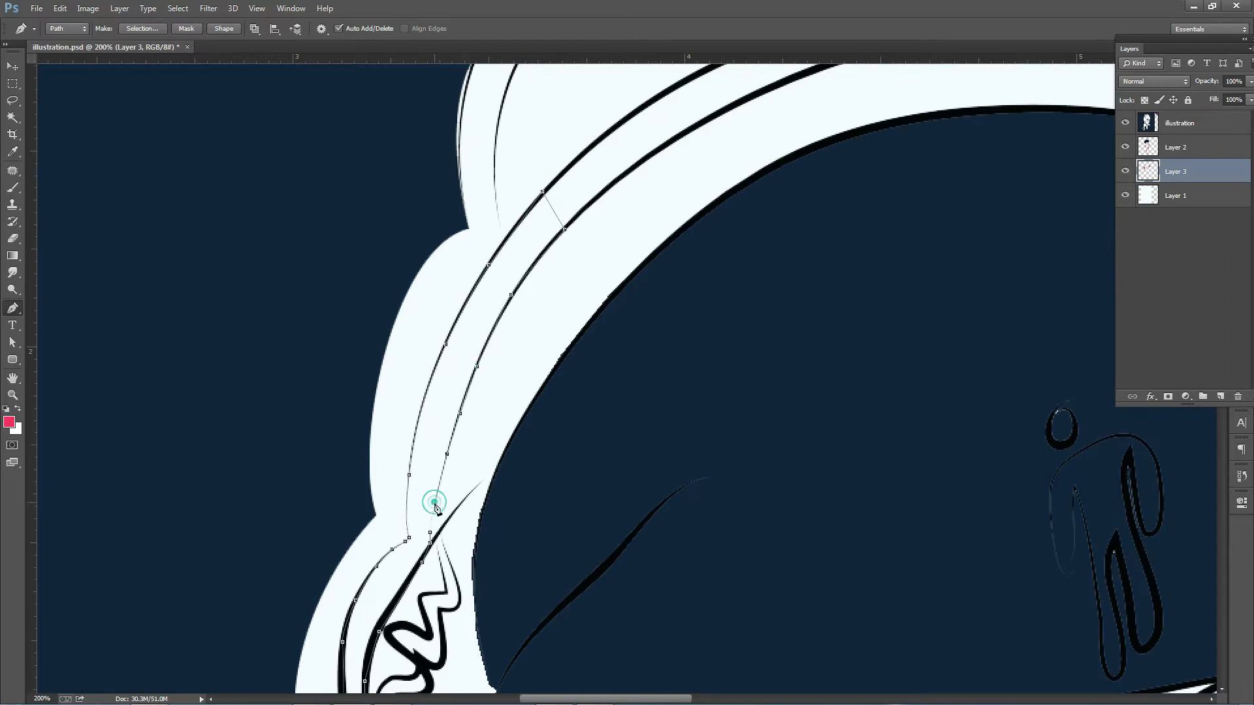
key(ctrl+Return)
key(alt+BackSpace)
key(ctrl+d)
Trace the zigzag squiggle between the left connector arm and the beanie, fill it pink and deselect
scroll(457, 496, down, 3)
click(436, 313)
click(444, 347)
click(446, 363)
click(424, 365)
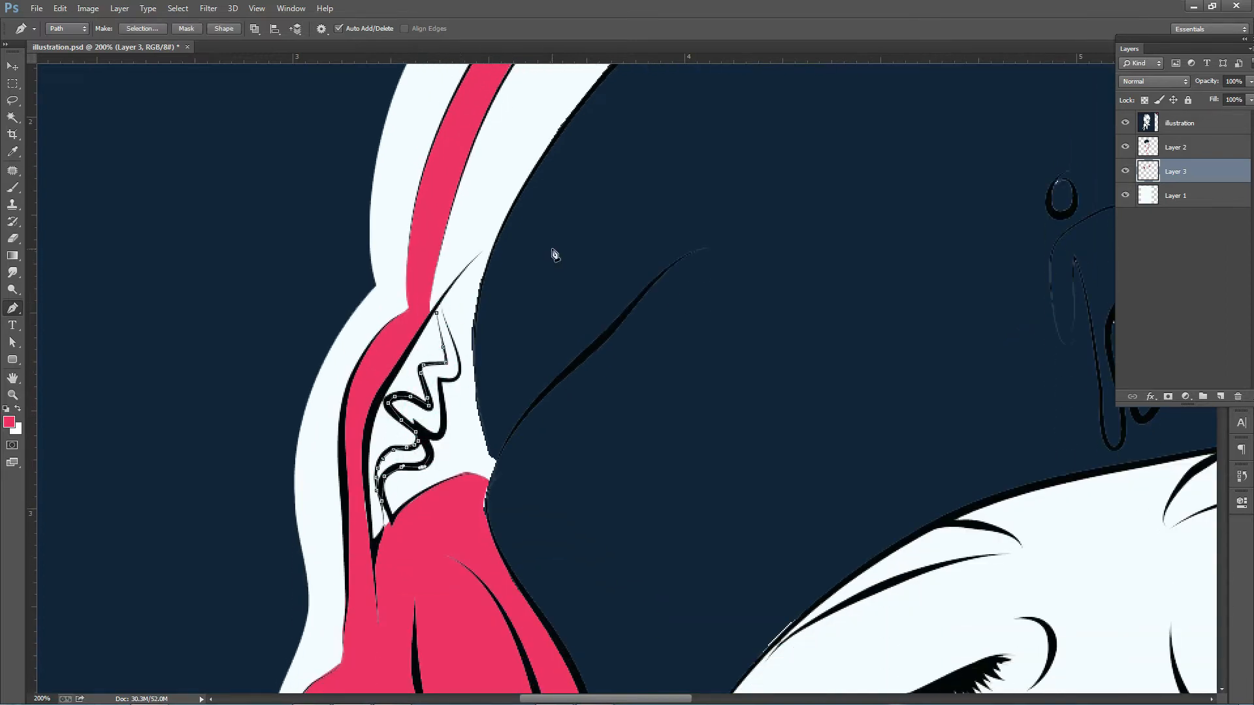
key(ctrl+Return)
key(alt+BackSpace)
key(ctrl+d)
Trace the unfilled part of the headband over the beanie from the left pink section to the right headphone cup
scroll(566, 268, down, 4)
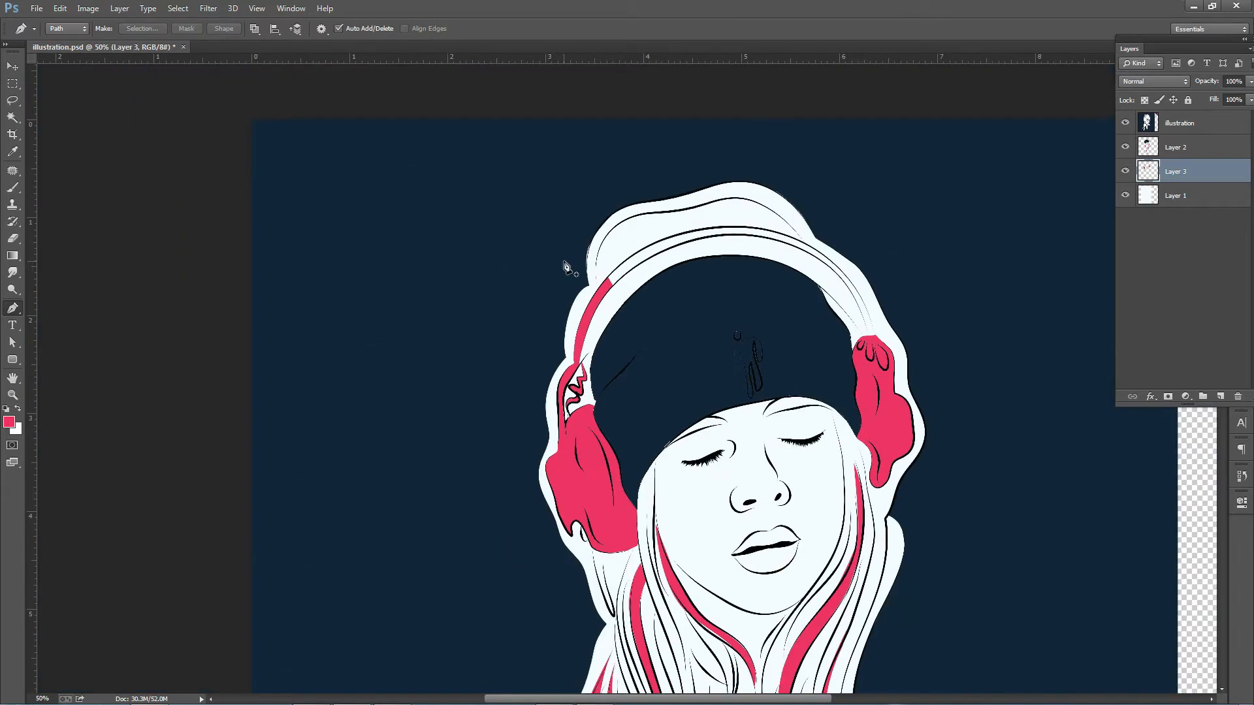
scroll(778, 297, up, 1)
scroll(882, 307, up, 1)
click(902, 375)
click(885, 325)
click(431, 242)
click(395, 274)
click(380, 260)
click(411, 229)
click(509, 179)
click(632, 158)
drag(718, 169, 726, 173)
click(785, 198)
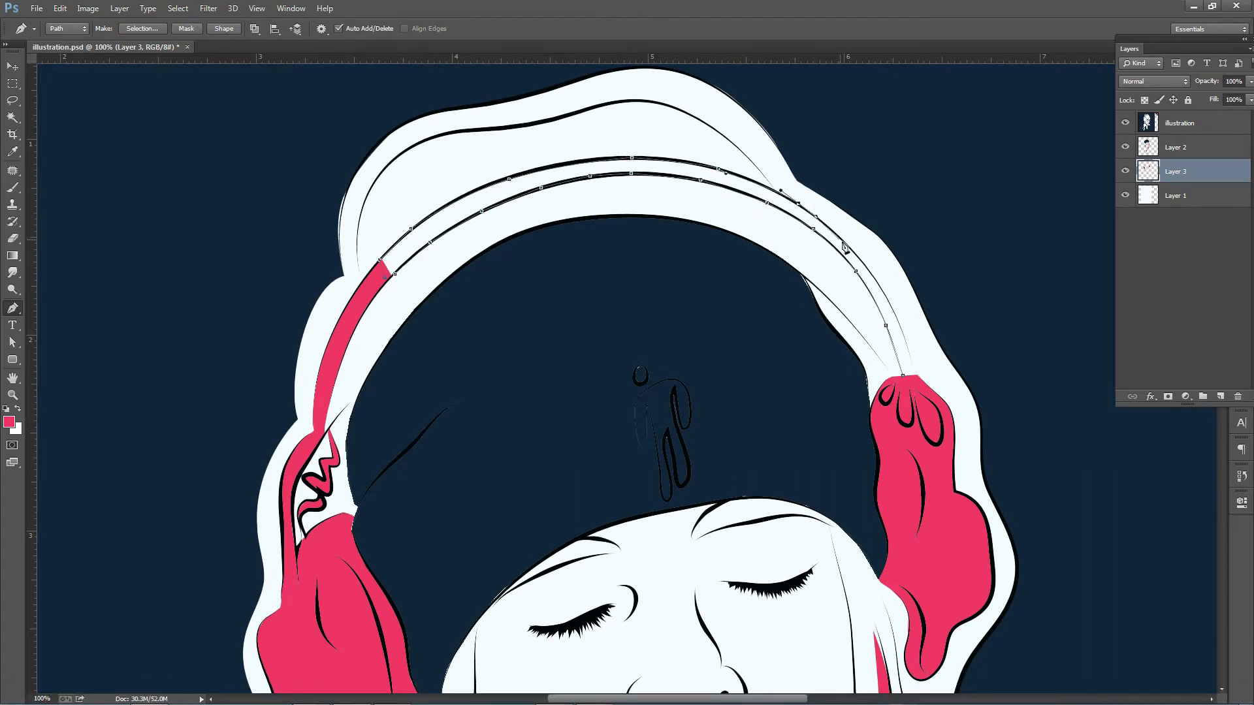
Close the headband path, fill it pink and deselect
click(904, 376)
key(ctrl+Return)
key(alt+BackSpace)
key(ctrl+d)
Add a new layer and trace the beanie's outline above and beneath the headband with the Pen
key(ctrl+shift+alt+n)
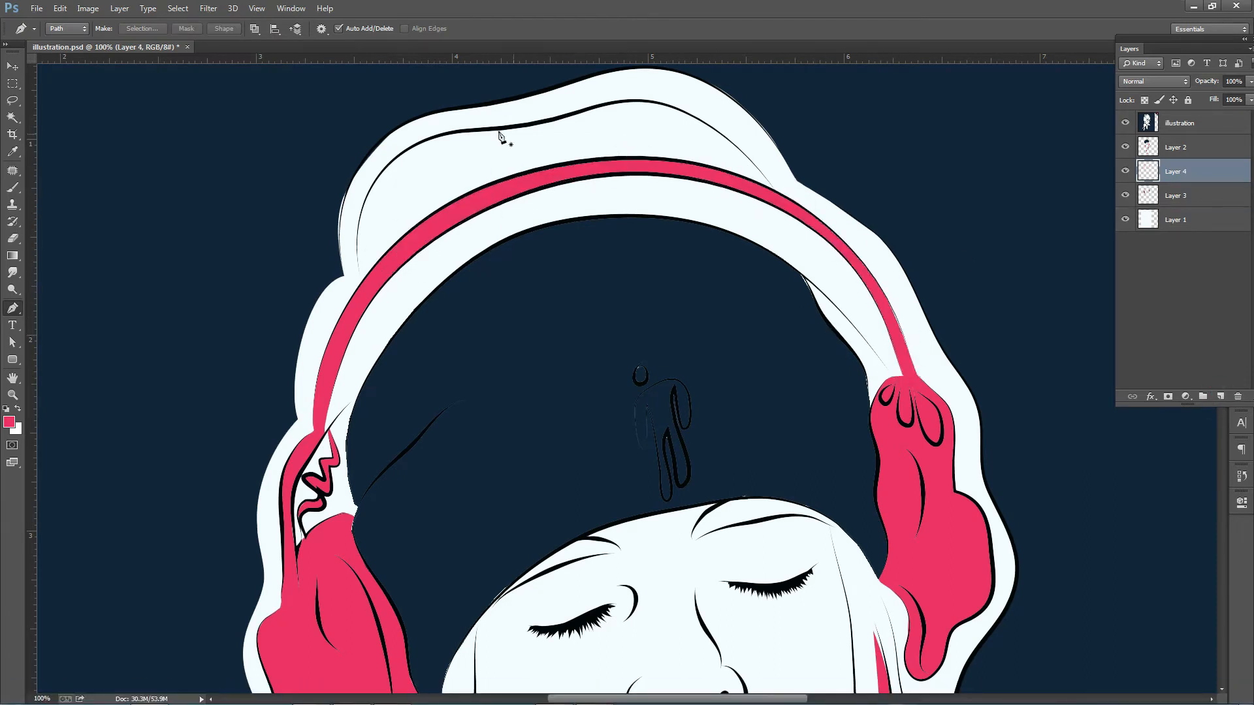
click(413, 145)
click(452, 133)
click(499, 128)
click(559, 119)
drag(618, 101, 652, 101)
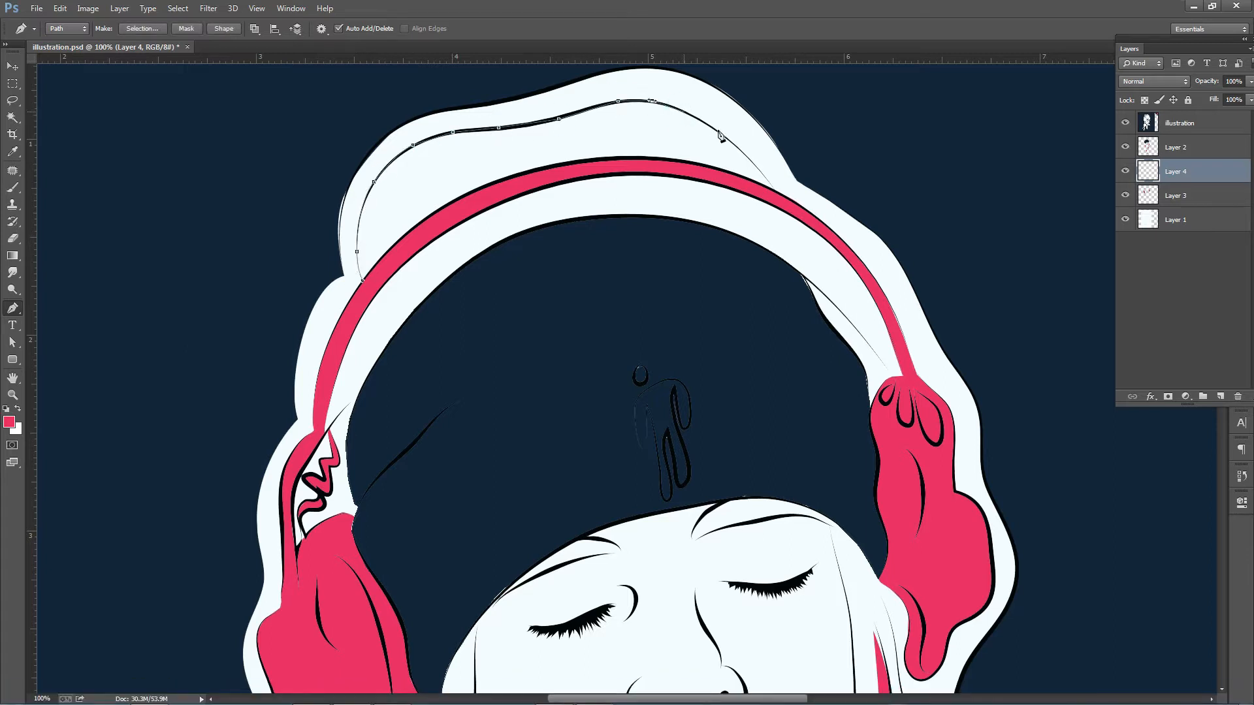
click(813, 401)
click(543, 320)
drag(398, 454, 389, 533)
Fill the traced beanie area with the sampled navy, deselect, and move Layer 4 below Layer 3
key(ctrl+Return)
key(i)
click(491, 389)
key(alt+BackSpace)
key(ctrl+d)
key(ctrl+bracketleft)
key(ctrl+minus)
key(ctrl+minus)
key(ctrl+minus)
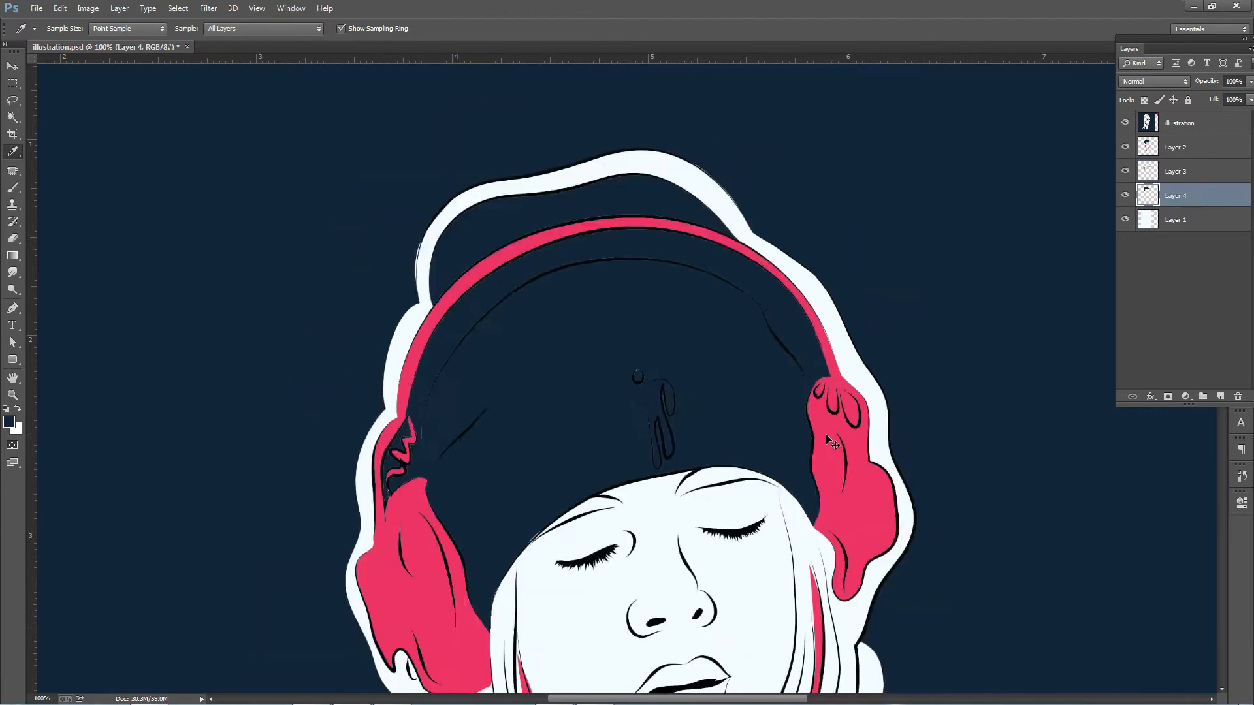
Add a new layer, trace the small oval of the beanie logo with the Pen, and load it as a selection
key(v)
key(ctrl+shift+alt+n)
key(ctrl+plus)
key(p)
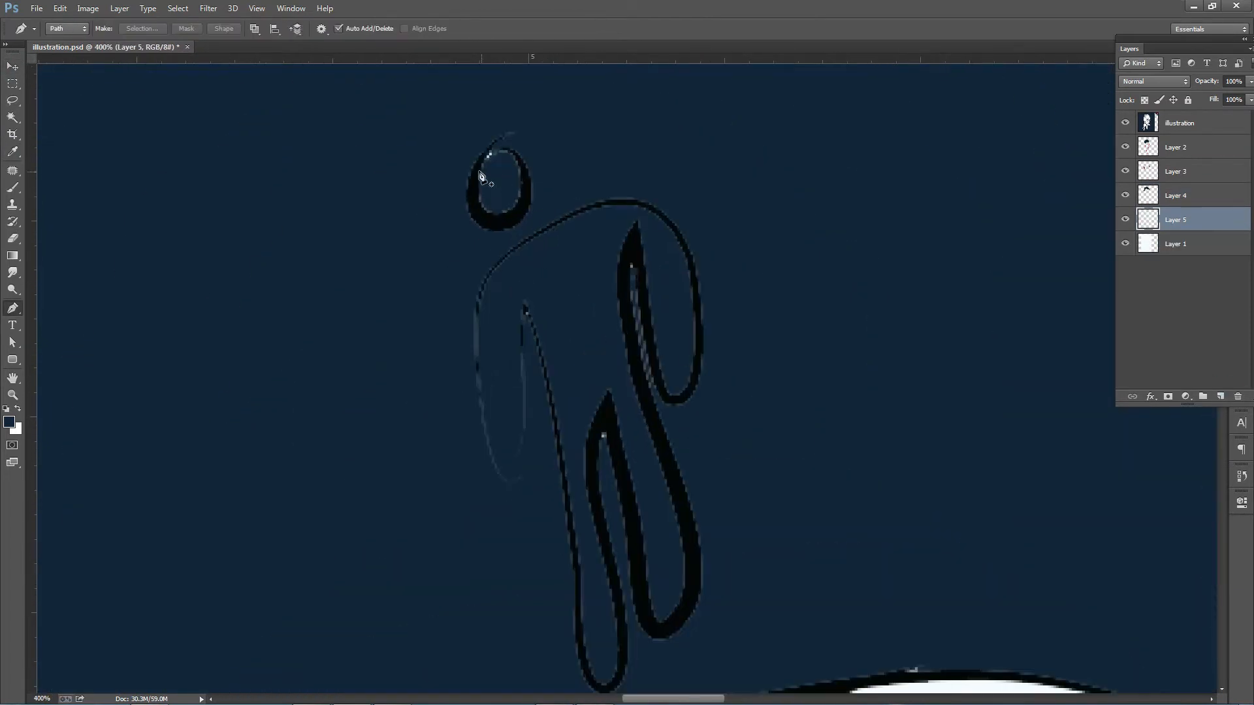
click(498, 224)
click(476, 172)
key(ctrl+Return)
Add Layer 6, fill the selected logo oval white, deselect, and place the layer directly below the illustration layer
key(v)
key(ctrl+minus)
key(ctrl+minus)
key(ctrl+minus)
key(ctrl+minus)
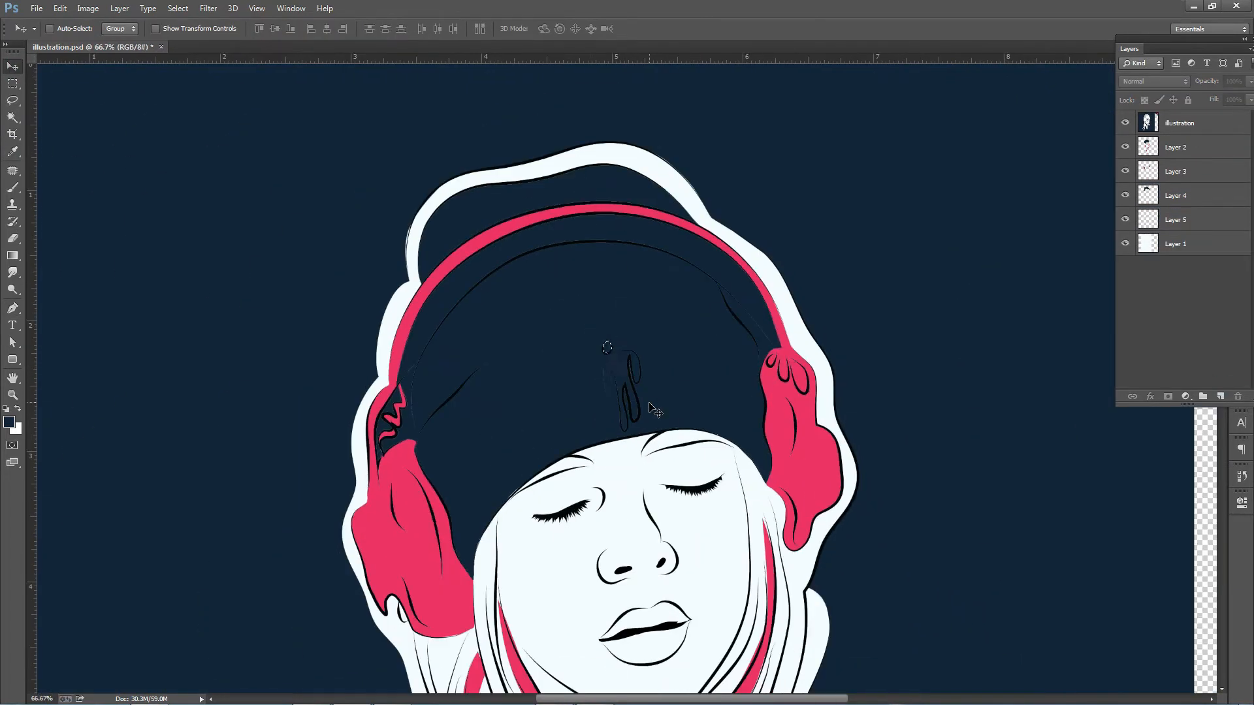
click(1189, 219)
click(1197, 294)
click(1220, 397)
key(ctrl+BackSpace)
ctrl+click(608, 355)
mouse_move(1187, 124)
mouse_down()
mouse_move(1189, 194)
mouse_move(1183, 141)
mouse_up()
Start a Pen path on the beanie logo's figure, tracing its top and the rounded arm on the right
ctrl+double_click(630, 399)
key(p)
ctrl+click(612, 313)
click(655, 228)
drag(691, 237, 705, 251)
drag(730, 303, 734, 325)
click(733, 389)
drag(717, 426, 707, 428)
click(699, 421)
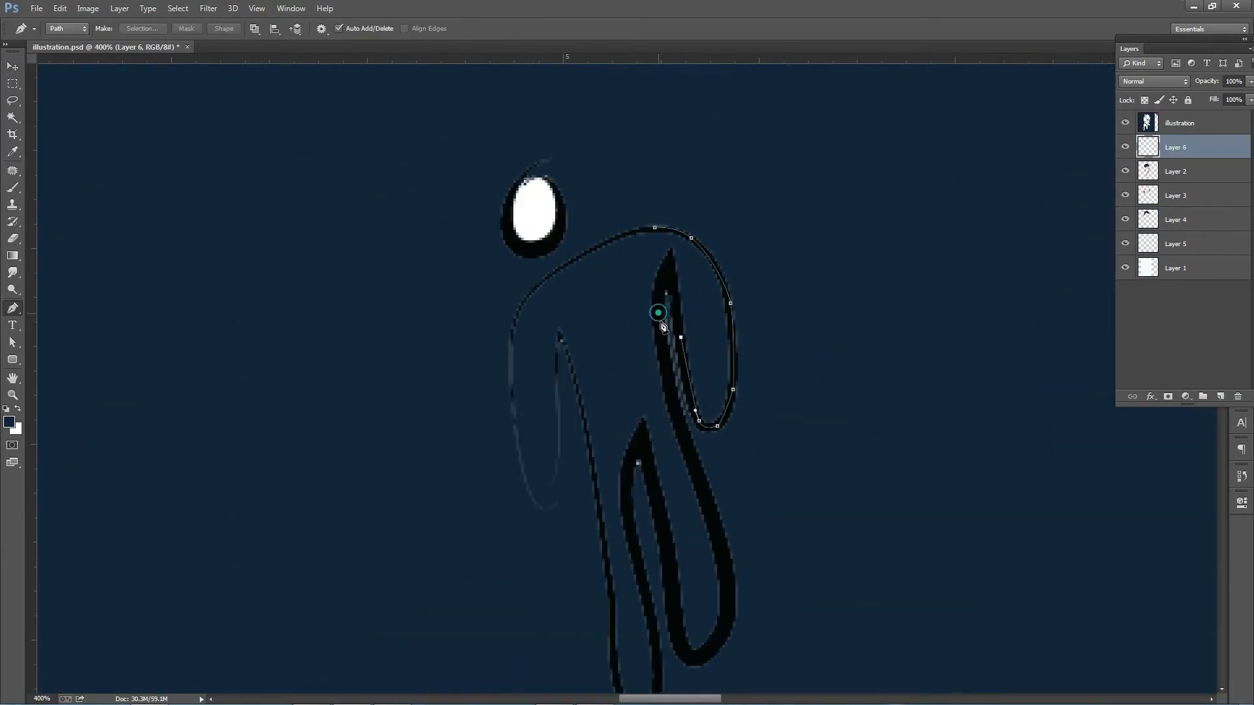
Trace around both legs and the left arm of the logo figure with the Pen
click(728, 603)
click(707, 656)
click(683, 653)
click(665, 559)
click(649, 467)
click(641, 444)
click(623, 480)
scroll(626, 487, down, 1)
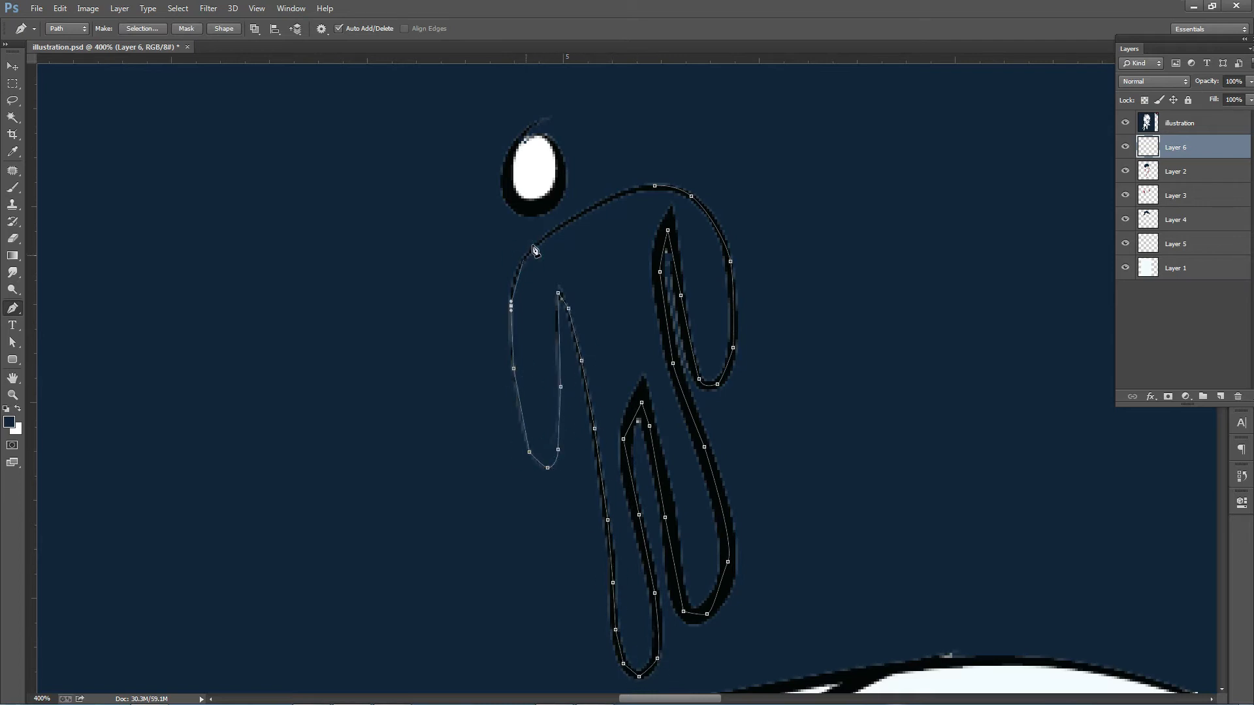
Fill the traced logo figure white and deselect
key(ctrl+Return)
key(ctrl+BackSpace)
key(ctrl+d)
key(ctrl+minus)
key(ctrl+minus)
key(ctrl+minus)
key(ctrl+minus)
key(ctrl+minus)
key(ctrl+minus)
key(ctrl+minus)
click(11, 66)
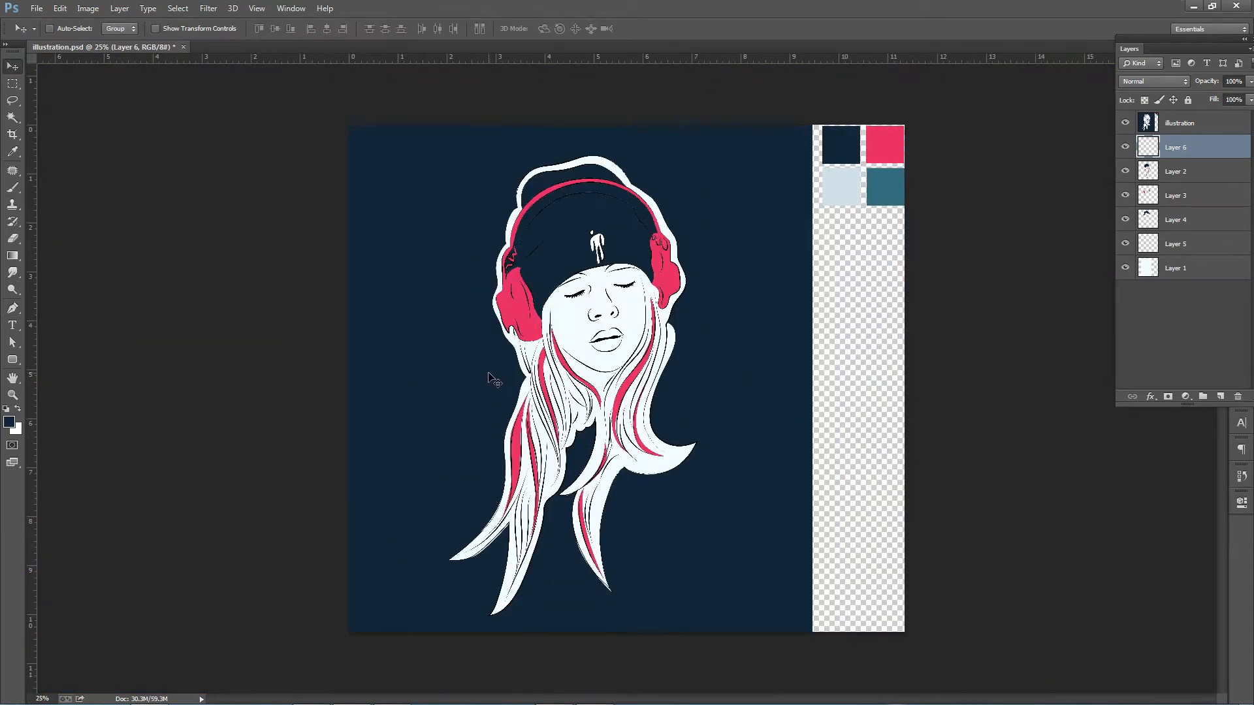
Add Layer 7 and trace the inner edge of the left hair from the beanie down along the pink strand
key(p)
click(1220, 397)
key(ctrl+plus)
key(ctrl+plus)
key(ctrl+plus)
key(ctrl+plus)
click(494, 191)
click(490, 230)
click(493, 257)
click(530, 426)
scroll(529, 425, down, 3)
click(570, 323)
click(644, 384)
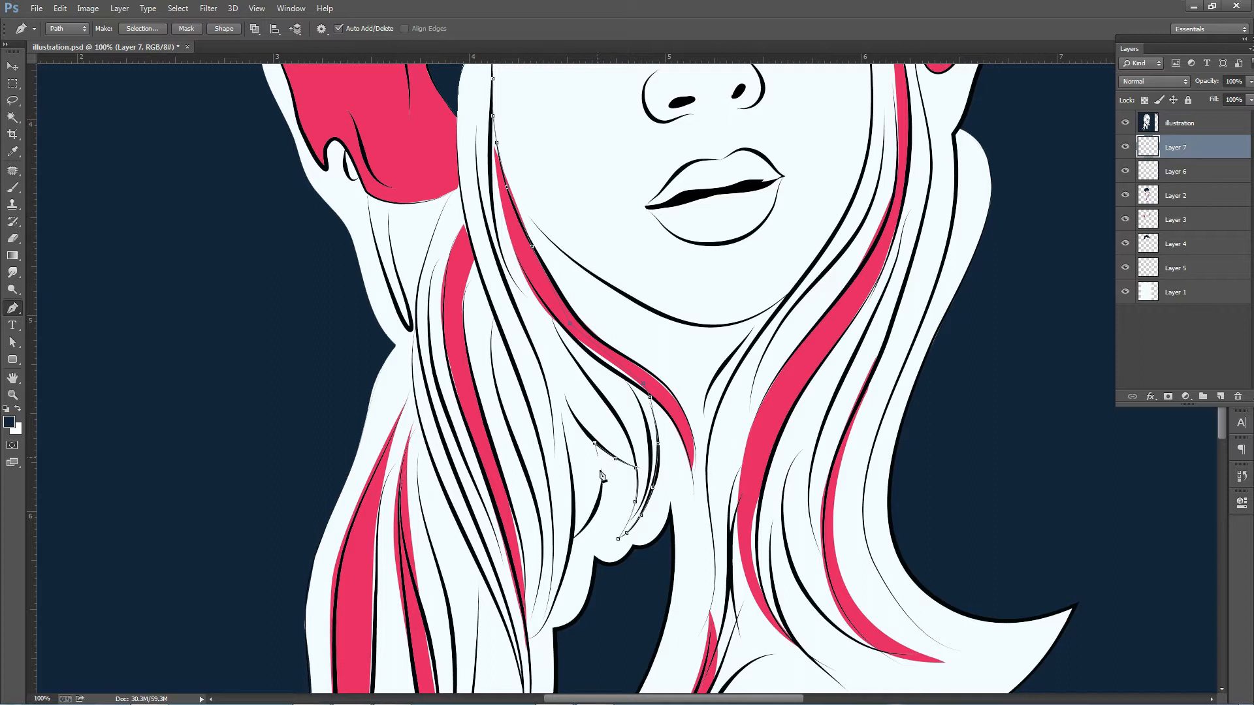
Continue the path around the lower tips of the left hair, following the black strand lines
scroll(591, 532, down, 4)
drag(531, 378, 542, 456)
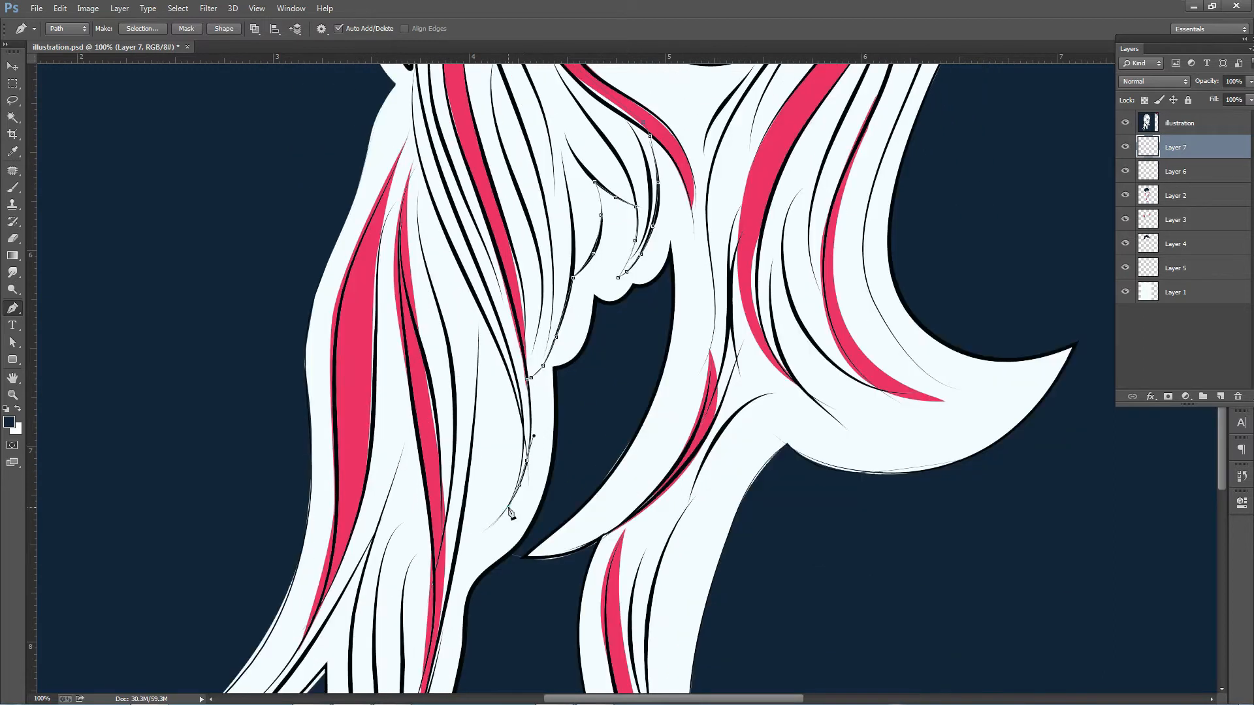
scroll(483, 312, down, 4)
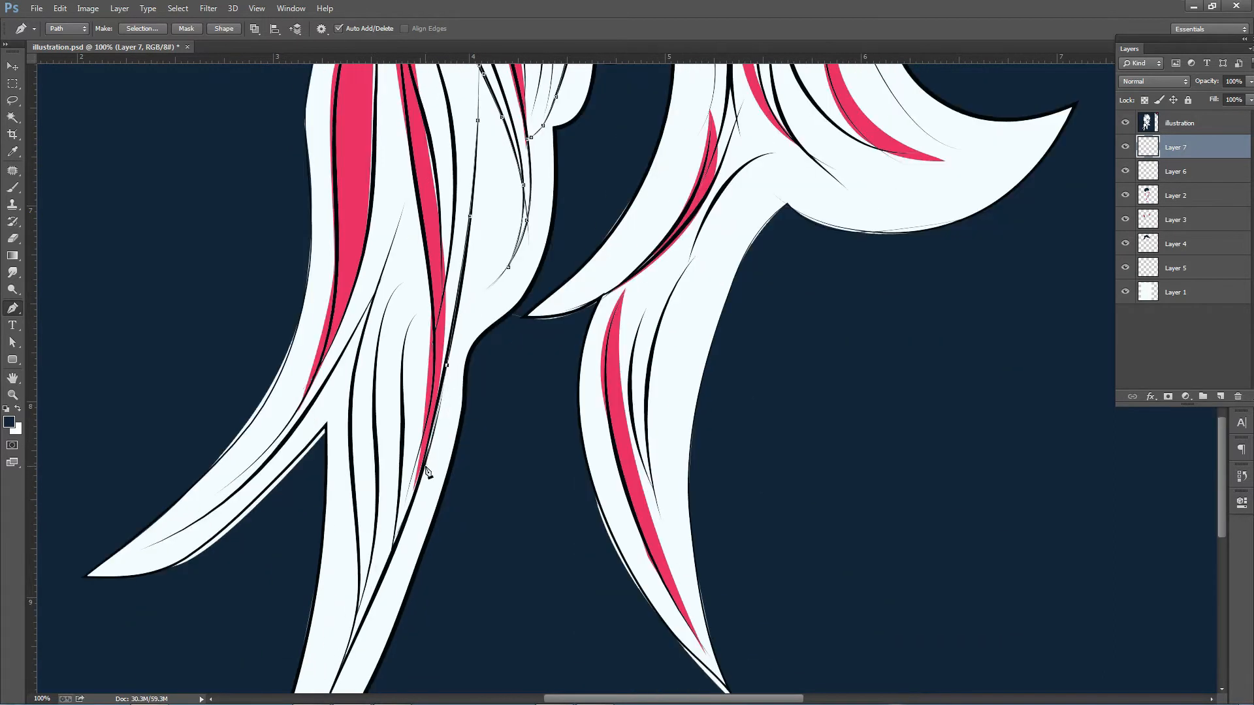
click(357, 593)
click(354, 496)
click(349, 426)
click(352, 373)
click(360, 342)
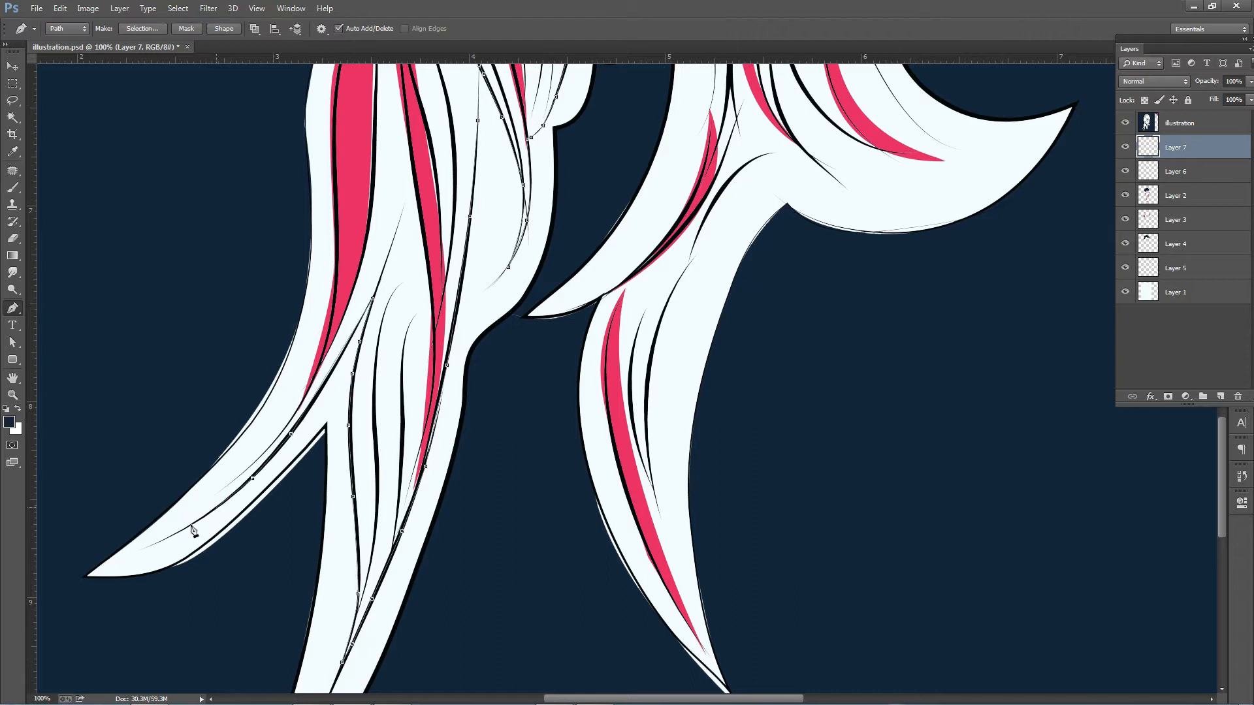
Trace the outer edge of the left hair back up to the headphone cup
scroll(349, 274, up, 8)
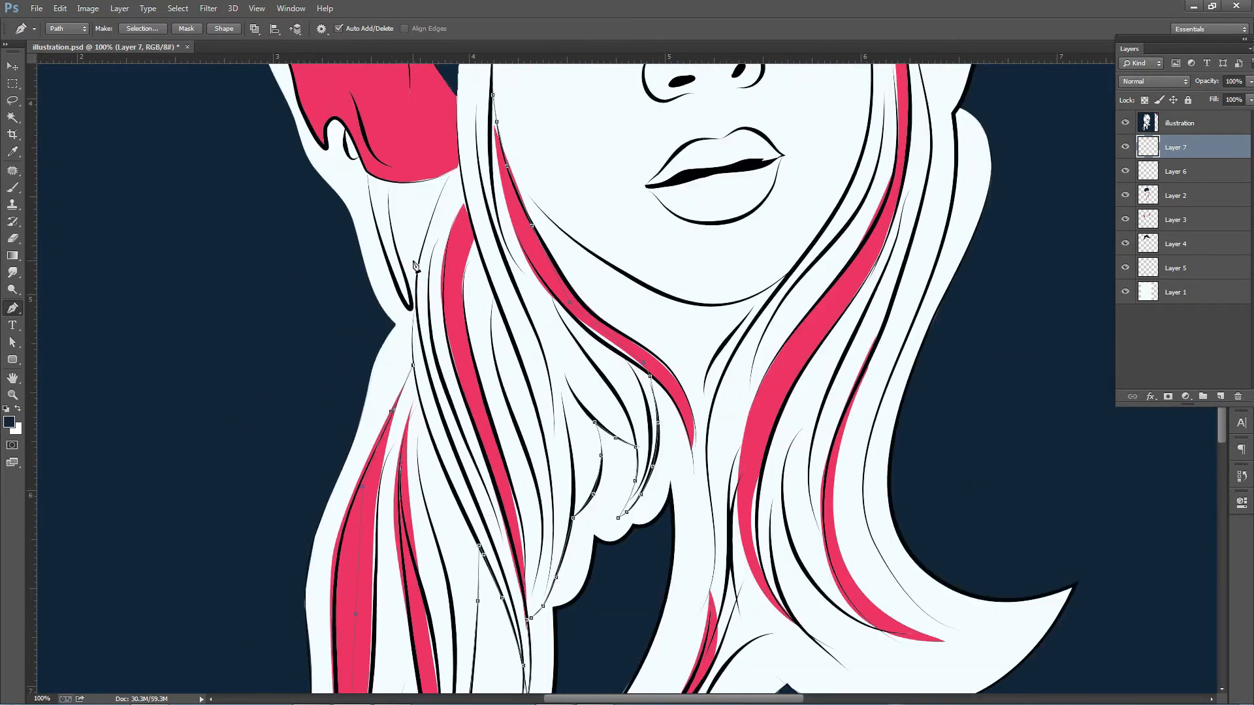
scroll(414, 262, up, 1)
click(434, 221)
click(456, 179)
scroll(457, 196, up, 3)
click(477, 136)
Fill the traced left hair navy and move Layer 7 below Layer 3
key(ctrl+Return)
key(ctrl+minus)
key(alt+BackSpace)
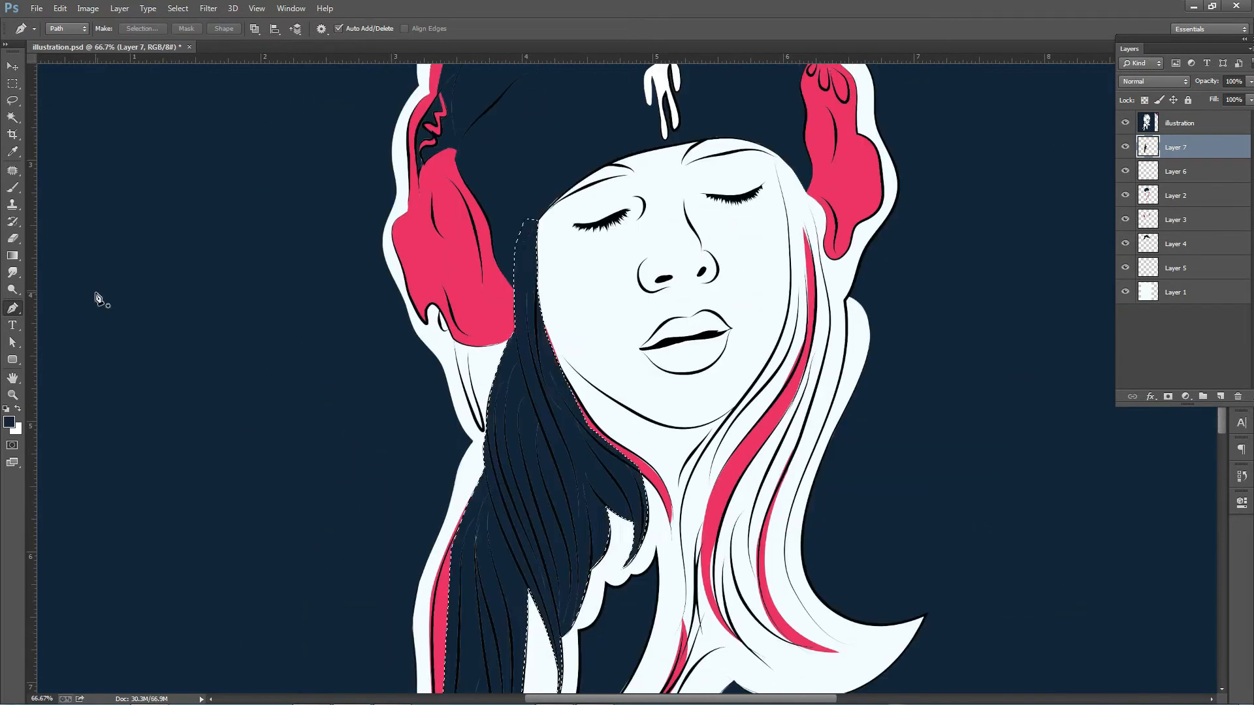
drag(1183, 147, 1183, 230)
key(ctrl+0)
Trace the inner edge of the right hair from the beanie's rim down along the face with the Pen
scroll(739, 314, up, 4)
click(637, 158)
click(643, 202)
click(662, 275)
click(675, 333)
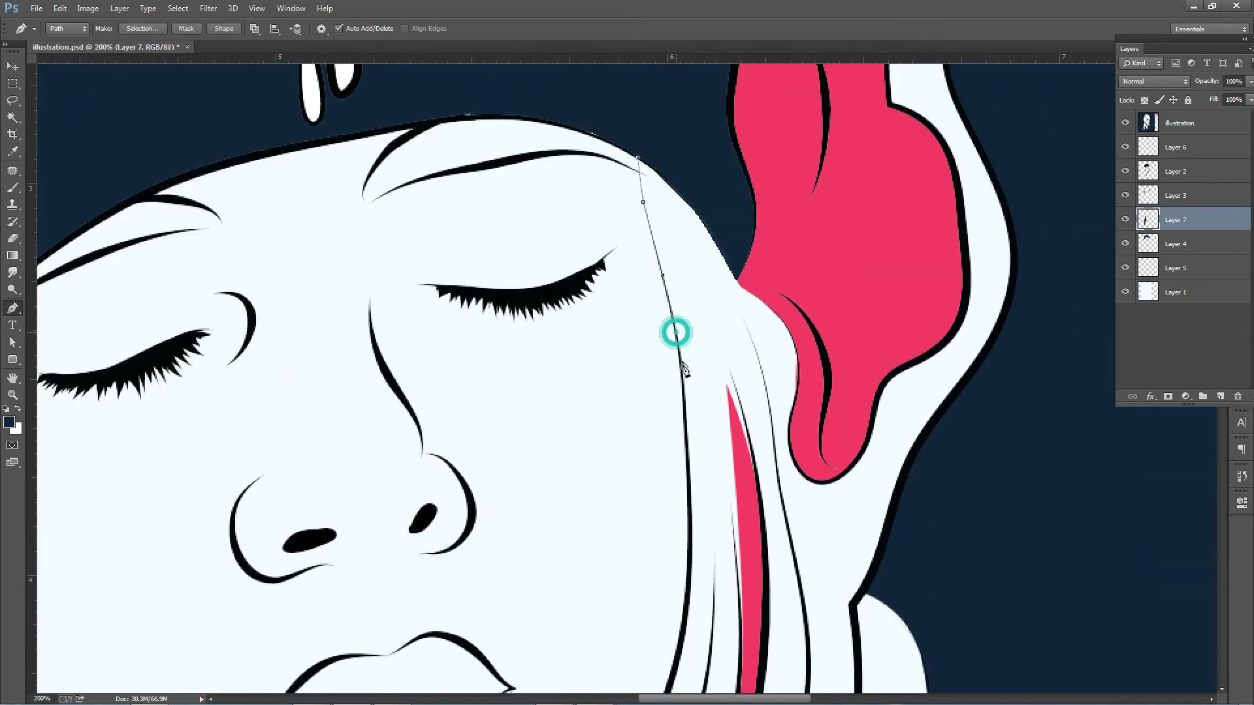
click(689, 503)
scroll(689, 451, down, 4)
click(682, 449)
scroll(681, 457, down, 3)
click(634, 430)
click(558, 536)
Continue the right hair path down beside the neck toward the small pink strand
scroll(558, 536, down, 4)
click(488, 428)
scroll(475, 605, up, 1)
drag(515, 362, 526, 480)
scroll(530, 470, down, 3)
click(530, 413)
drag(521, 523, 504, 570)
click(496, 580)
Undo the last two path points and retrace the right hair path along the small pink strand
drag(544, 441, 555, 340)
scroll(560, 426, down, 1)
key(ctrl+alt+z)
key(ctrl+alt+z)
scroll(570, 473, up, 1)
drag(576, 450, 575, 494)
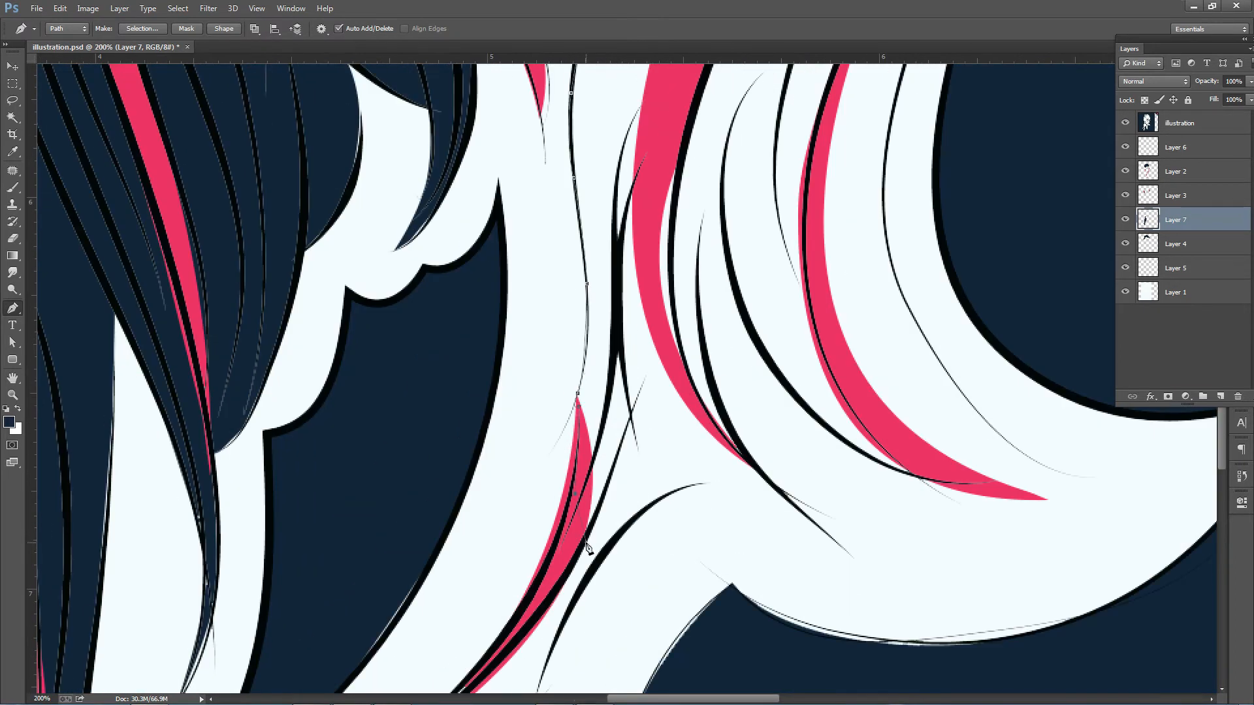
scroll(621, 361, down, 3)
scroll(633, 448, up, 1)
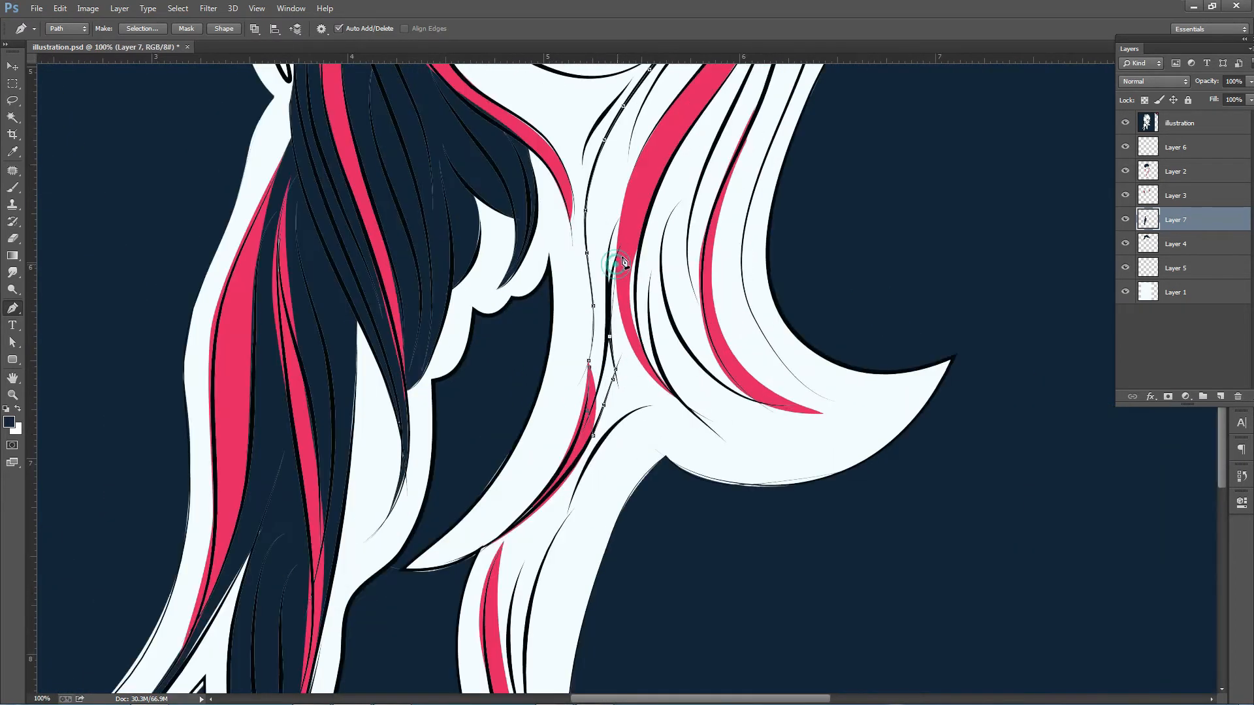
Trace the lower right hair strands to the tip of the curved pink strand
click(660, 251)
click(671, 322)
click(710, 375)
click(741, 396)
drag(779, 406, 802, 409)
click(818, 412)
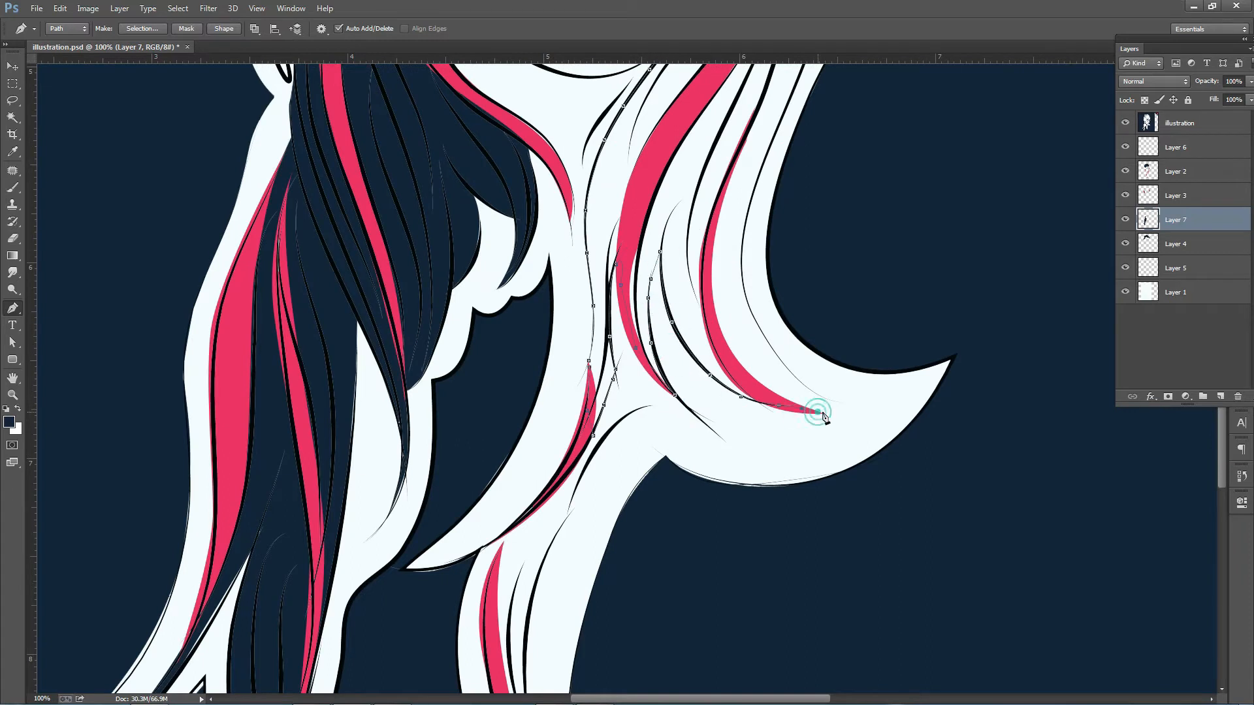
Trace the right hair's outer edge up past the headphone cup, close the path, fill it navy and deselect
scroll(748, 225, up, 4)
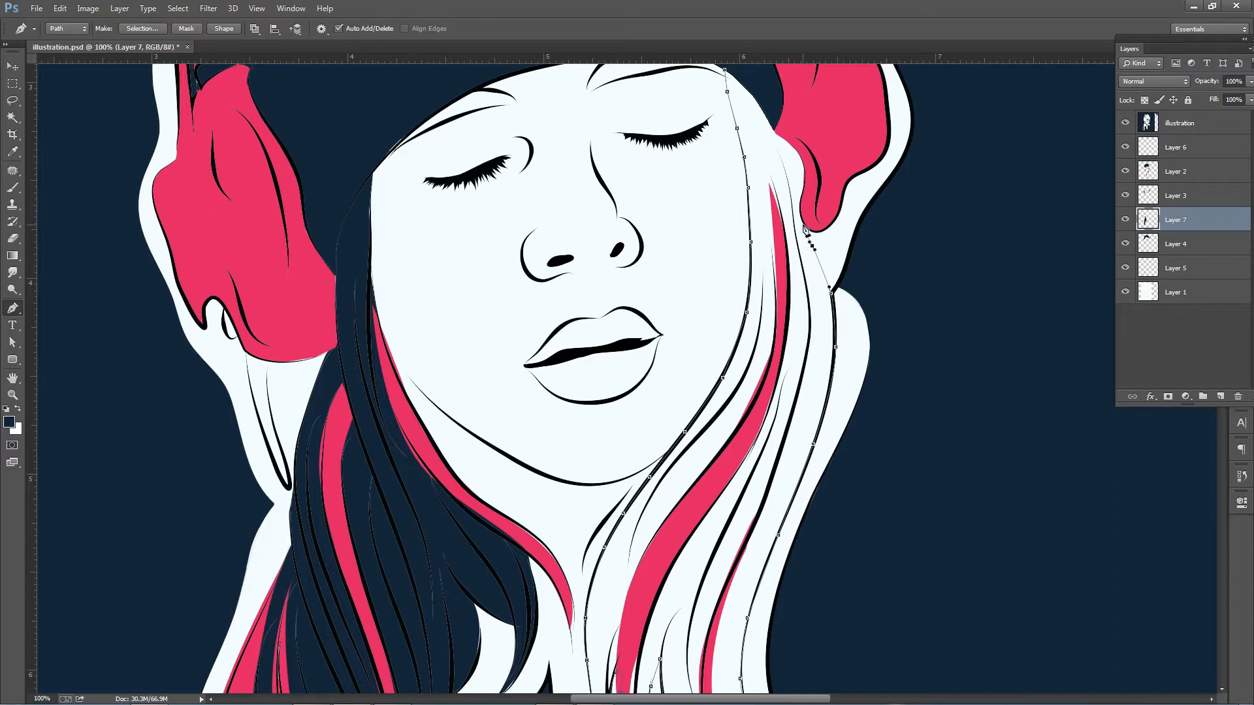
scroll(805, 229, up, 1)
click(801, 250)
key(ctrl+Return)
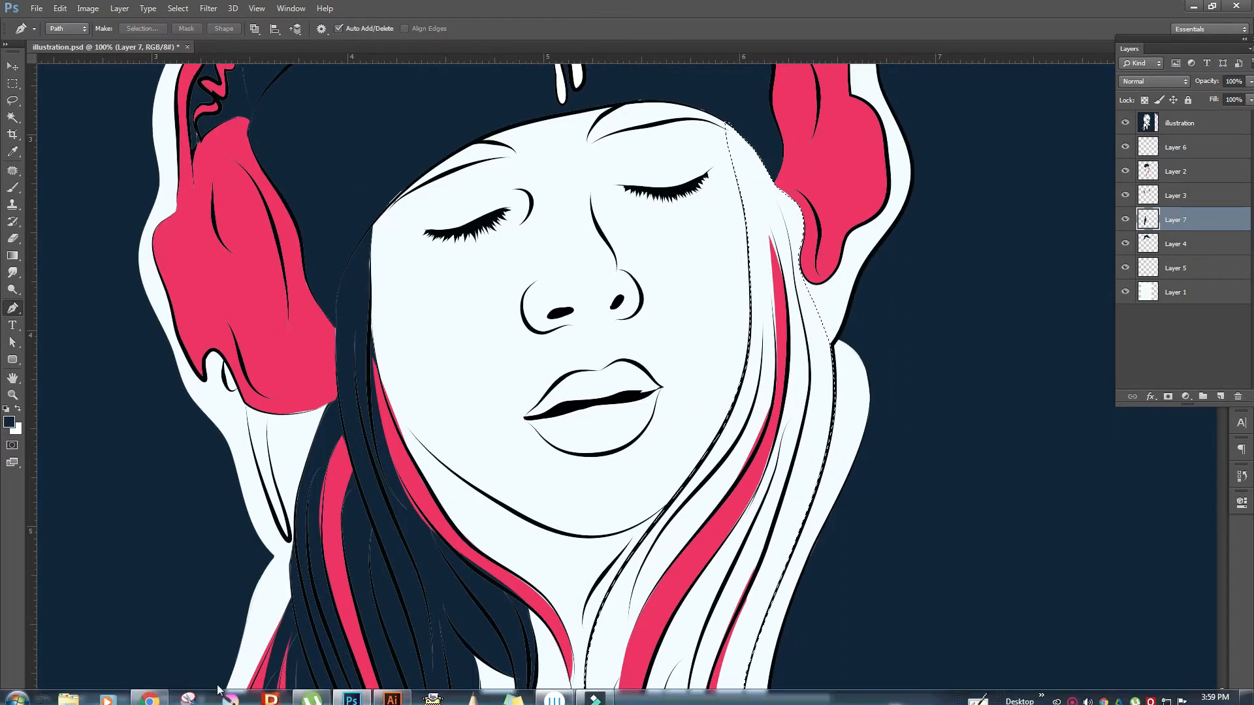
key(alt+BackSpace)
scroll(646, 392, down, 2)
key(ctrl+d)
Trace the right eyebrow beneath the beanie, fill it navy and deselect
scroll(600, 288, up, 3)
click(590, 255)
click(664, 228)
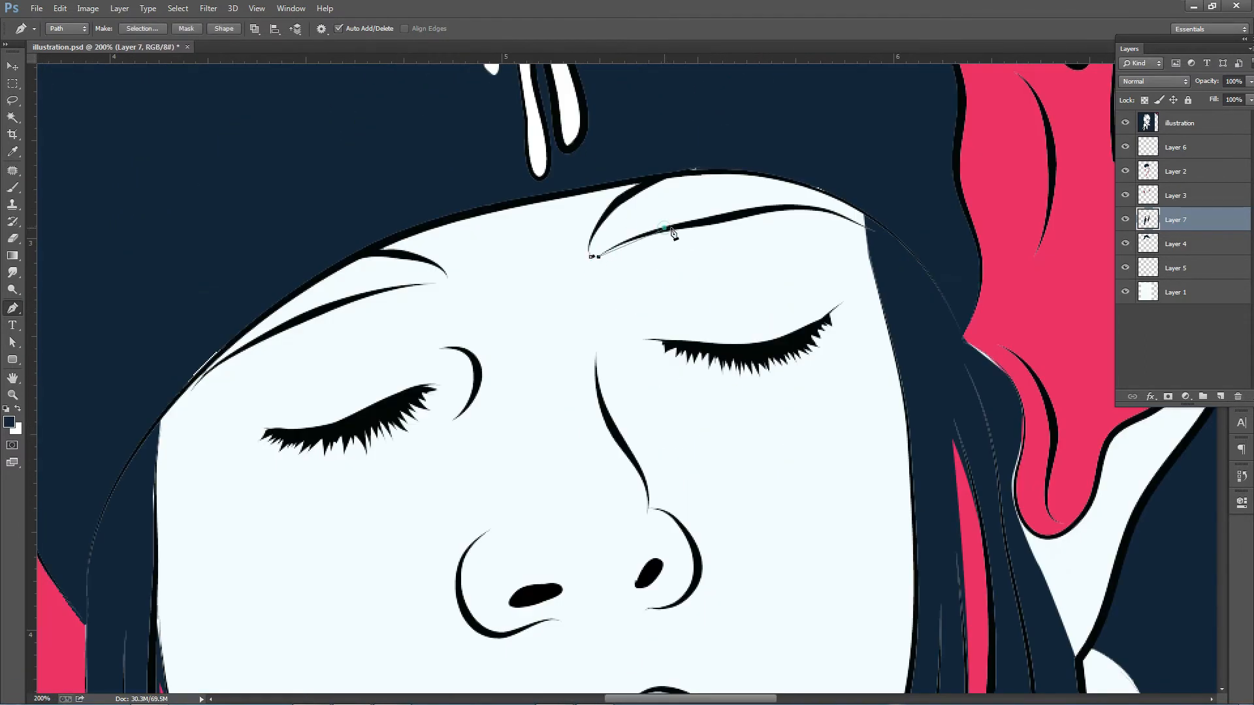
drag(666, 176, 609, 192)
click(590, 256)
key(ctrl+Return)
key(alt+BackSpace)
key(ctrl+d)
Trace the left eyebrow up to the beanie's rim, fill it navy and deselect
click(373, 250)
click(403, 254)
click(431, 262)
click(447, 274)
drag(436, 283, 424, 284)
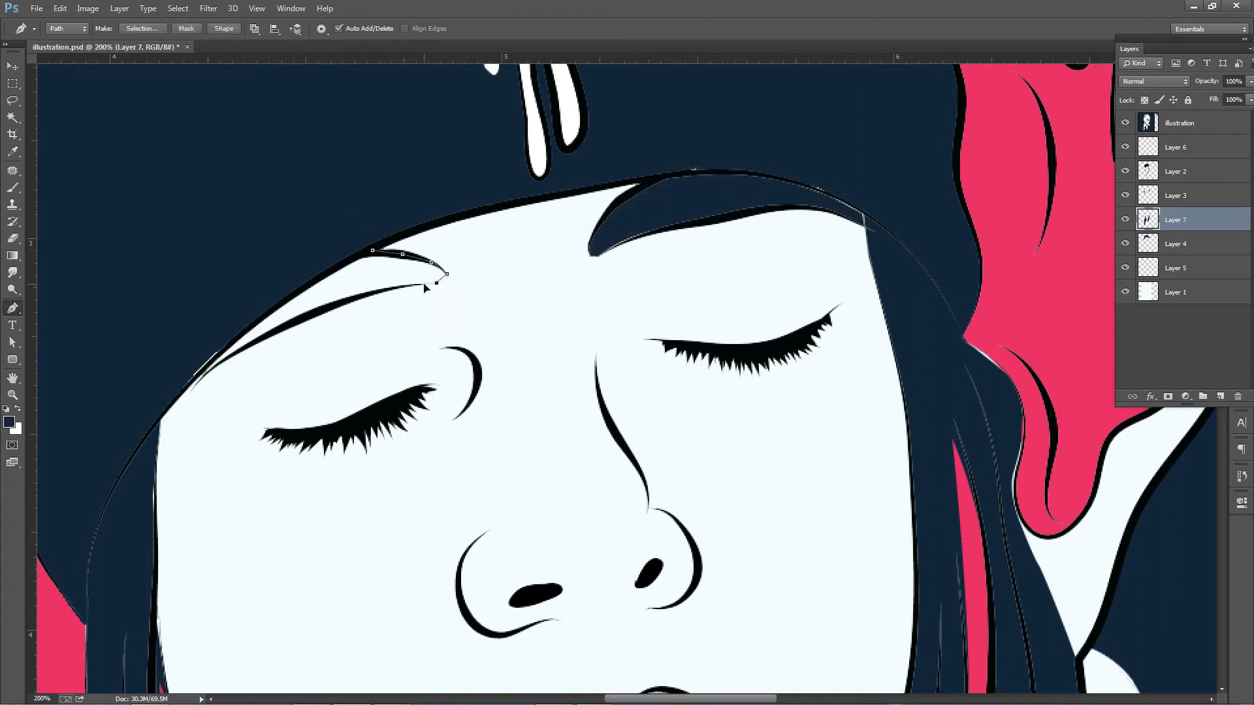
click(300, 244)
click(373, 250)
key(ctrl+Return)
key(alt+BackSpace)
key(ctrl+d)
key(ctrl+minus)
key(ctrl+minus)
key(ctrl+minus)
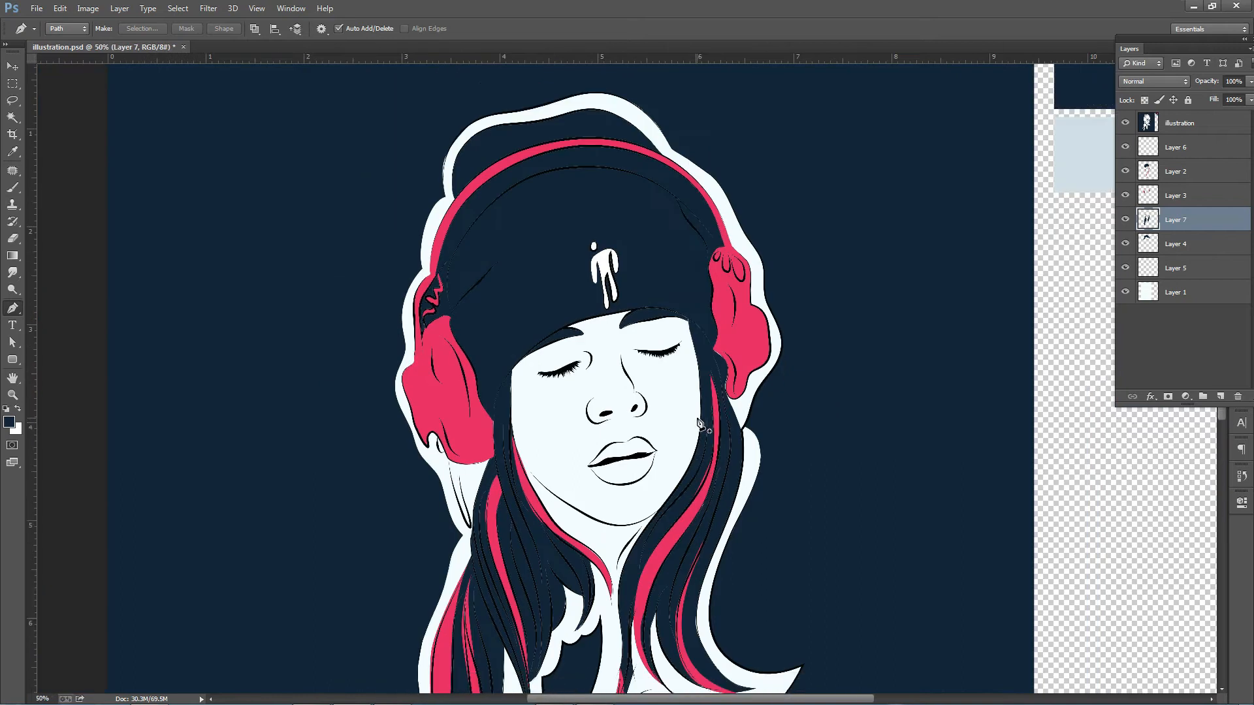
Trace a closed path around the narrow cord hanging below the left headphone cup
scroll(694, 416, down, 2)
scroll(460, 345, up, 3)
click(412, 214)
click(428, 318)
click(475, 456)
click(496, 485)
click(498, 468)
click(470, 376)
click(412, 214)
Fill the traced cord navy on a new layer, trace and fill the small remaining gap the same way, and deselect
click(1176, 340)
key(ctrl+Return)
click(1220, 396)
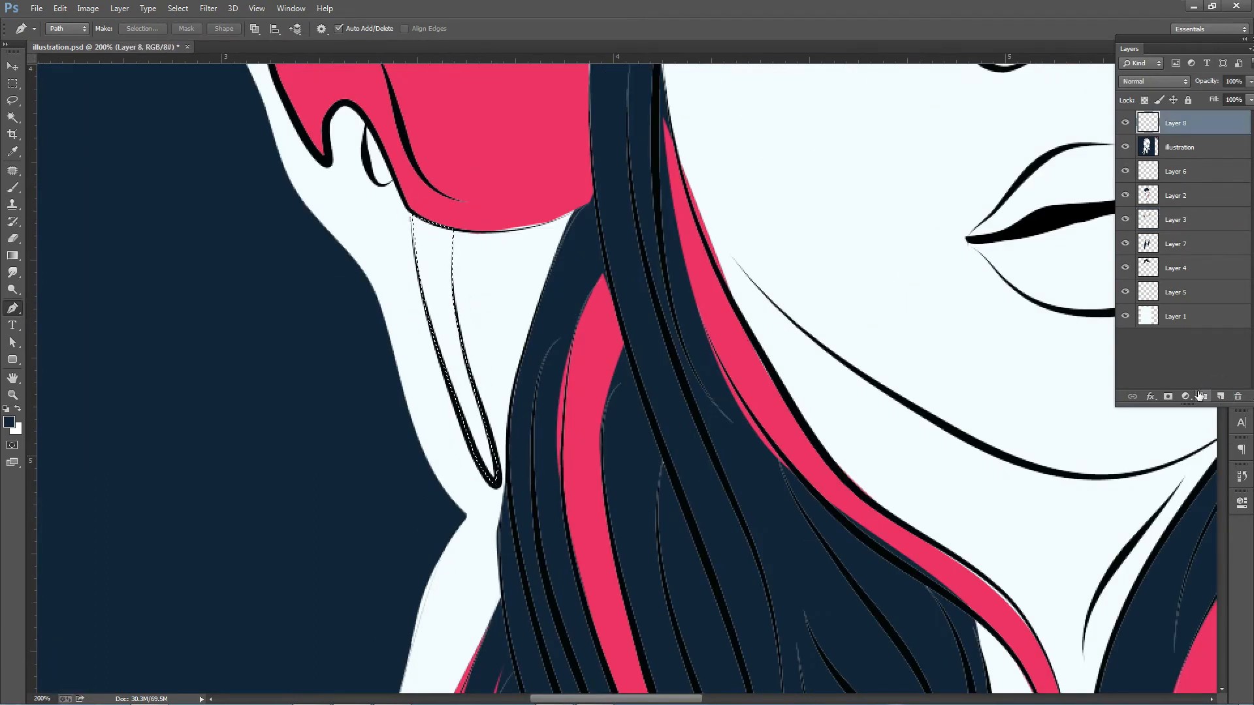
key(alt+BackSpace)
key(ctrl+d)
scroll(366, 231, up, 2)
click(375, 239)
key(ctrl+Return)
key(alt+BackSpace)
key(ctrl+d)
Select the beanie's shape on Layer 2, fill it with the pale color sampled from the face, and deselect
key(ctrl+minus)
key(ctrl+minus)
key(ctrl+minus)
key(ctrl+minus)
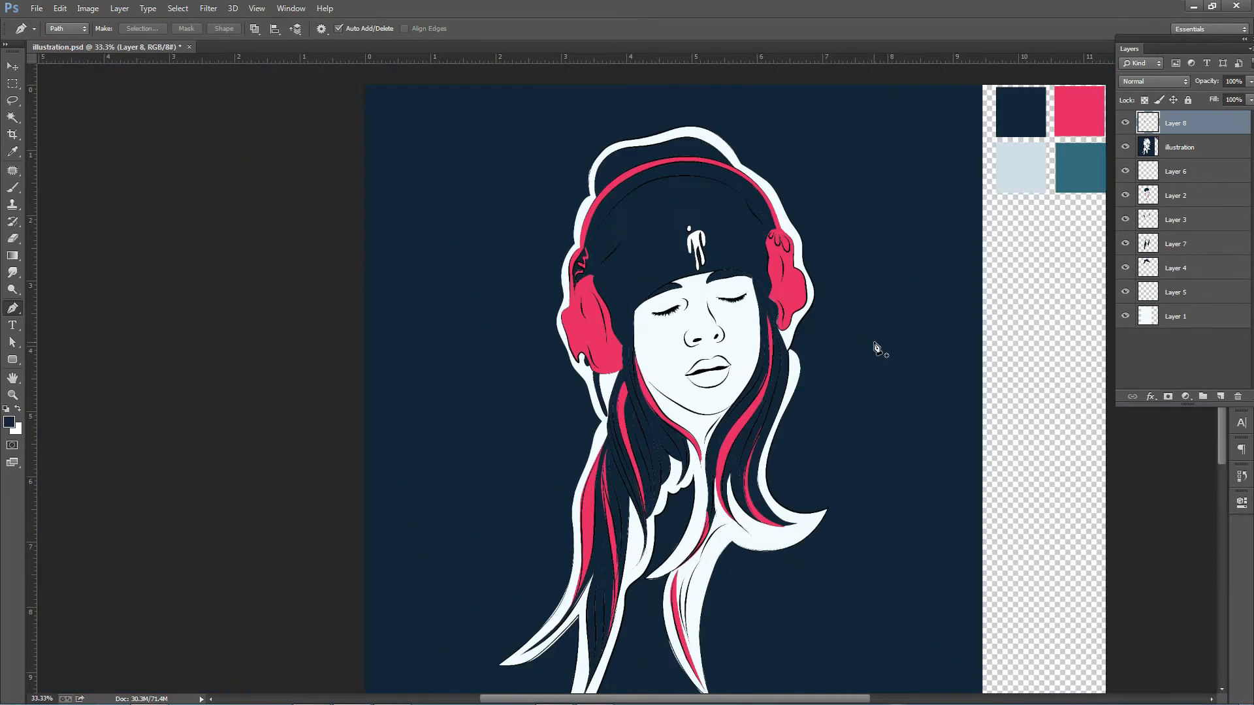
key(v)
ctrl+click(680, 206)
ctrl+click(1148, 195)
click(9, 422)
click(1109, 487)
key(i)
click(668, 366)
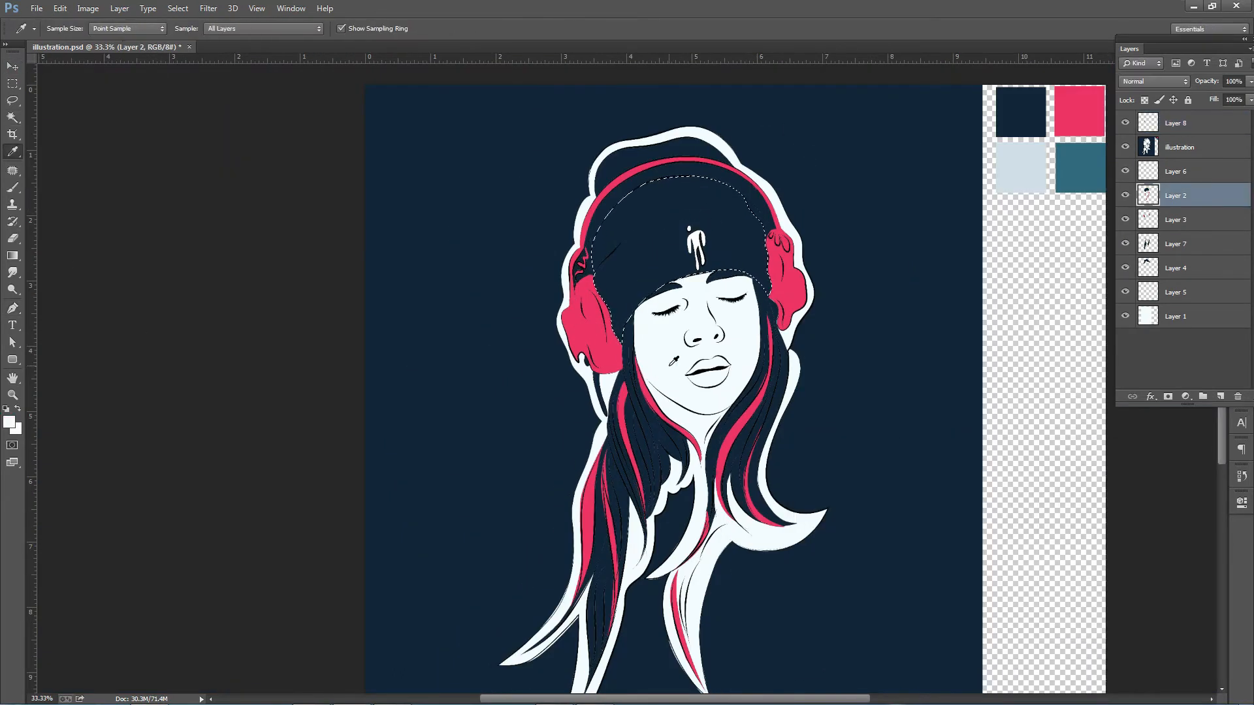
key(alt+BackSpace)
key(ctrl+d)
Fill the beanie's upper part behind the headband with the same pale color and deselect
key(v)
scroll(698, 210, up, 1)
ctrl+click(716, 163)
key(w)
click(717, 163)
key(alt+BackSpace)
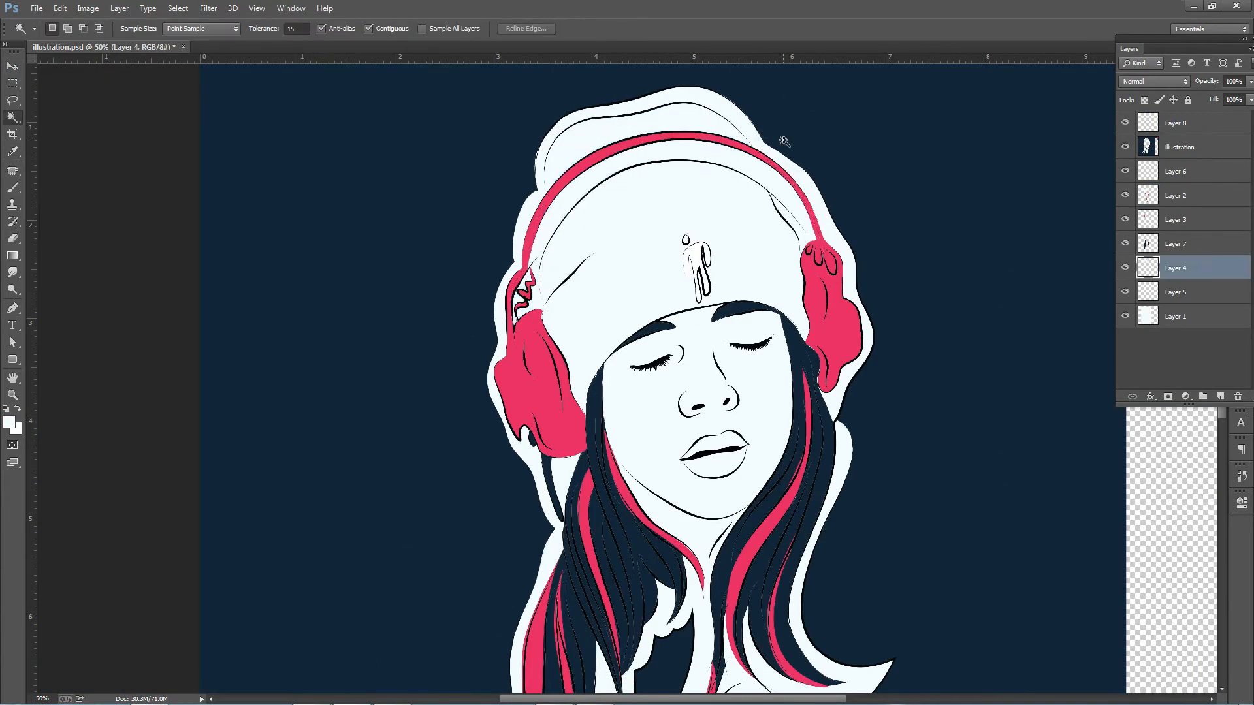
key(ctrl+d)
Recolor the headphones on Layer 3 with the navy sampled from the background
key(v)
ctrl+click(540, 394)
key(i)
click(361, 412)
key(alt+shift+BackSpace)
key(ctrl+minus)
click(13, 69)
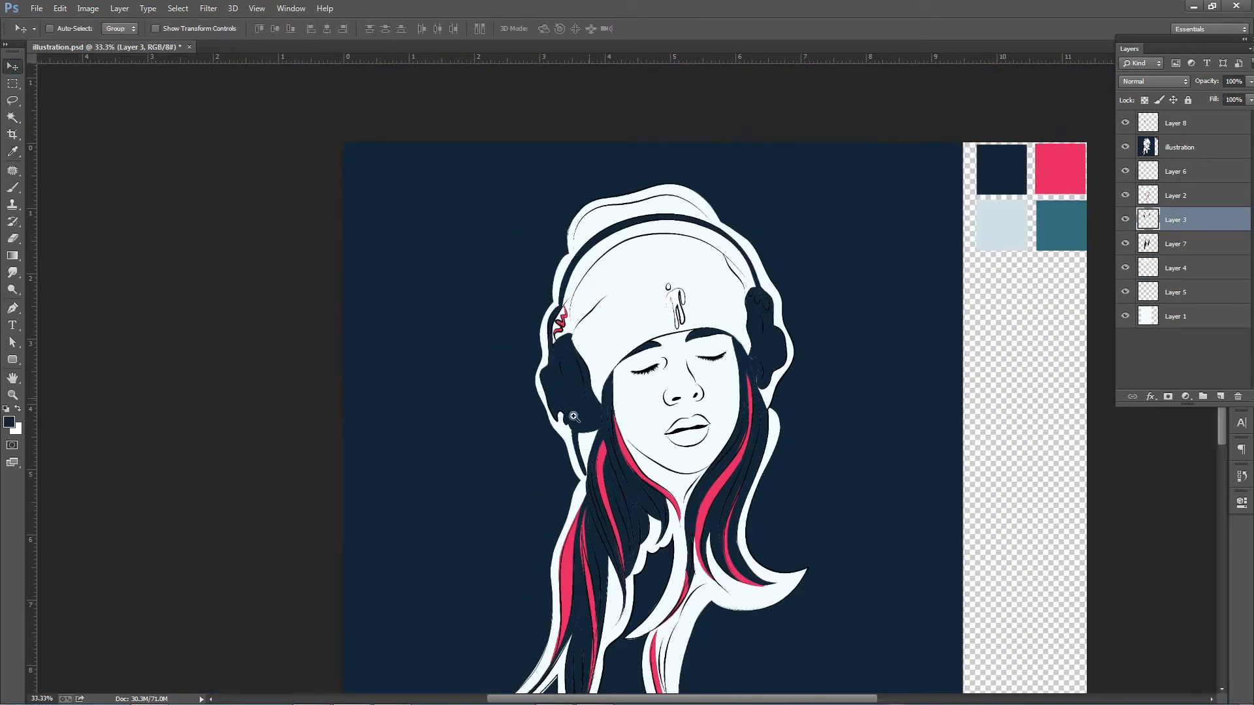
scroll(581, 398, up, 1)
ctrl+click(580, 456)
click(19, 65)
ctrl+click(568, 433)
key(i)
click(599, 518)
scroll(653, 489, down, 3)
Recolor the beanie on Layer 2 with teal sampled from the palette swatch
key(v)
key(ctrl+minus)
key(ctrl+minus)
ctrl+click(571, 254)
key(i)
click(884, 190)
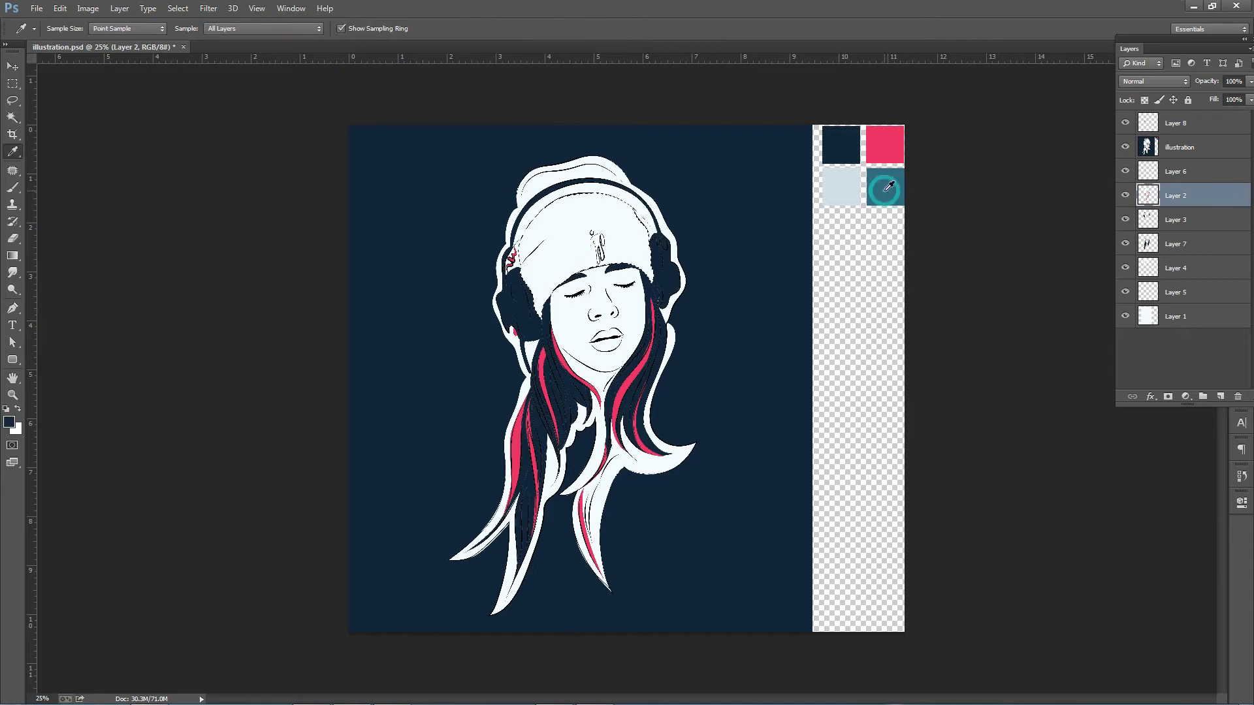
key(alt+shift+BackSpace)
Fill the beanie's upper part behind the headband with teal and deselect
key(v)
scroll(552, 245, up, 1)
ctrl+click(588, 161)
key(w)
click(588, 161)
key(alt+BackSpace)
key(ctrl+d)
Select the pink streaks in the hair with the Magic Wand, fill them teal and deselect
click(13, 68)
ctrl+click(581, 448)
ctrl+click(657, 429)
key(w)
click(656, 431)
shift+click(548, 461)
shift+click(526, 519)
key(alt+BackSpace)
key(ctrl+d)
Fill the leftover pink drop on the left headphone cup and the pink squiggle above it with teal, and deselect
click(12, 66)
scroll(582, 220, up, 1)
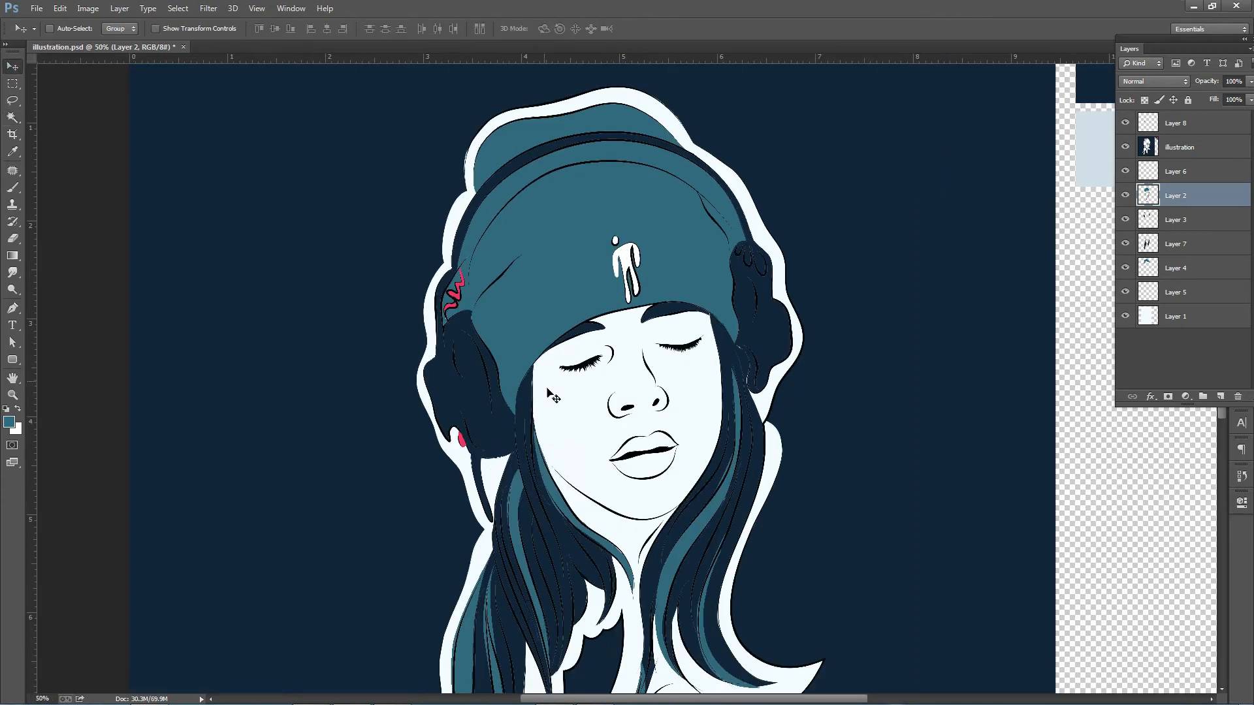
ctrl+click(463, 440)
key(w)
click(462, 441)
key(alt+BackSpace)
ctrl+click(455, 293)
click(453, 293)
key(alt+BackSpace)
key(ctrl+d)
Add a new layer above the pale base Layer 1, fill the base layer's outline with the swatch pink, and deselect
scroll(671, 301, down, 2)
key(v)
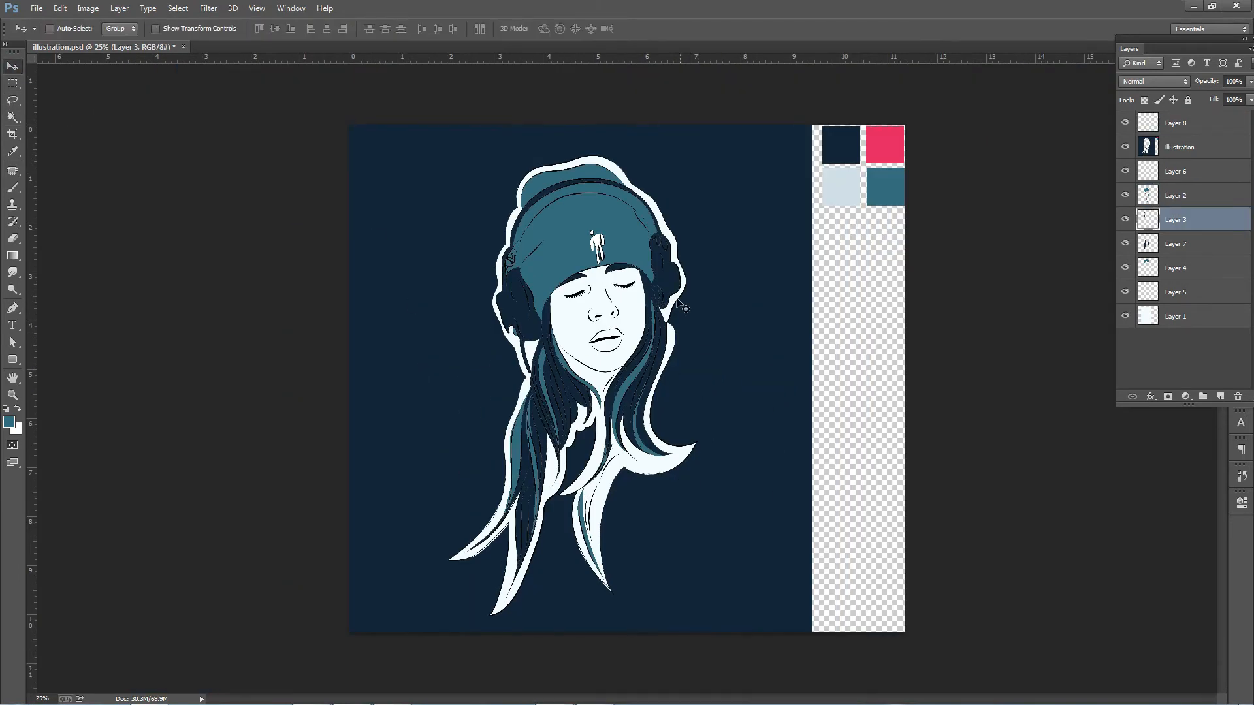
right_click(657, 206)
click(674, 238)
click(13, 308)
click(1220, 396)
ctrl+click(1148, 339)
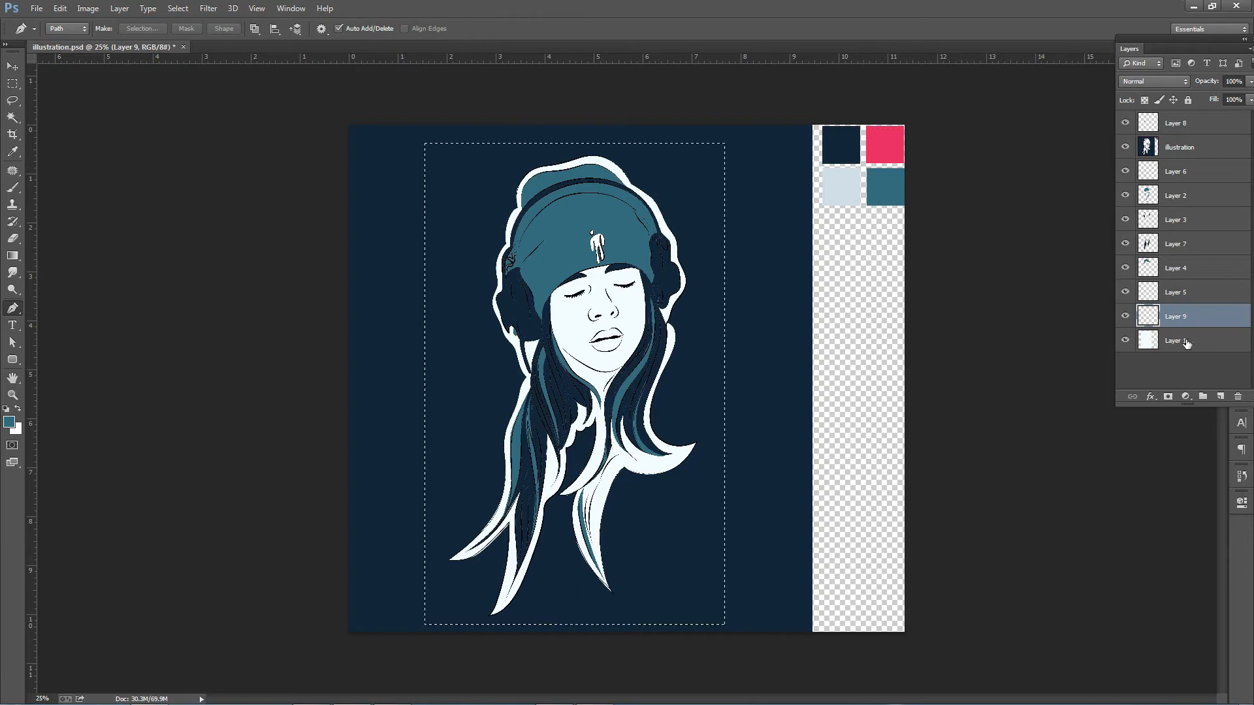
click(12, 151)
click(892, 139)
key(alt+BackSpace)
key(ctrl+d)
Trace a path down through the beanie and right hair and around the left side, and delete the pink inside it
click(13, 307)
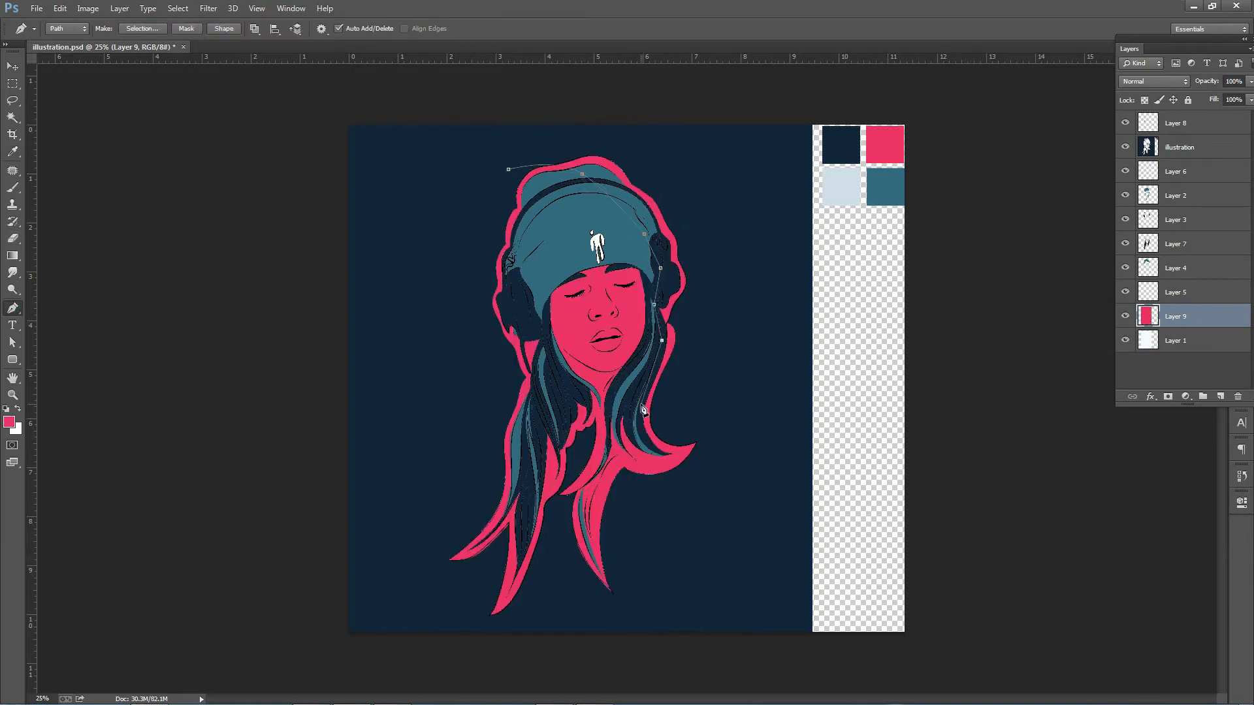
click(454, 491)
key(ctrl+Return)
key(Delete)
Trace the remaining unwanted pink around the neck and lower hair, delete it from the pink layer, and deselect
click(618, 396)
click(608, 446)
click(602, 466)
key(ctrl+Return)
key(Delete)
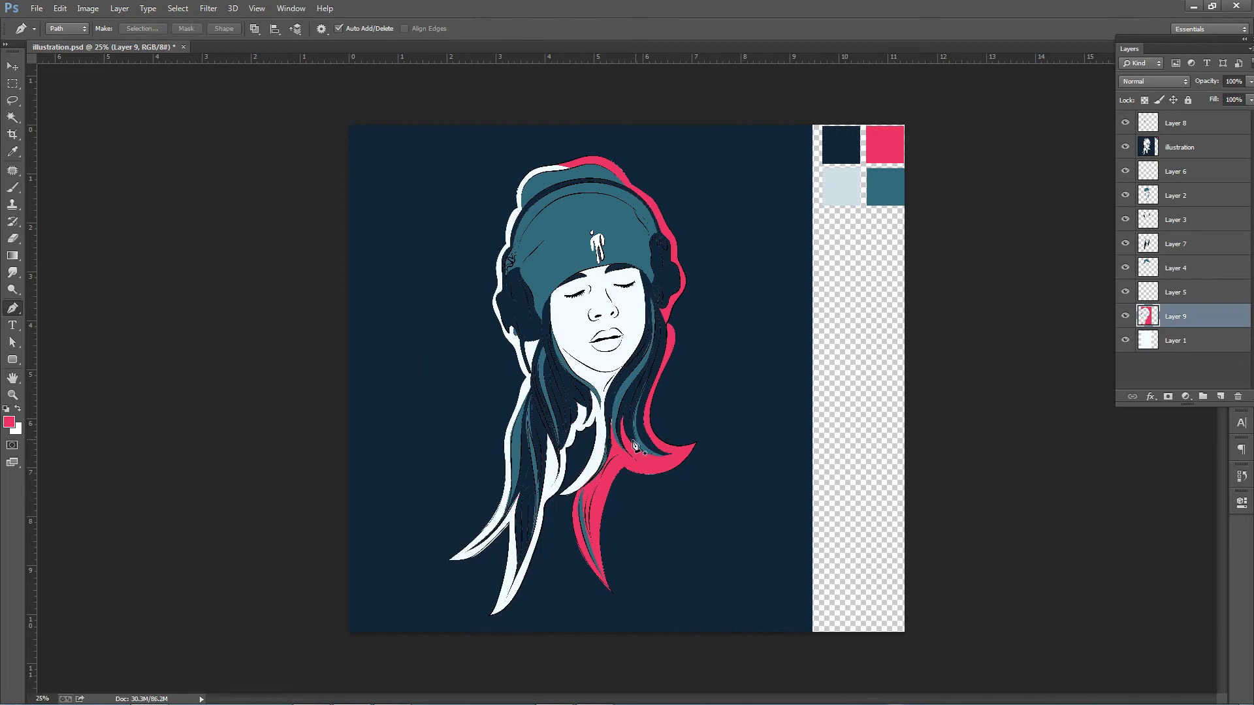
drag(727, 431, 733, 447)
click(719, 599)
click(568, 613)
click(550, 470)
click(611, 394)
key(ctrl+Return)
key(Delete)
key(ctrl+d)
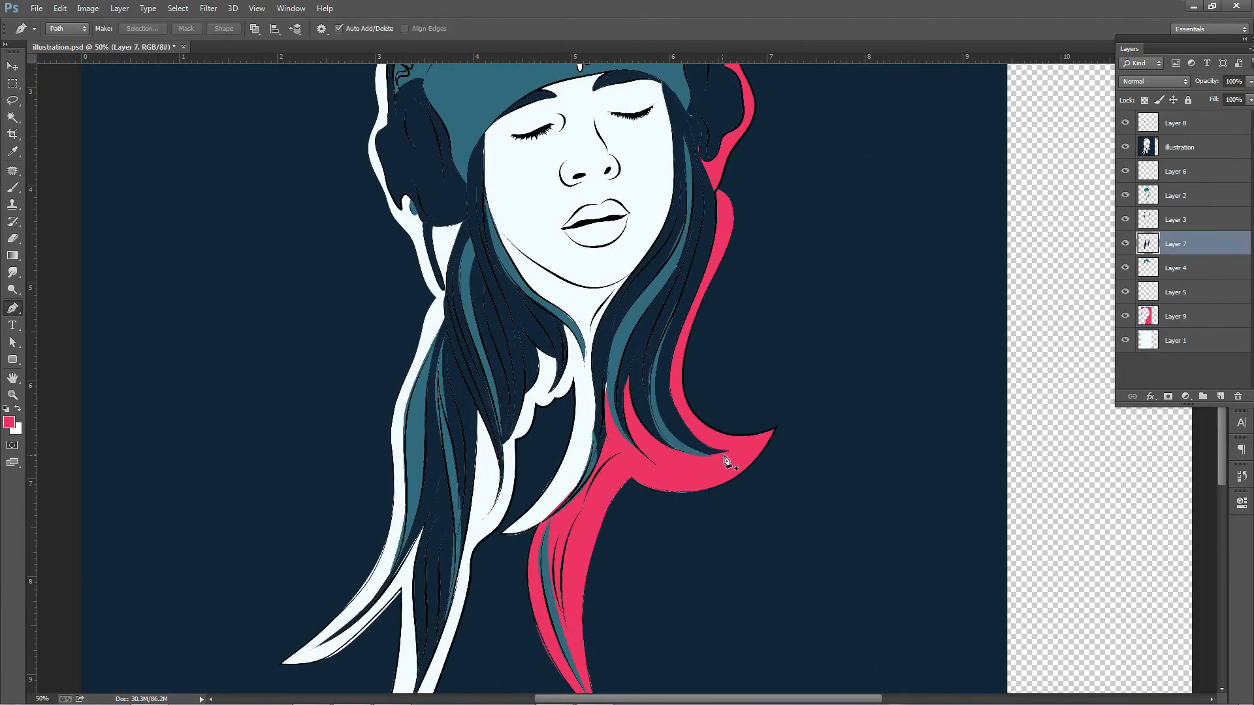
Trace the inside of the lower right hair within the pink border on Layer 7, fill it with sampled navy, and deselect
key(p)
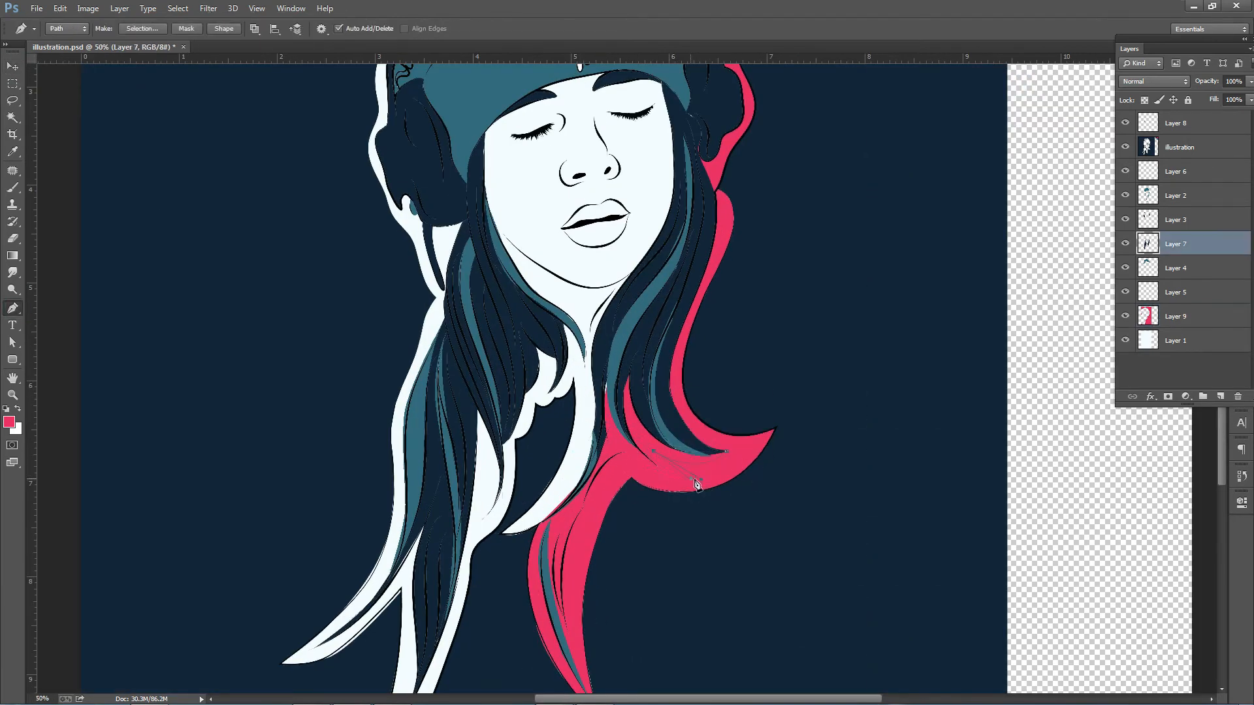
alt+click(631, 466)
scroll(594, 467, down, 3)
drag(592, 559, 638, 678)
click(597, 197)
click(639, 172)
click(727, 268)
key(ctrl+Return)
key(i)
click(669, 241)
key(alt+BackSpace)
key(ctrl+d)
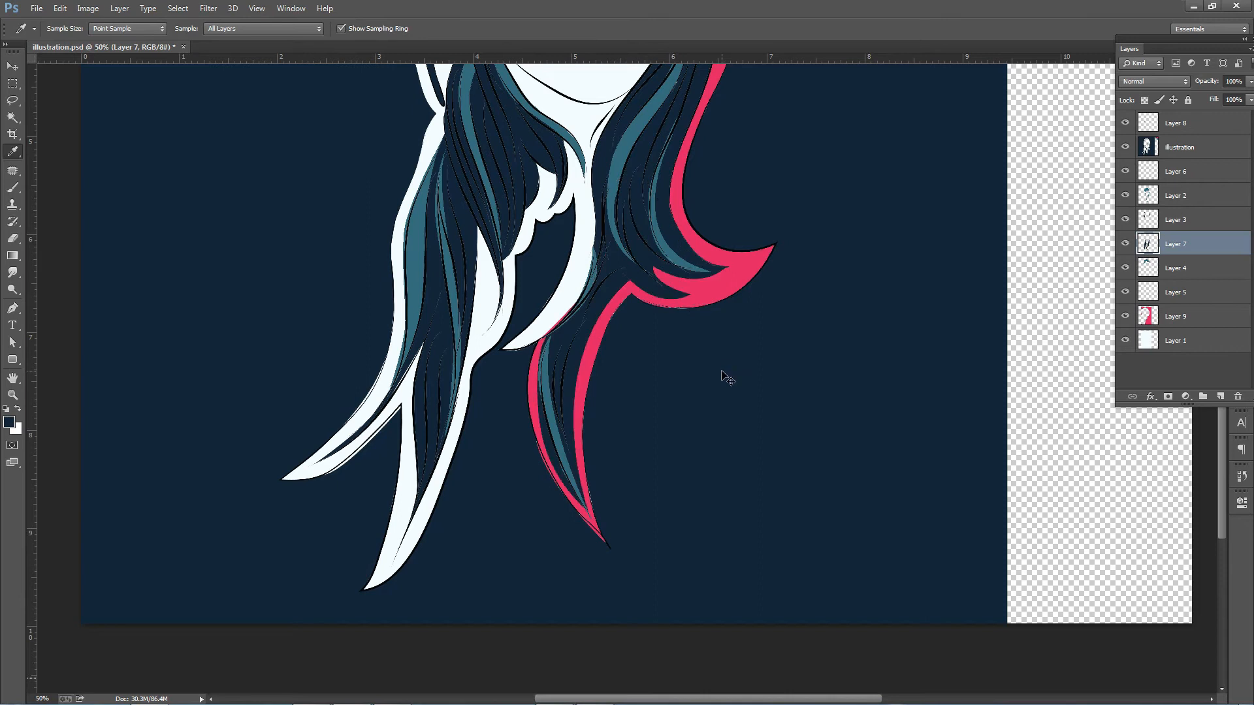
Trace the strip between the white neck strand and the right hair, from the strand's lower tip up to the jaw
key(v)
key(ctrl+minus)
key(ctrl+minus)
key(ctrl+minus)
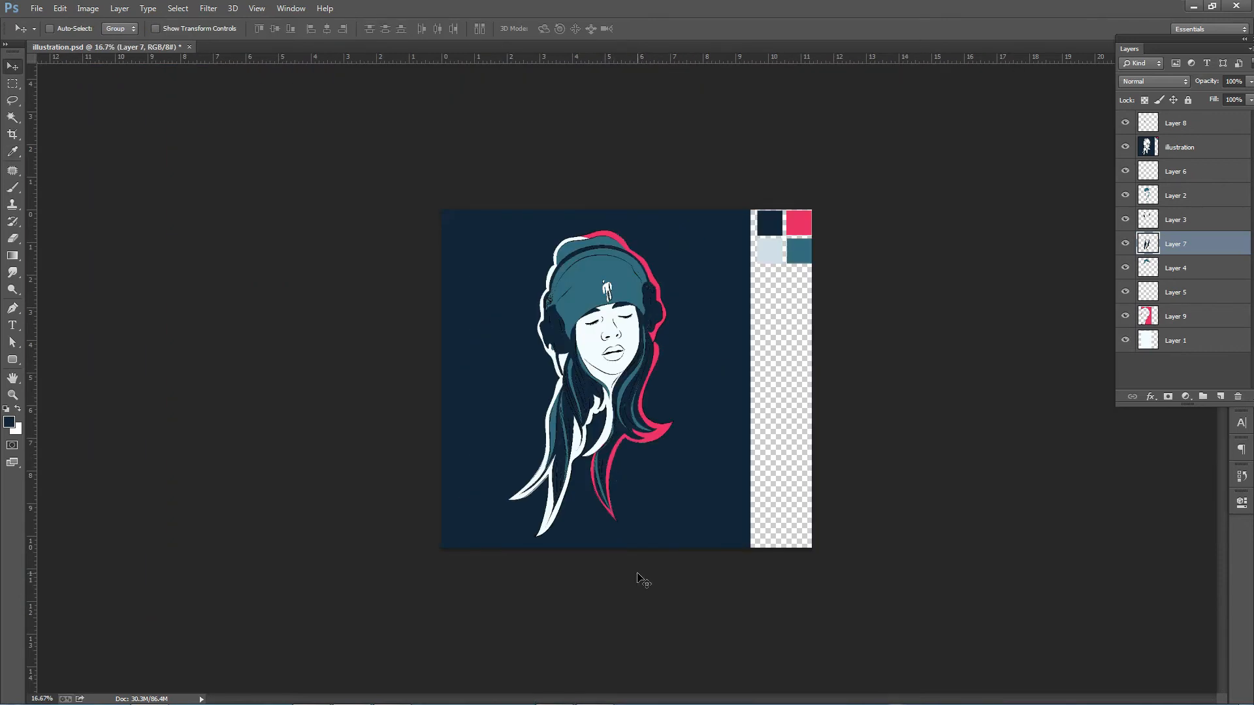
key(ctrl+plus)
key(ctrl+plus)
key(ctrl+plus)
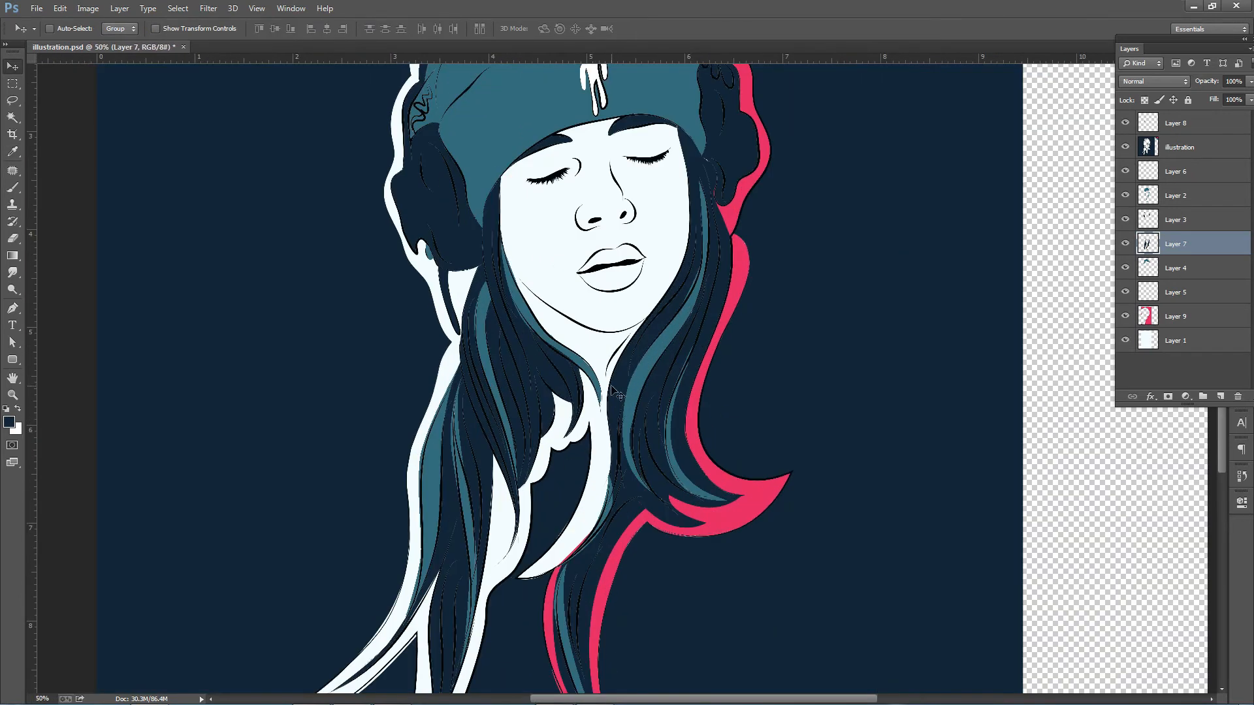
key(p)
click(520, 578)
click(566, 554)
click(583, 518)
click(602, 481)
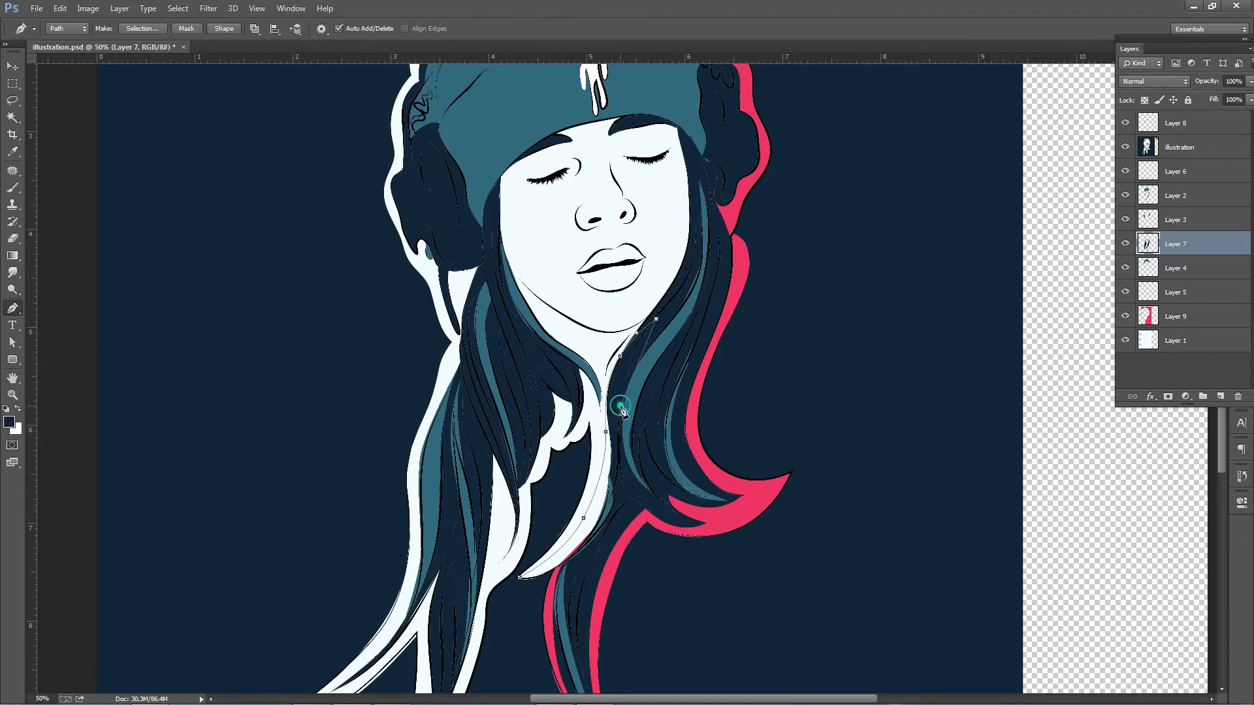
Turn the traced strip into a selection, fill it with navy #13253b and deselect
key(ctrl+Return)
click(9, 422)
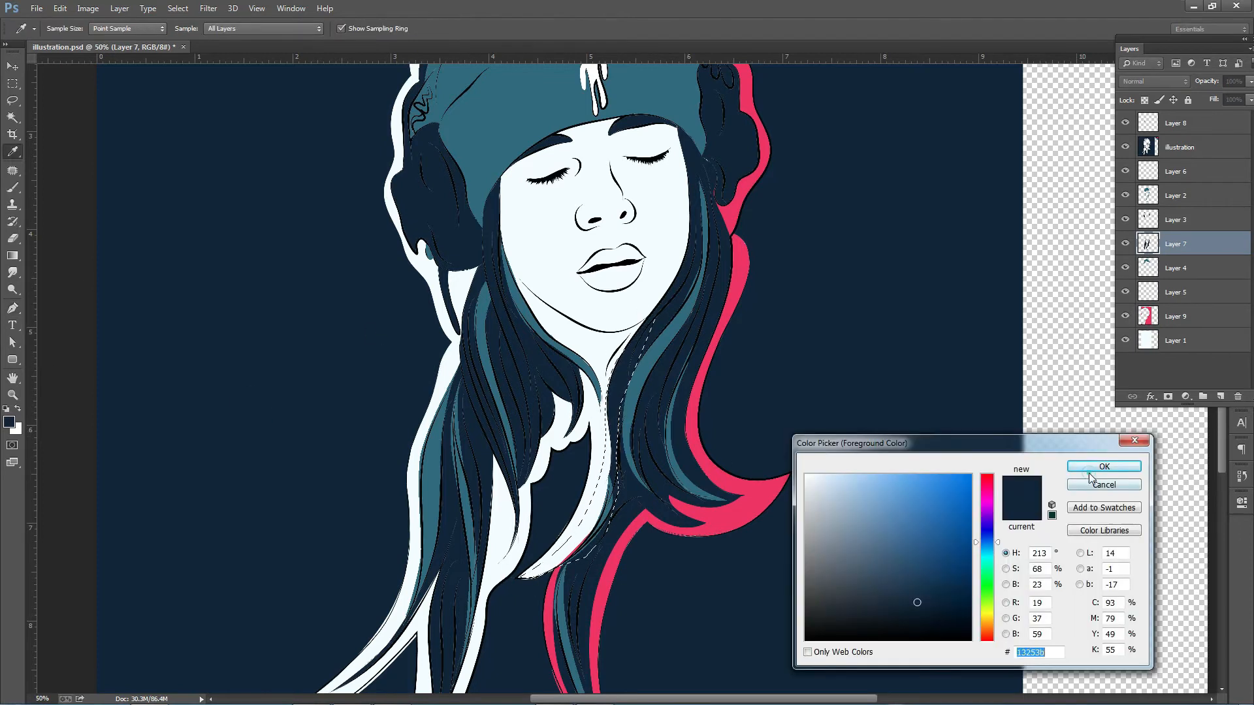
click(1098, 466)
key(alt+BackSpace)
key(ctrl+d)
Set the illustration layer's Color Overlay to the navy sampled from the background
key(v)
key(ctrl+minus)
ctrl+click(605, 321)
scroll(403, 213, up, 2)
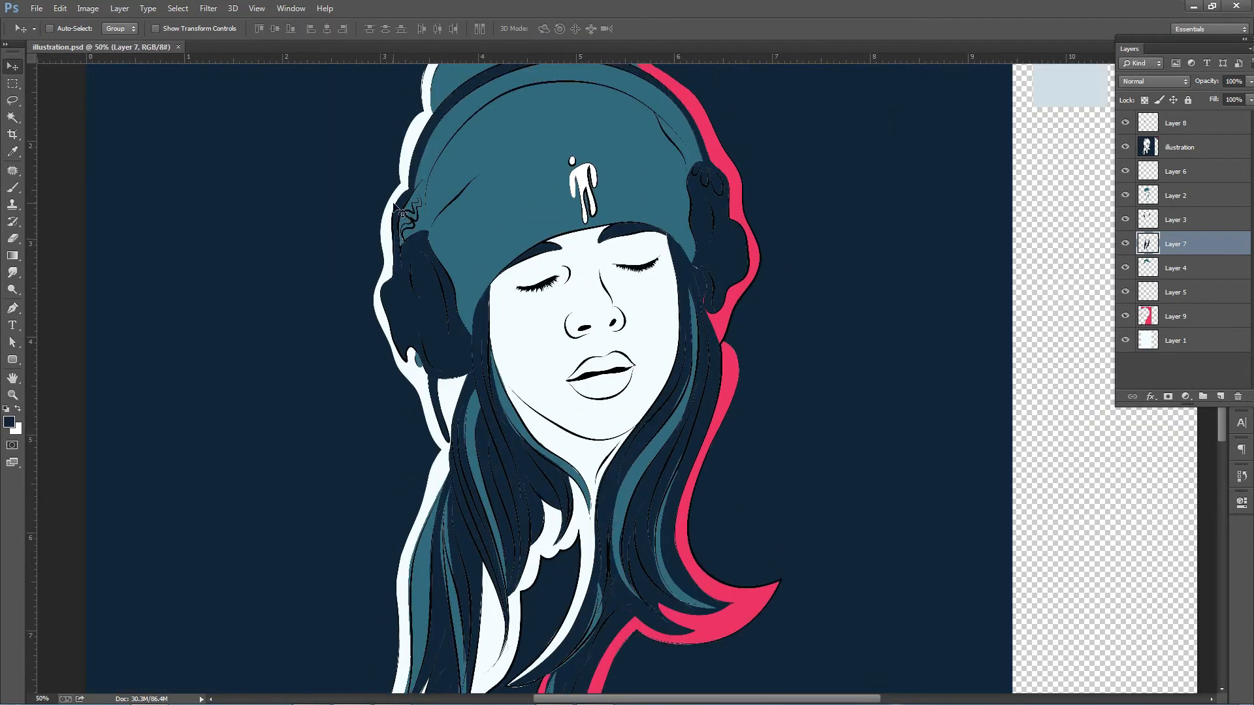
drag(411, 217, 439, 333)
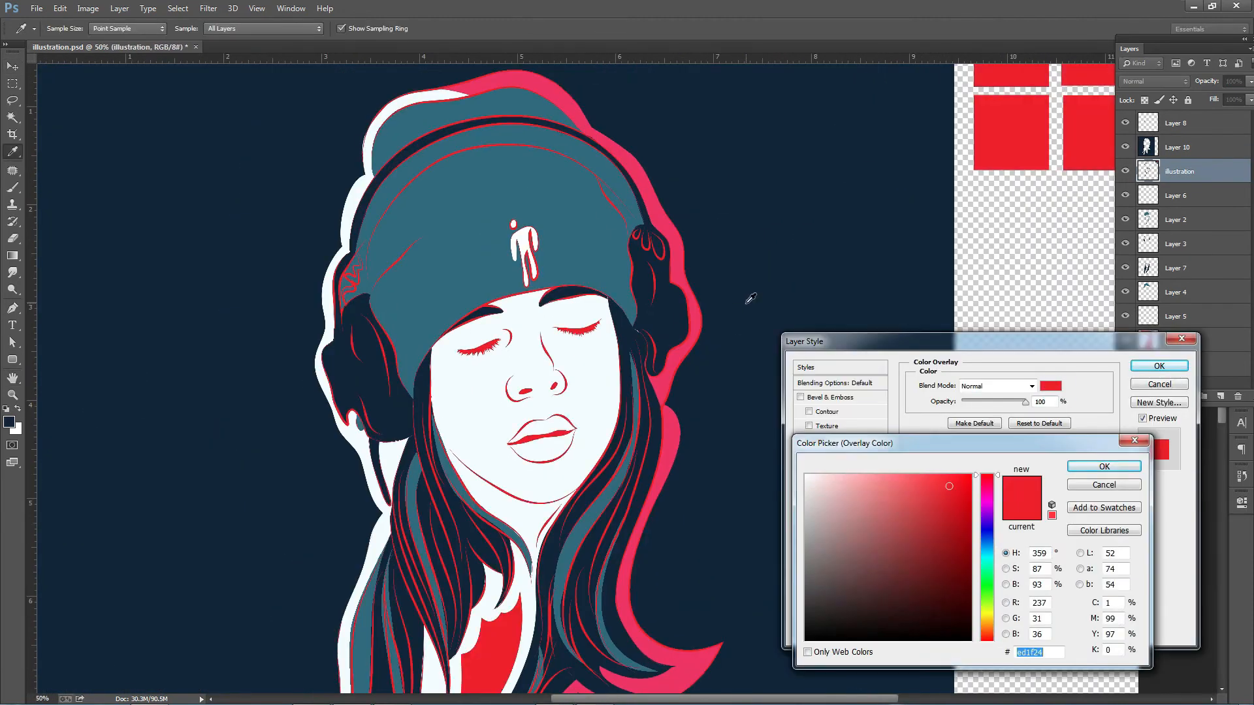
click(749, 309)
key(Return)
key(Return)
On Layer 7, trace the small light gap beside the hat's pointed tip right of the face, fill it with navy, and deselect
scroll(679, 386, down, 1)
scroll(624, 330, up, 5)
right_click(625, 276)
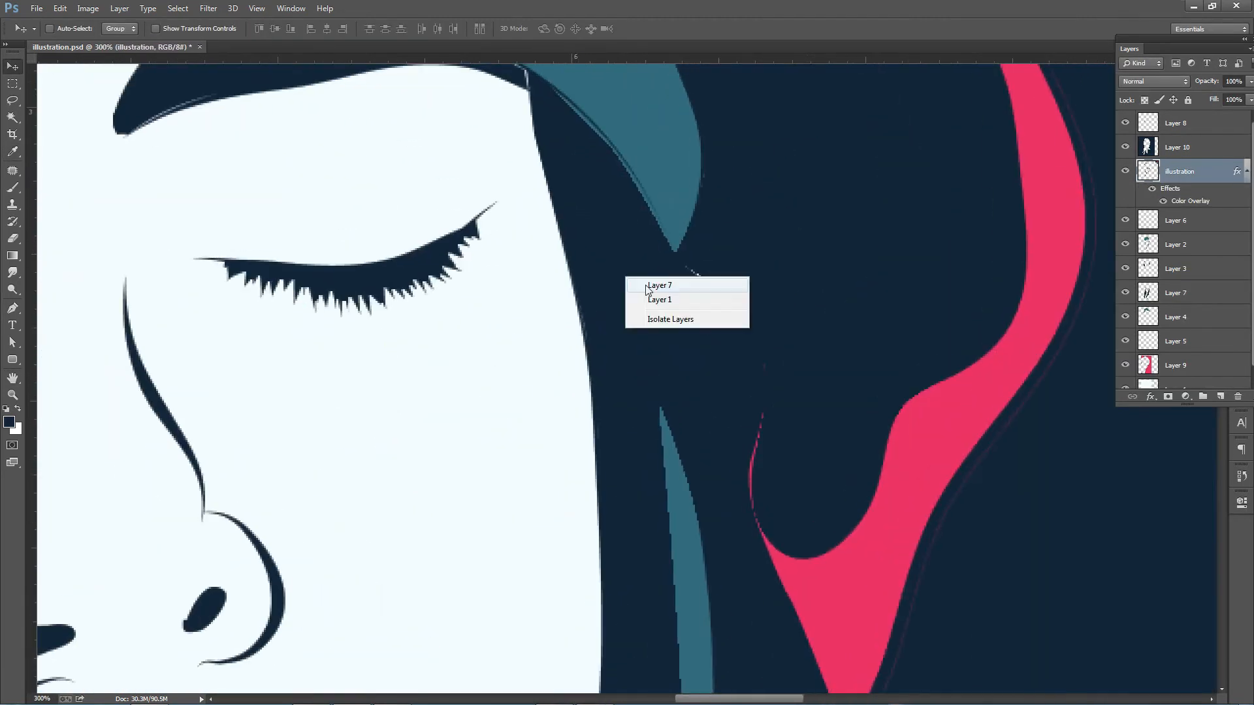
click(650, 285)
key(p)
click(652, 278)
key(ctrl+Return)
key(alt+BackSpace)
key(ctrl+d)
Trace the thin gap between the right eyebrow's outer end and the hat edge, fill it with navy, and deselect
scroll(652, 278, up, 2)
click(511, 135)
click(528, 156)
click(605, 235)
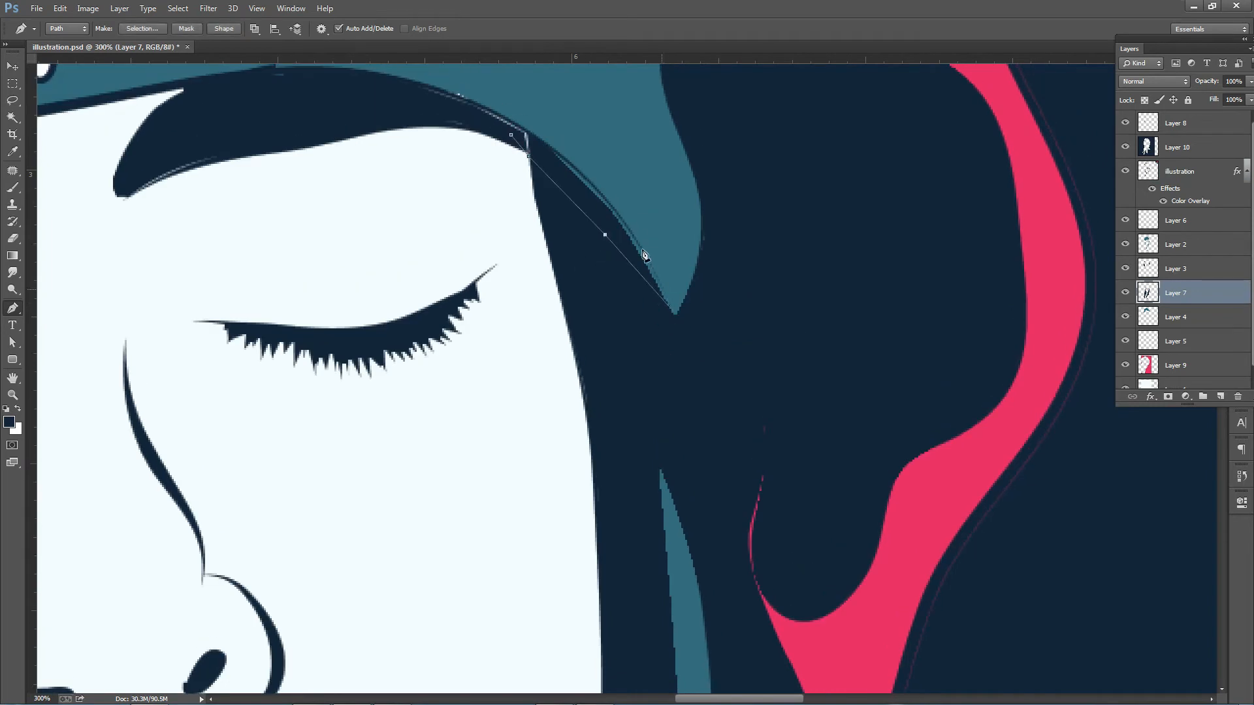
click(560, 154)
click(516, 125)
click(484, 129)
key(ctrl+Return)
key(alt+BackSpace)
key(ctrl+d)
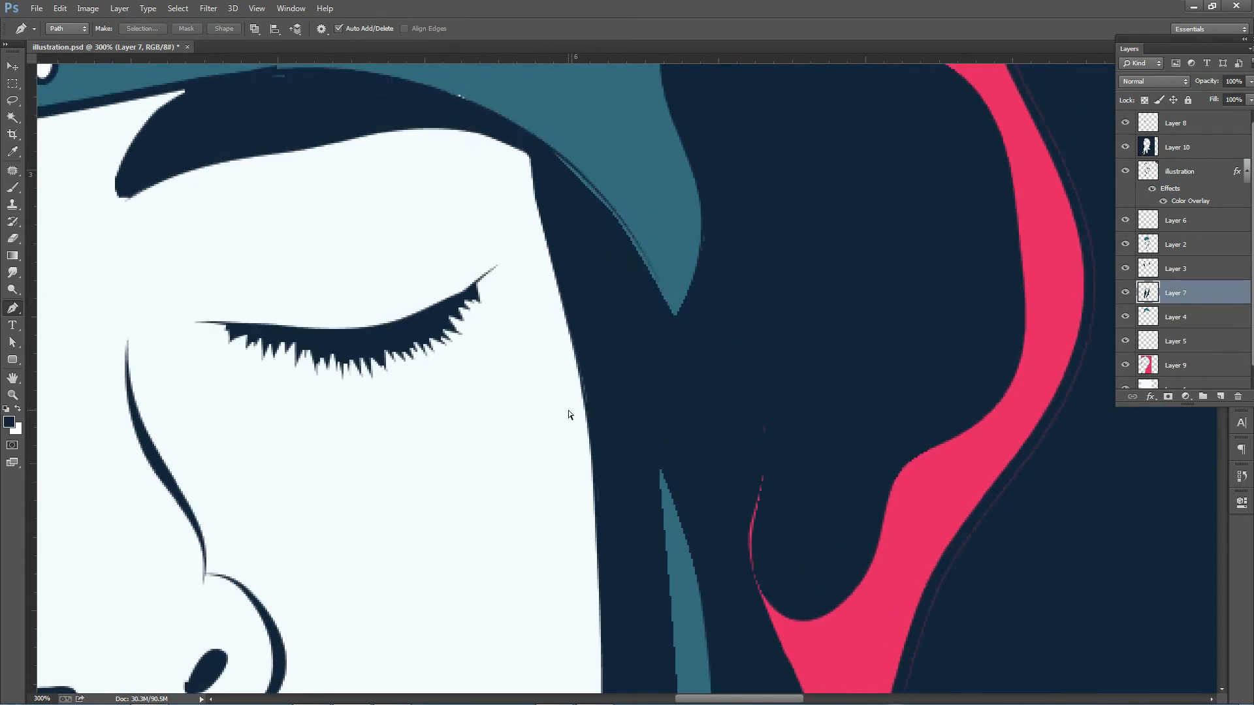
Trace the strip along the left edge of the inner teal lock in the lower right hair and turn it into a selection
scroll(568, 411, down, 4)
scroll(641, 481, down, 3)
ctrl+click(590, 507)
ctrl+click(591, 507)
click(643, 276)
click(626, 307)
drag(683, 552, 851, 596)
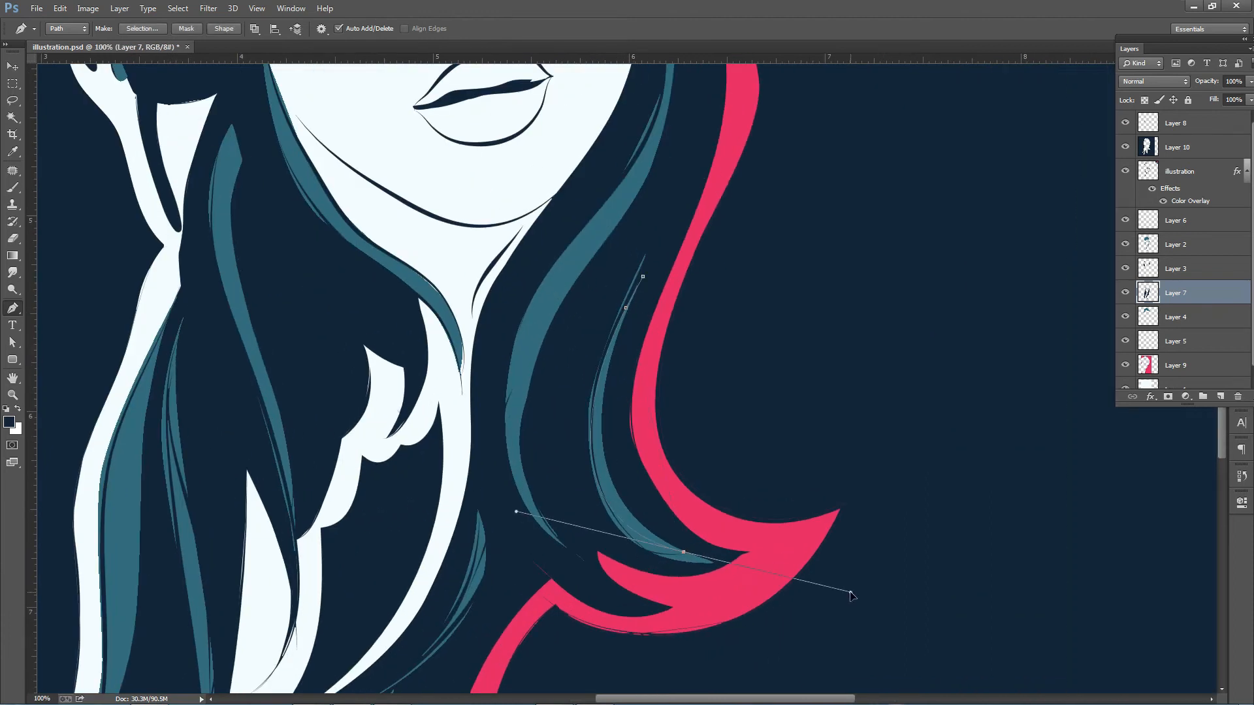
click(701, 572)
click(614, 550)
click(579, 479)
click(567, 363)
click(614, 256)
click(649, 224)
click(657, 242)
key(ctrl+Return)
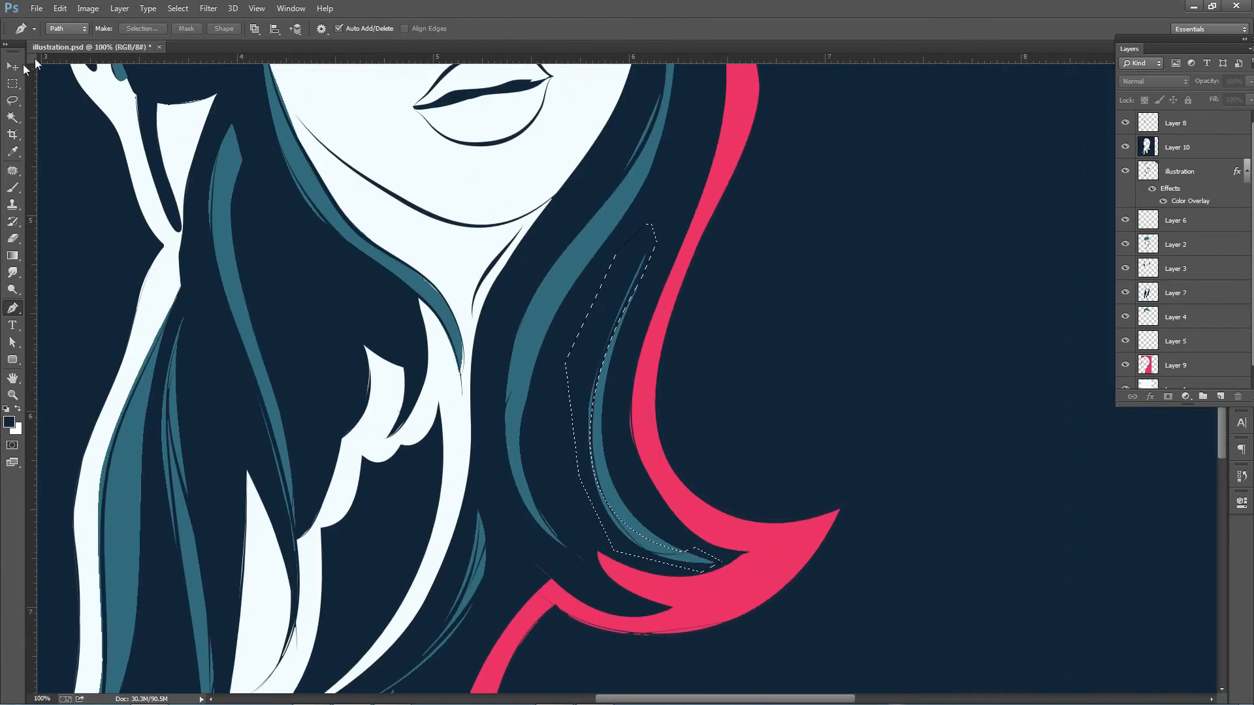
Fill the selection with navy on a new layer, deselect, and place that layer directly below the illustration layer
click(1218, 397)
key(alt+BackSpace)
key(ctrl+d)
drag(1179, 293, 1179, 208)
Trace the rough lower left edge of the same teal lock, fill it with navy, and deselect
key(p)
click(594, 414)
drag(631, 529, 667, 554)
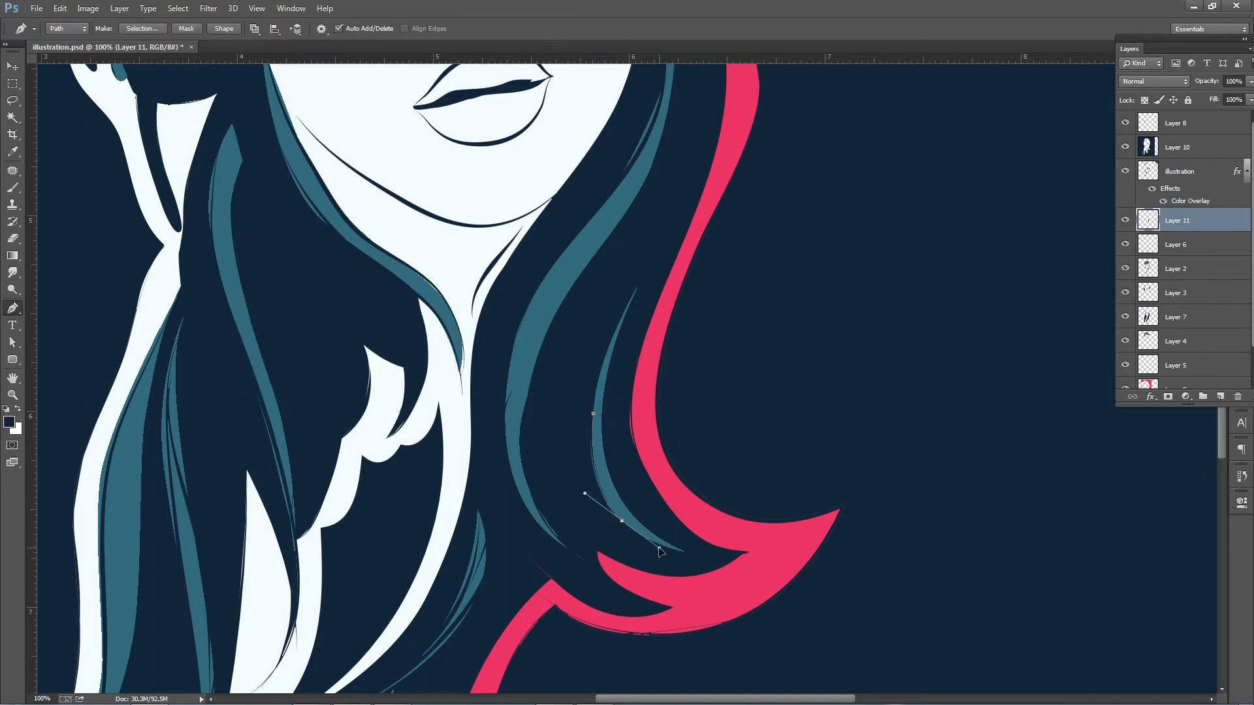
key(alt+BackSpace)
key(ctrl+d)
Trace the upper part of the narrow teal strand in the lower left hair, fill it with navy, and deselect
scroll(522, 467, down, 3)
alt+click(502, 483)
ctrl+click(295, 339)
drag(335, 358, 334, 379)
drag(343, 475, 342, 508)
click(353, 445)
click(380, 319)
click(353, 253)
click(331, 298)
click(329, 482)
key(ctrl+Return)
key(alt+BackSpace)
key(ctrl+d)
Trace a strip along the right edge of the narrow teal strand in the left hair, fill it with navy, and deselect
scroll(481, 481, down, 2)
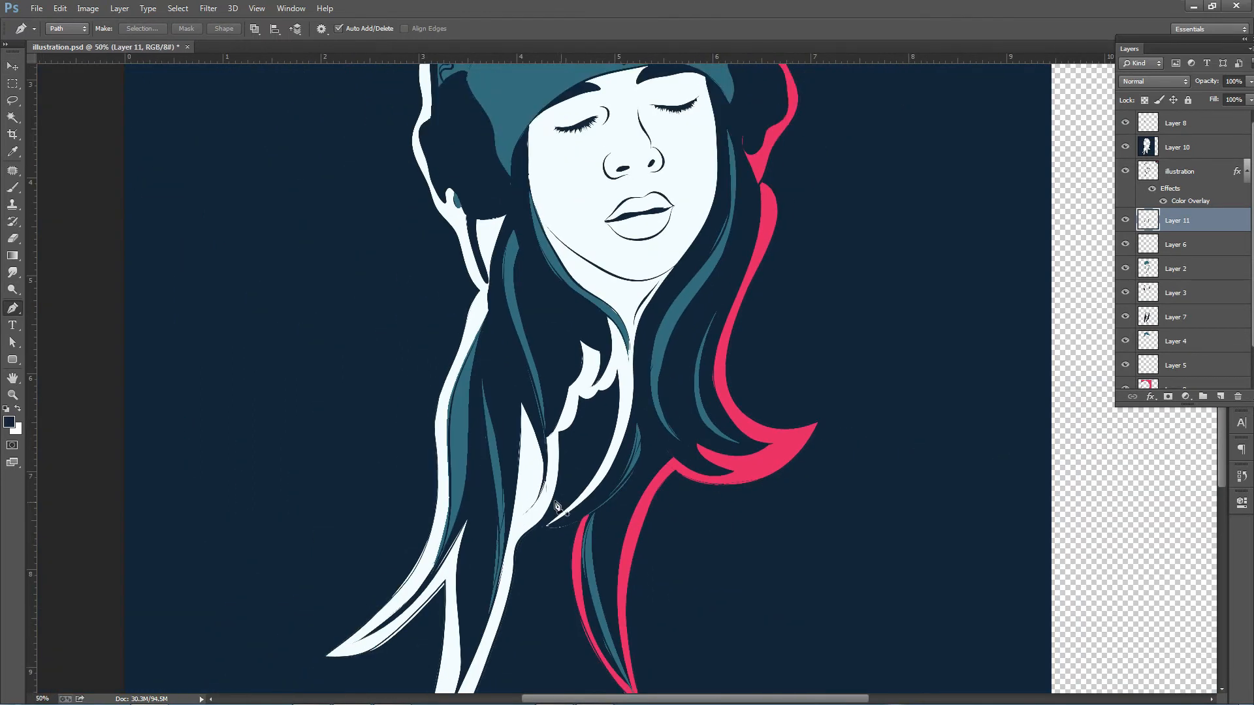
click(509, 400)
click(502, 475)
click(487, 431)
click(520, 435)
key(ctrl+Return)
key(alt+BackSpace)
key(ctrl+d)
Trace the edge of the teal lock running beside the right cheek and jaw, fill it with navy, and deselect
scroll(473, 414, up, 5)
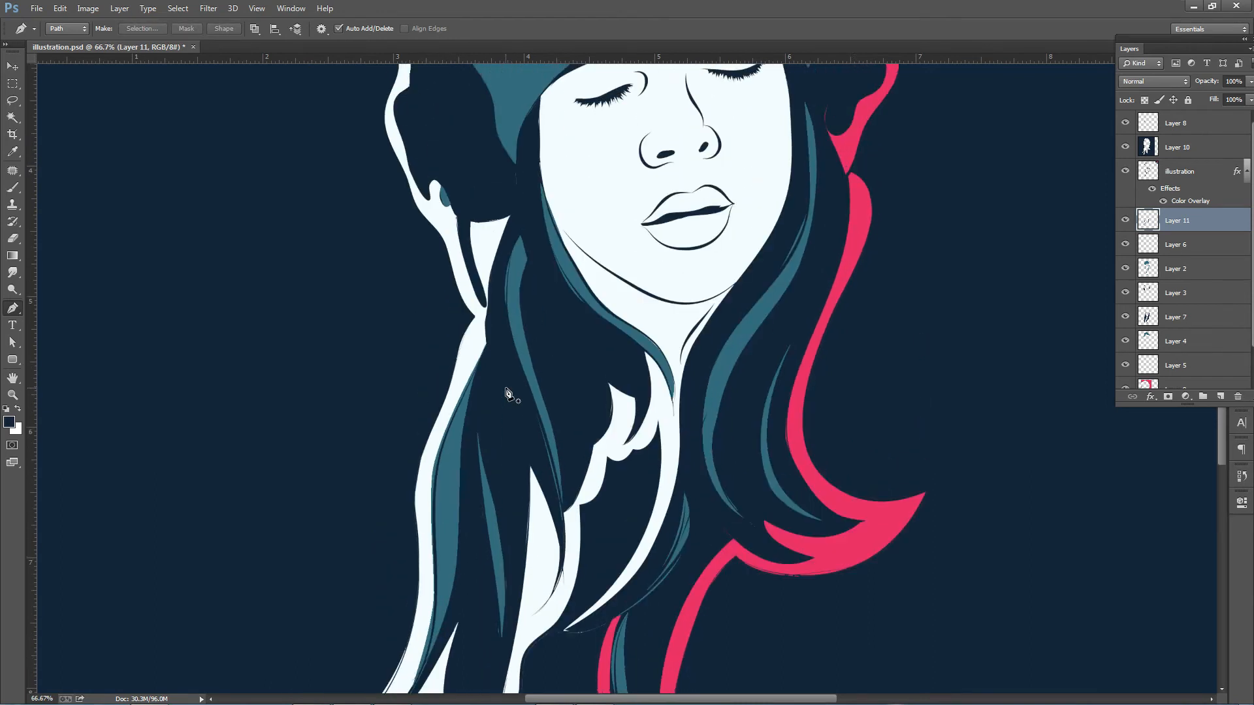
drag(790, 422, 751, 414)
scroll(745, 422, up, 1)
click(789, 334)
click(777, 386)
click(757, 425)
click(729, 454)
click(781, 311)
key(ctrl+Return)
key(alt+BackSpace)
key(ctrl+d)
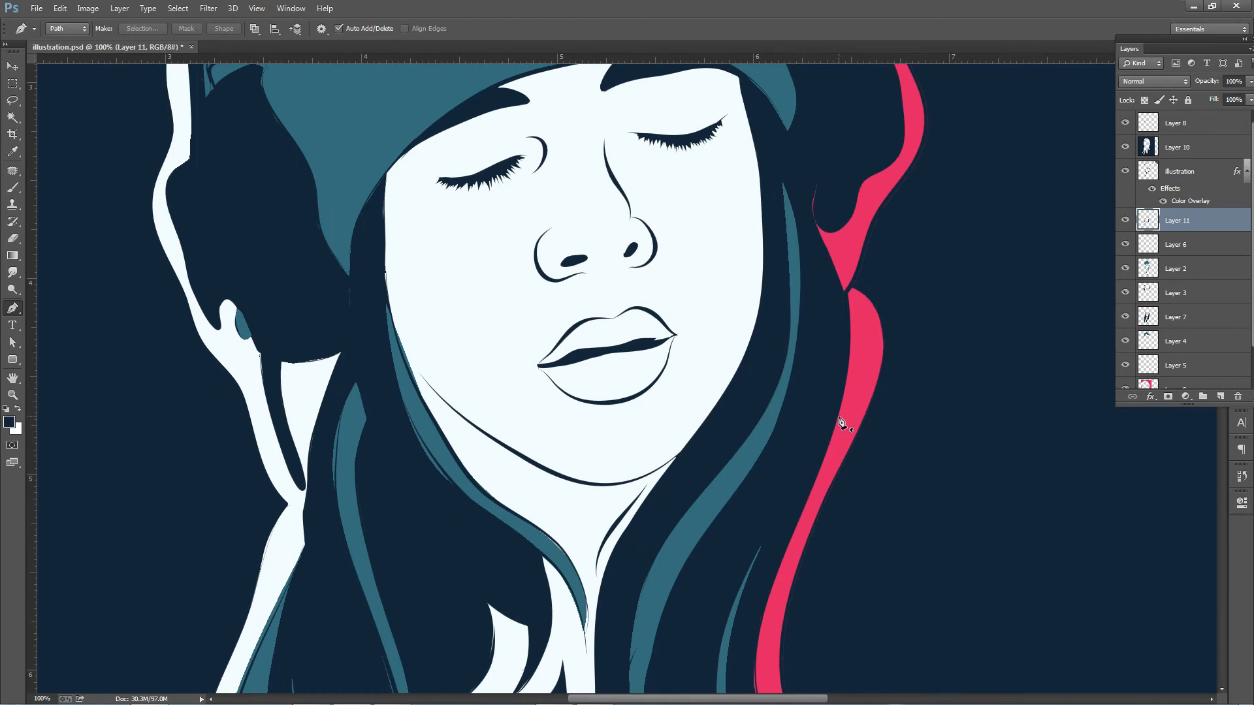
Trace the outer edge of the teal strand along the left jaw, fill it with navy, and deselect
scroll(843, 425, down, 3)
scroll(548, 366, up, 2)
click(538, 268)
drag(567, 380, 586, 408)
click(528, 287)
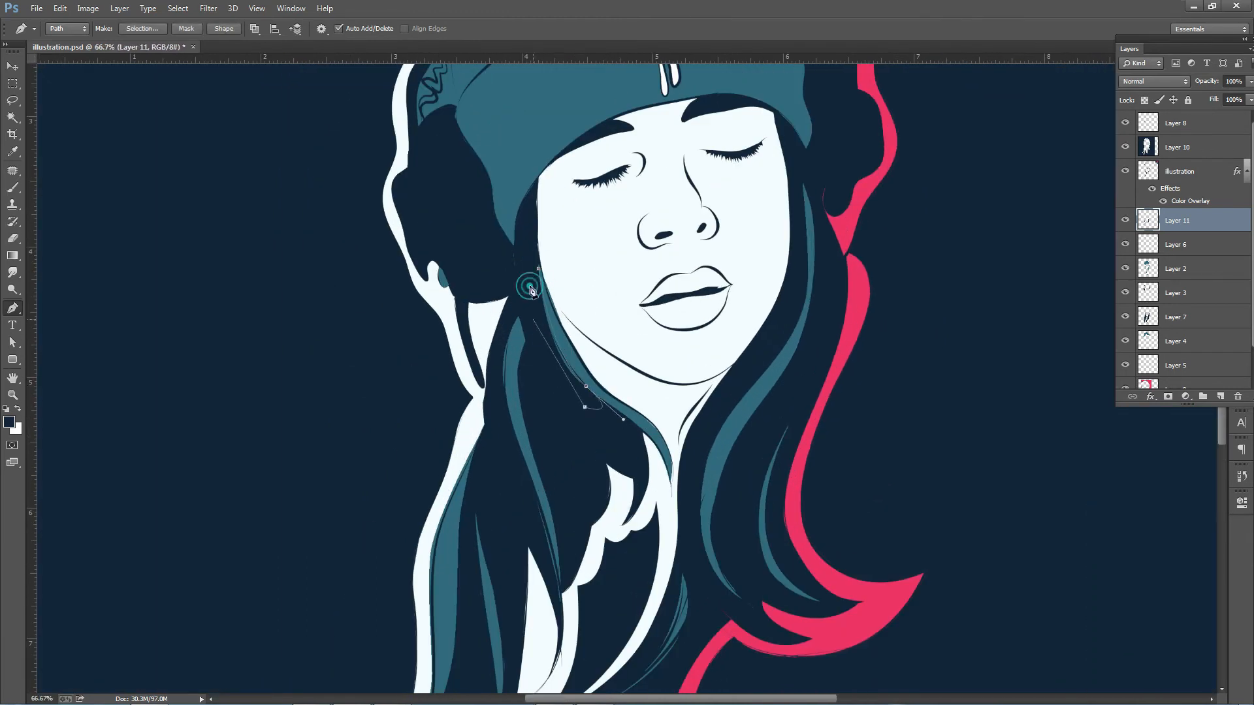
key(ctrl+Return)
key(alt+BackSpace)
key(ctrl+d)
Trace the upper left edge of the long teal strand in the left hair, fill it with navy, and deselect
scroll(554, 462, up, 2)
click(530, 235)
drag(514, 372, 531, 470)
click(534, 213)
key(ctrl+Return)
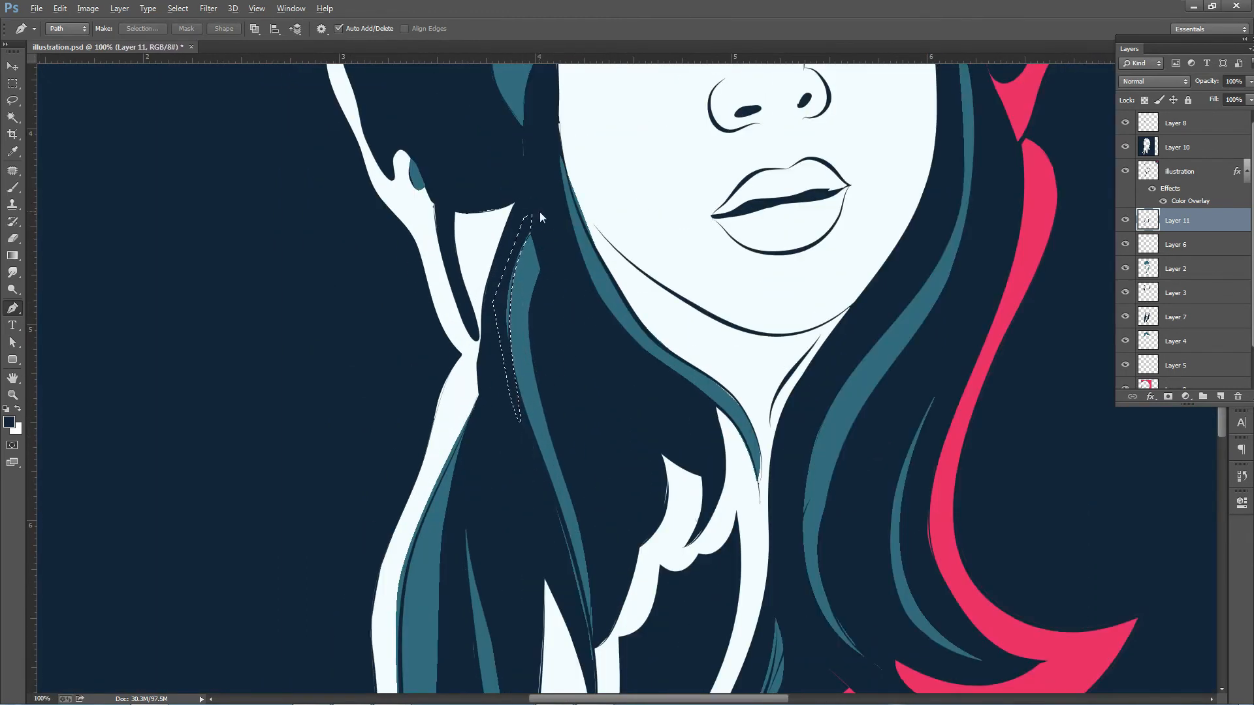
key(alt+BackSpace)
key(ctrl+d)
Clean up the rest of the long teal strand's edge in the left hair with traced, navy-filled sections
scroll(539, 275, down, 4)
click(533, 352)
key(alt+BackSpace)
key(ctrl+d)
scroll(528, 377, down, 3)
drag(530, 378, 546, 405)
click(539, 495)
key(ctrl+Return)
key(ctrl+d)
Trace the left edge of the narrow teal strand in the lower left hair, cover it with navy, and deselect
click(459, 411)
click(472, 414)
click(500, 620)
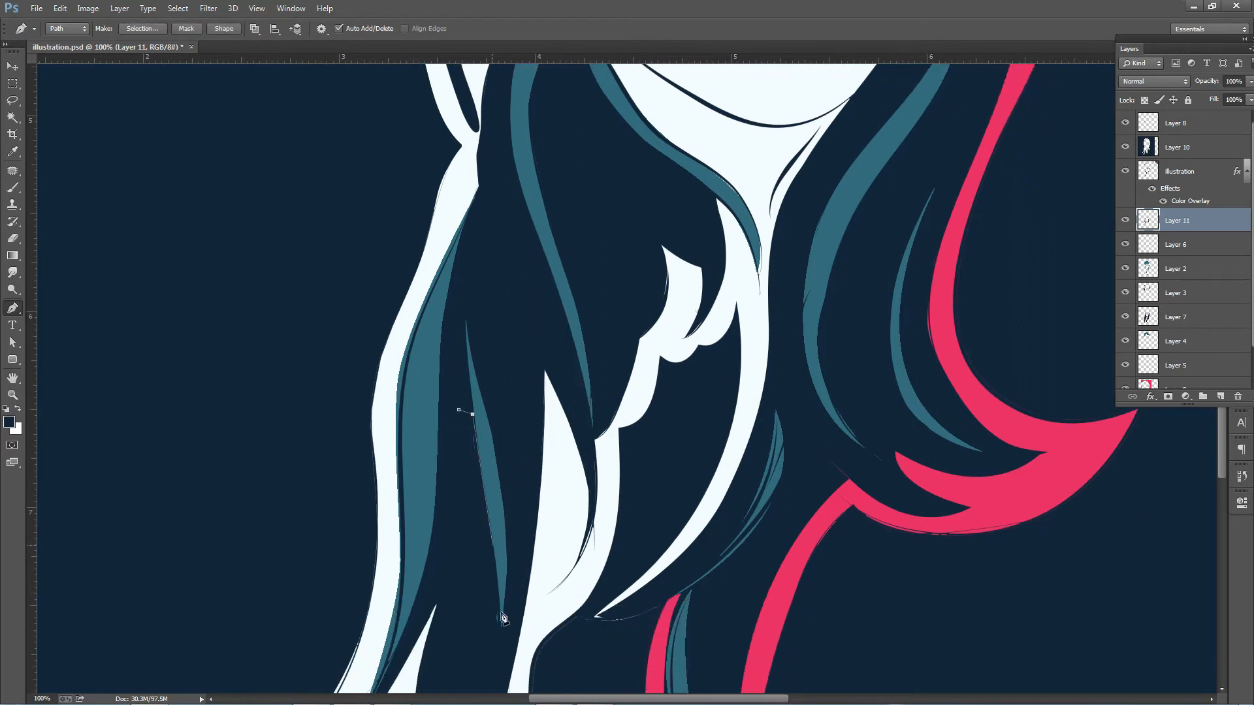
click(495, 650)
click(458, 495)
click(10, 68)
key(ctrl+d)
scroll(662, 572, down, 4)
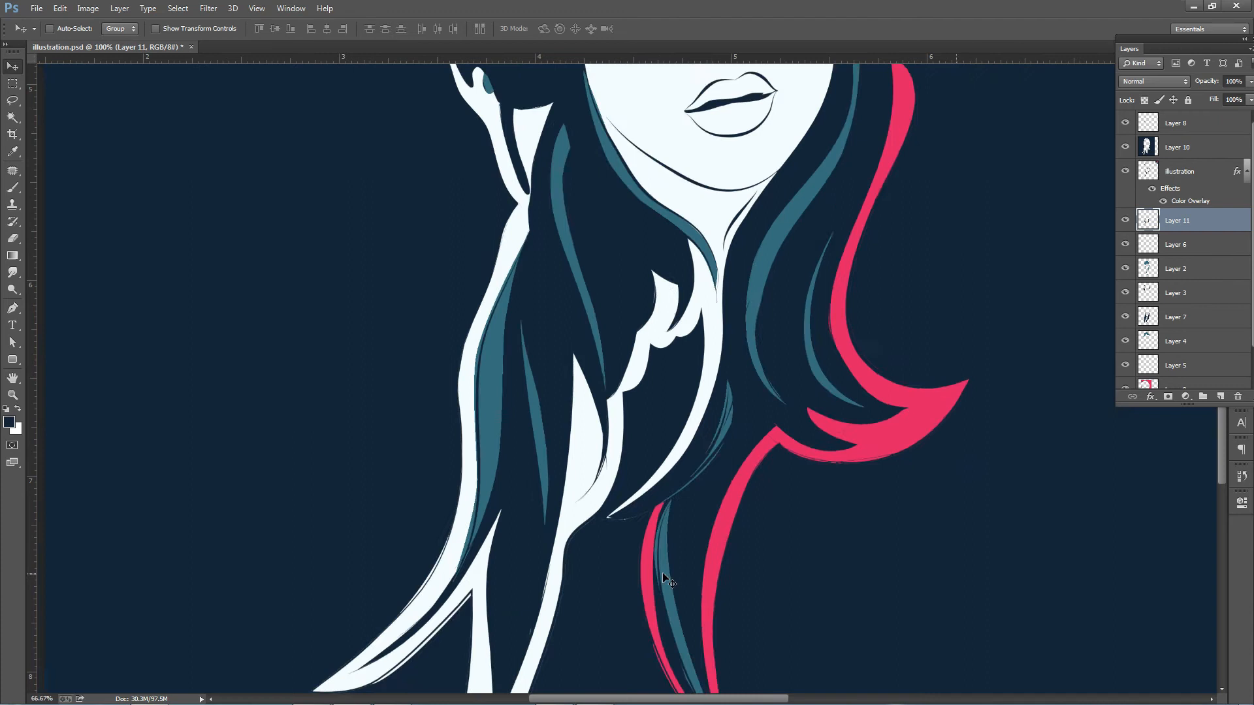
Add a new layer above the hair touch-ups and set the foreground color to the hat's teal for lasso shading
scroll(720, 374, up, 3)
scroll(726, 382, up, 2)
click(9, 422)
click(547, 327)
key(Return)
click(13, 100)
scroll(692, 370, up, 2)
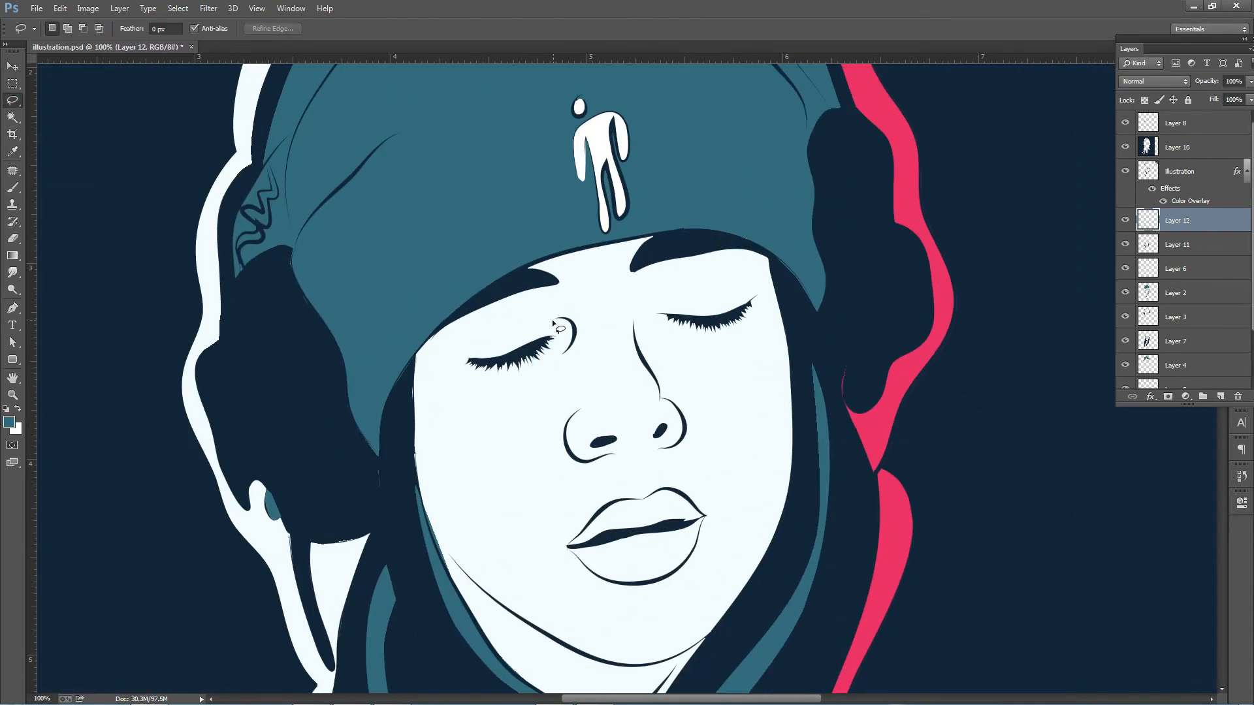
Lasso shadow shapes around the nostrils and the left eye's inner corner, filling them with teal
mouse_move(611, 455)
mouse_down()
mouse_move(662, 450)
mouse_move(664, 400)
mouse_up()
key(alt+BackSpace)
key(ctrl+d)
key(alt+BackSpace)
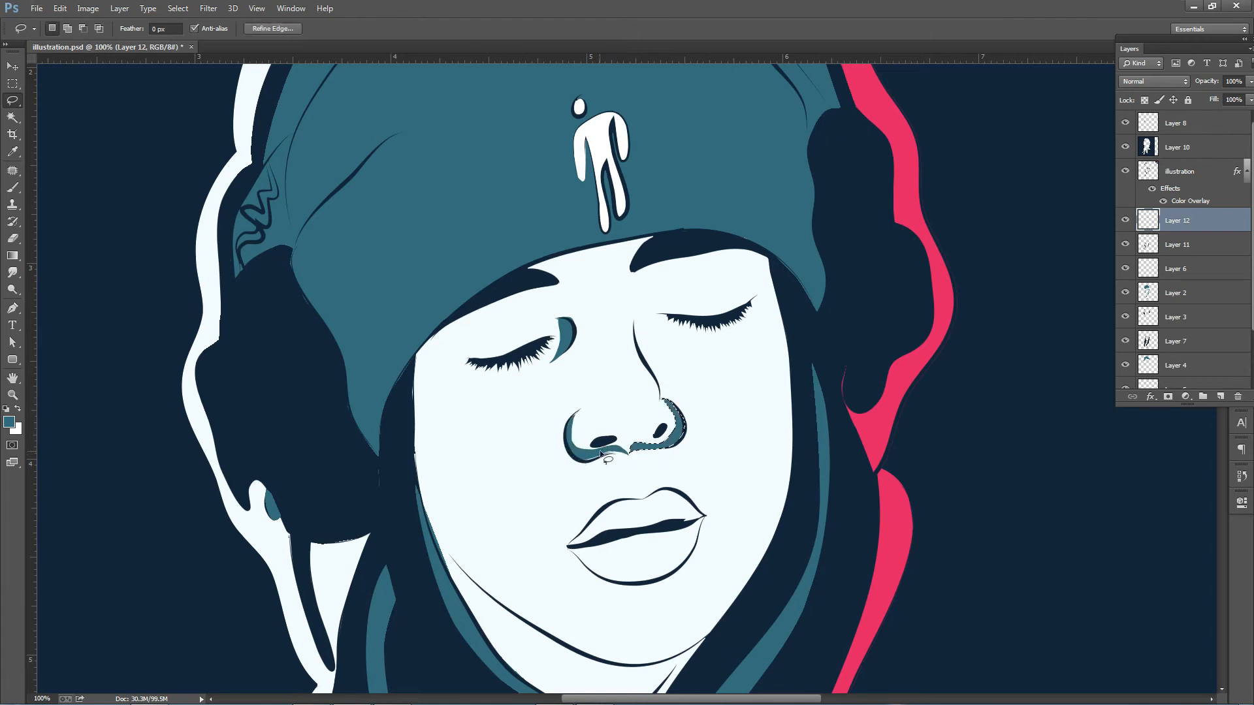
key(ctrl+d)
Lasso a shadow down the right side of the nose bridge, fill it with teal, and deselect
scroll(666, 366, down, 2)
scroll(659, 366, up, 1)
drag(642, 282, 661, 351)
drag(620, 286, 622, 285)
key(alt+BackSpace)
key(ctrl+d)
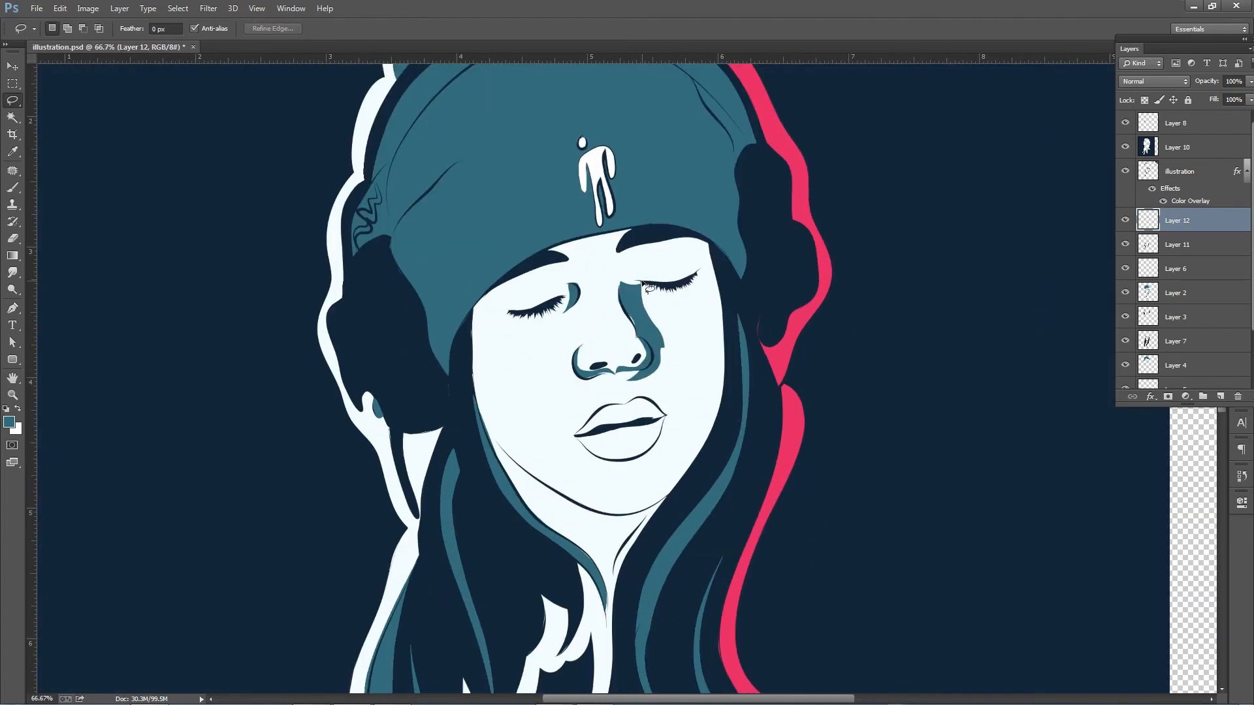
Lasso shadow shapes between the eyebrows and closed lids of both eyes and fill them with teal
mouse_move(700, 269)
mouse_down()
mouse_move(509, 312)
mouse_move(577, 296)
mouse_up()
key(alt+BackSpace)
key(ctrl+d)
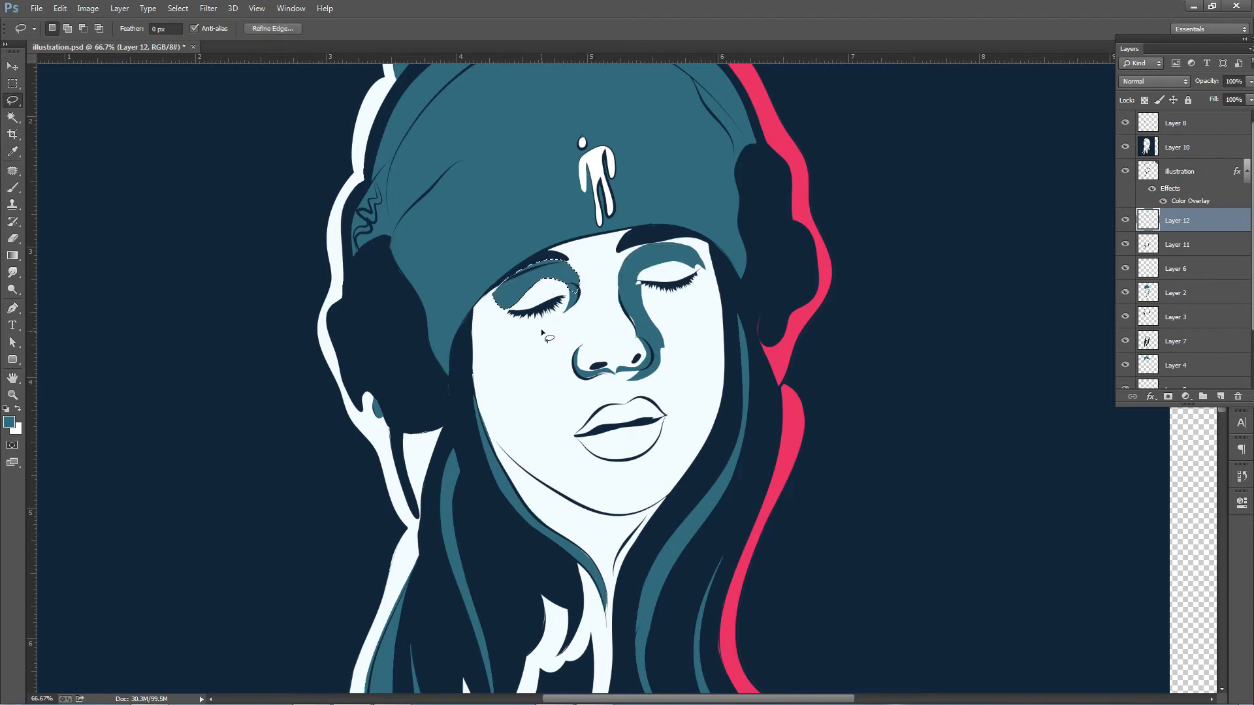
Lasso shadow shapes on the upper lip and along the underside of the lower lip, filling them with teal
drag(631, 426, 577, 434)
key(alt+BackSpace)
key(ctrl+d)
mouse_move(582, 434)
mouse_down()
mouse_move(653, 434)
mouse_move(602, 461)
mouse_up()
key(alt+BackSpace)
key(ctrl+d)
drag(614, 461, 626, 461)
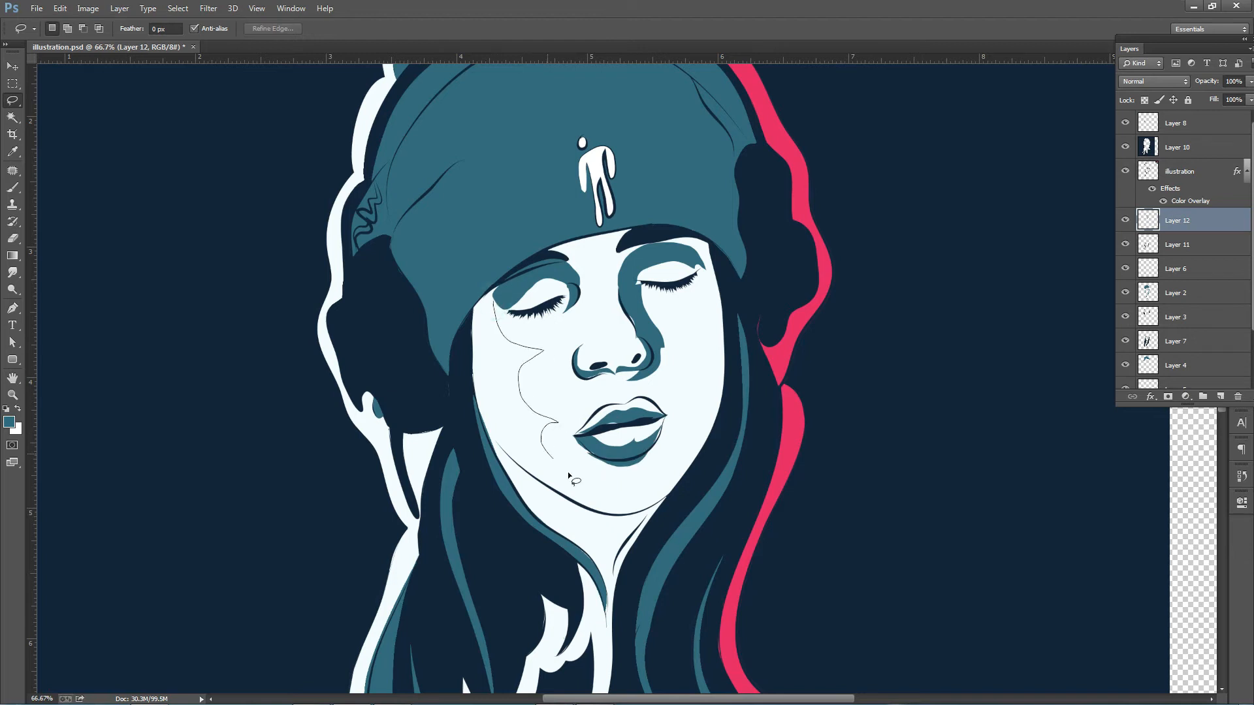
Lasso shadows over the left cheek, jaw and neck and in the groove below the nose, filling them with teal
drag(499, 285, 497, 287)
key(alt+BackSpace)
key(ctrl+d)
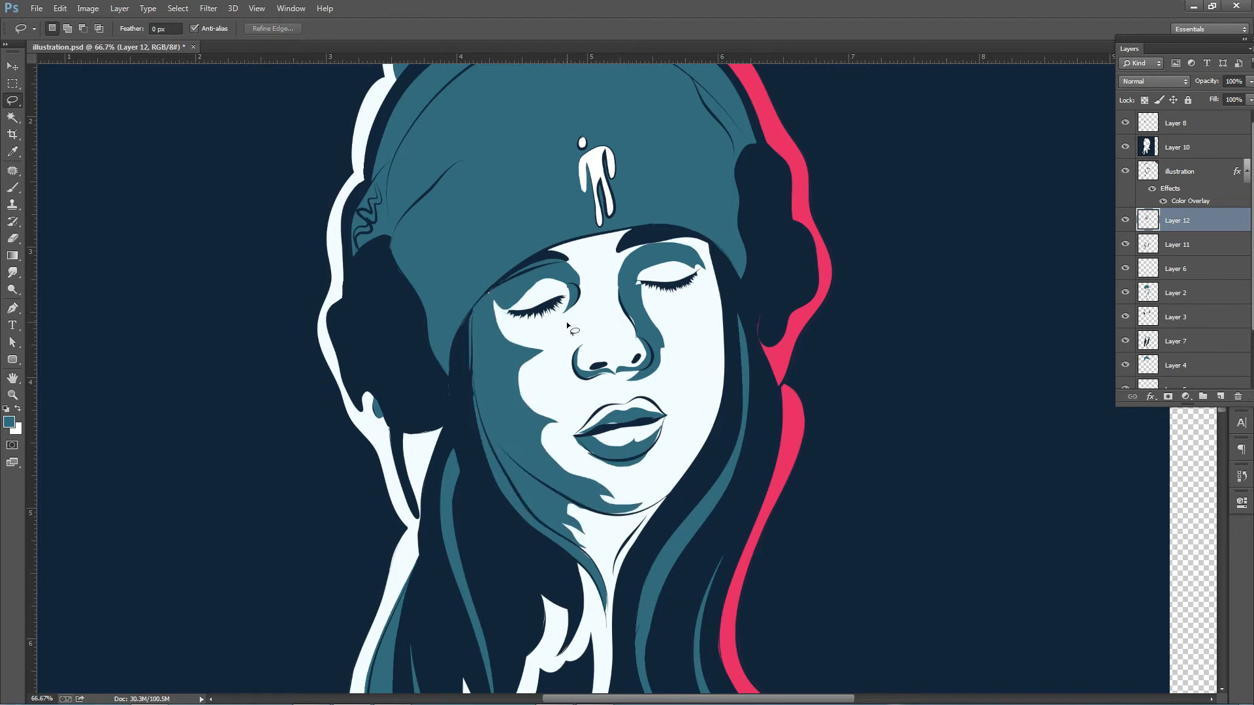
key(alt+BackSpace)
key(ctrl+d)
Add a new layer above the face shadows and sample the pale white tone as the fill colour
key(ctrl+minus)
key(ctrl+minus)
key(ctrl+minus)
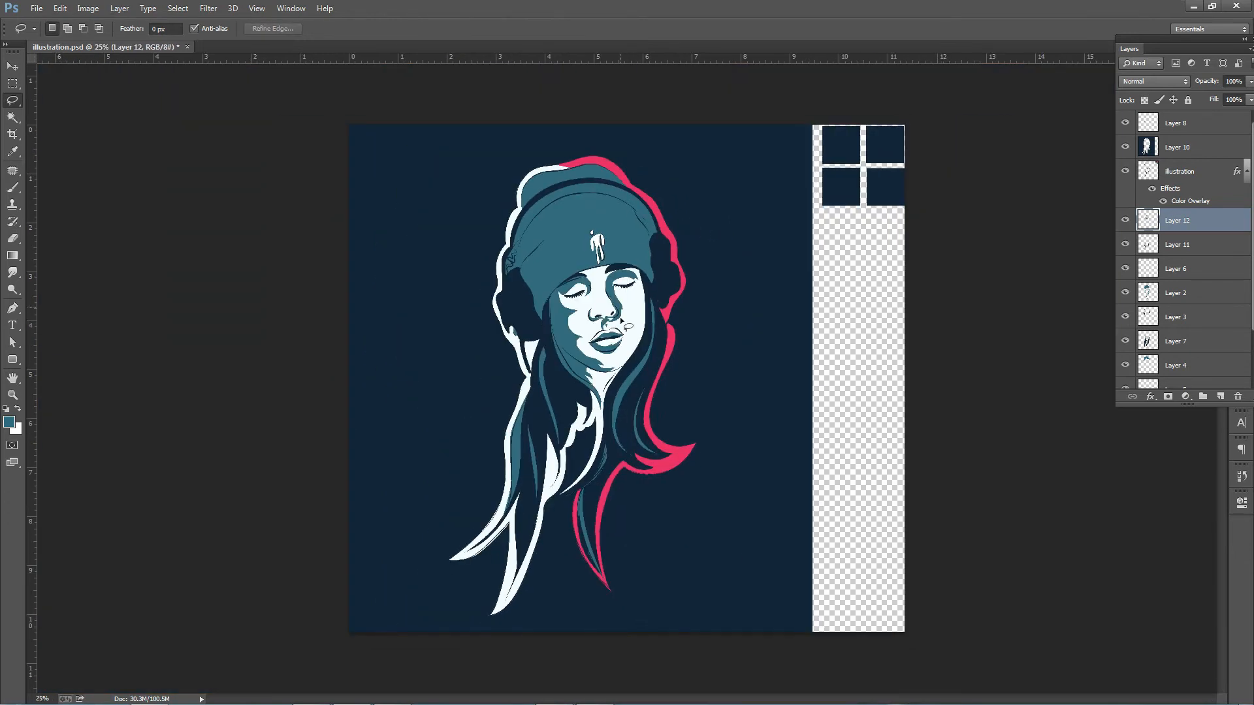
key(ctrl+plus)
key(ctrl+plus)
key(ctrl+minus)
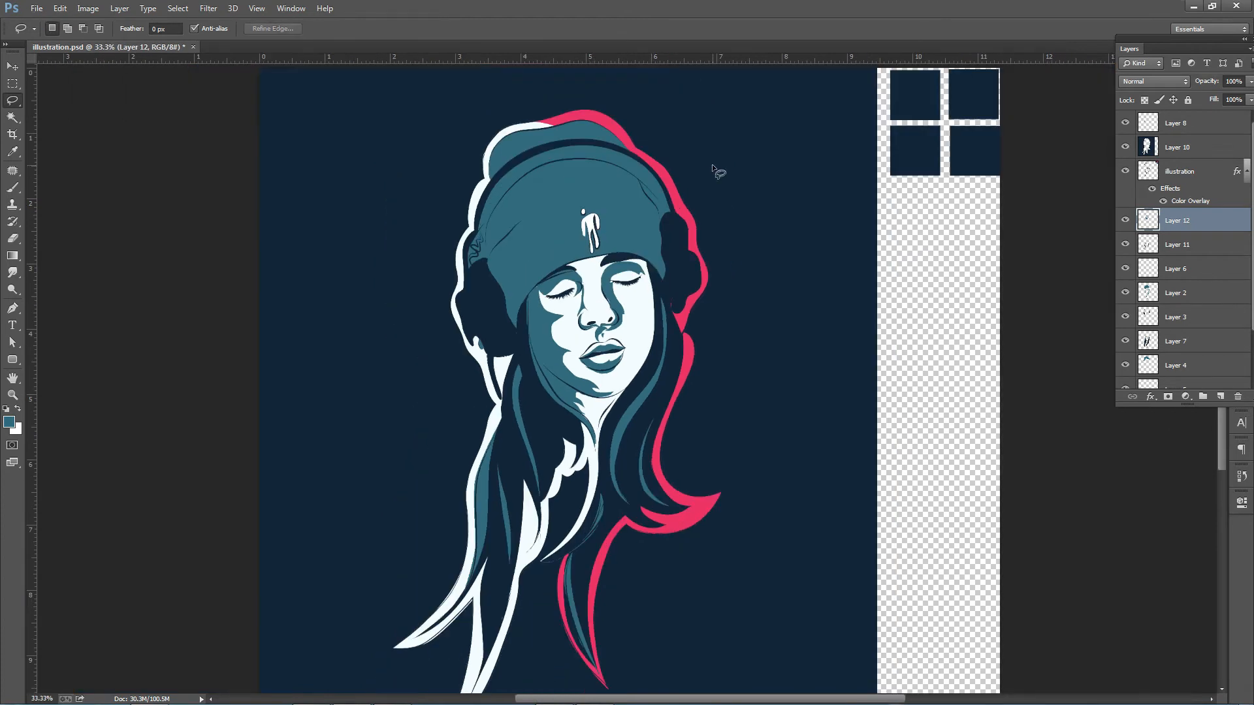
click(1222, 399)
click(13, 151)
key(ctrl+plus)
key(l)
ctrl+click(547, 178)
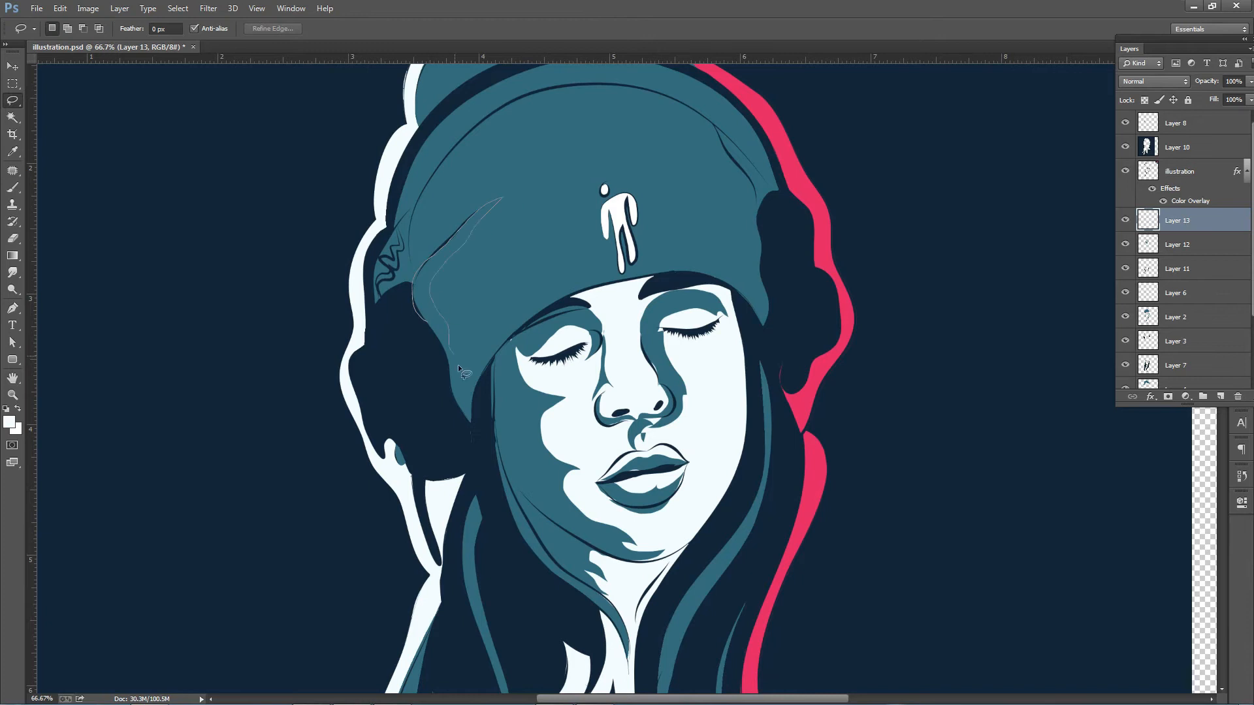
Lasso highlights along the beanie's left crease and upper edge and fill them with the pale tone
drag(457, 366, 483, 194)
key(alt+BackSpace)
key(ctrl+d)
drag(565, 98, 421, 282)
key(alt+BackSpace)
key(ctrl+d)
Lasso a highlight strip along the beanie's lower brim, fill it with the pale tone, and deselect
drag(459, 366, 620, 277)
drag(484, 372, 460, 367)
key(alt+BackSpace)
key(ctrl+d)
key(ctrl+minus)
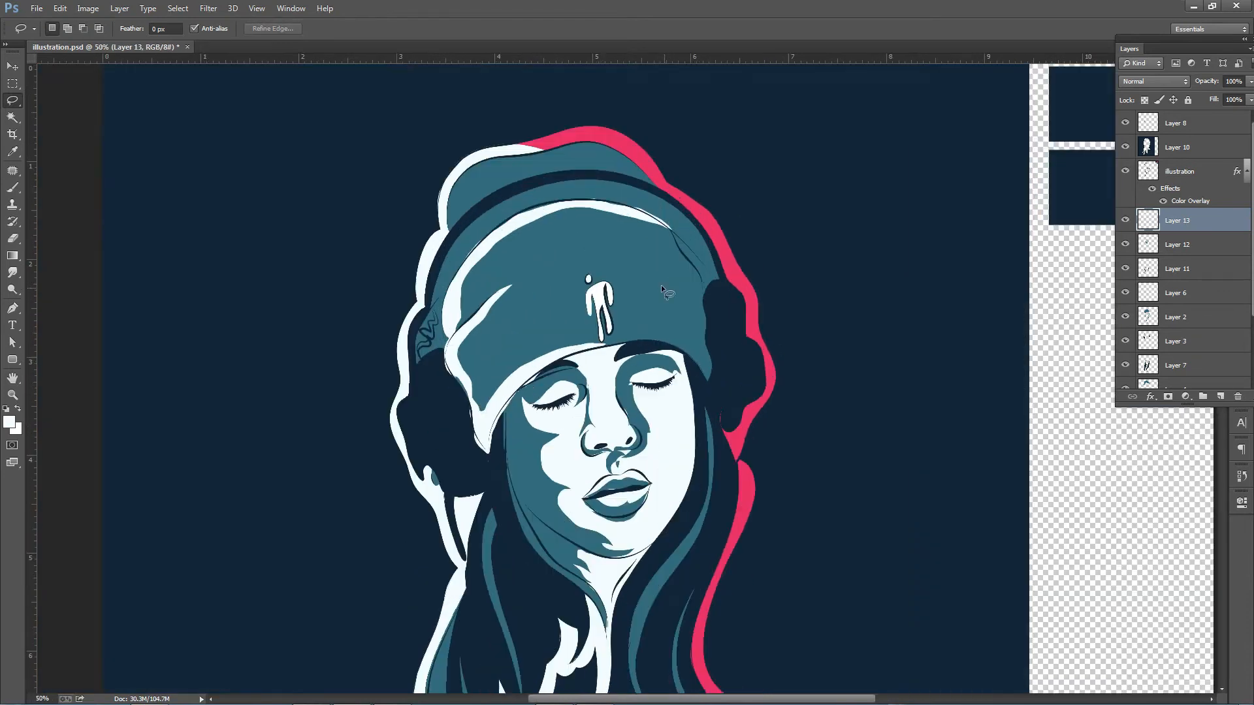
Lasso further highlights, starting at the beanie's right crease, and fill them with the pale tone
drag(673, 243, 695, 294)
key(alt+BackSpace)
key(ctrl+d)
scroll(617, 364, down, 2)
scroll(595, 309, up, 3)
drag(371, 209, 376, 210)
key(alt+BackSpace)
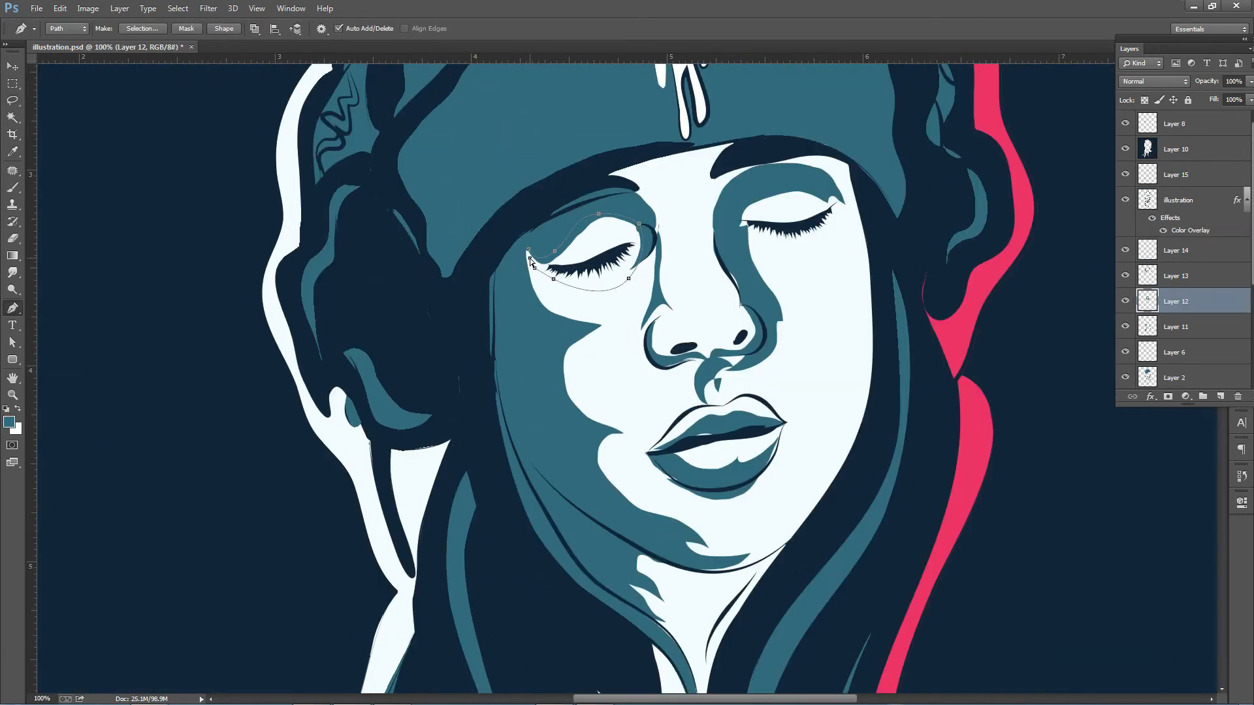
Trace a smooth Pen path along the jagged left cheek shadow on Layer 12 and delete the teal inside it
click(526, 248)
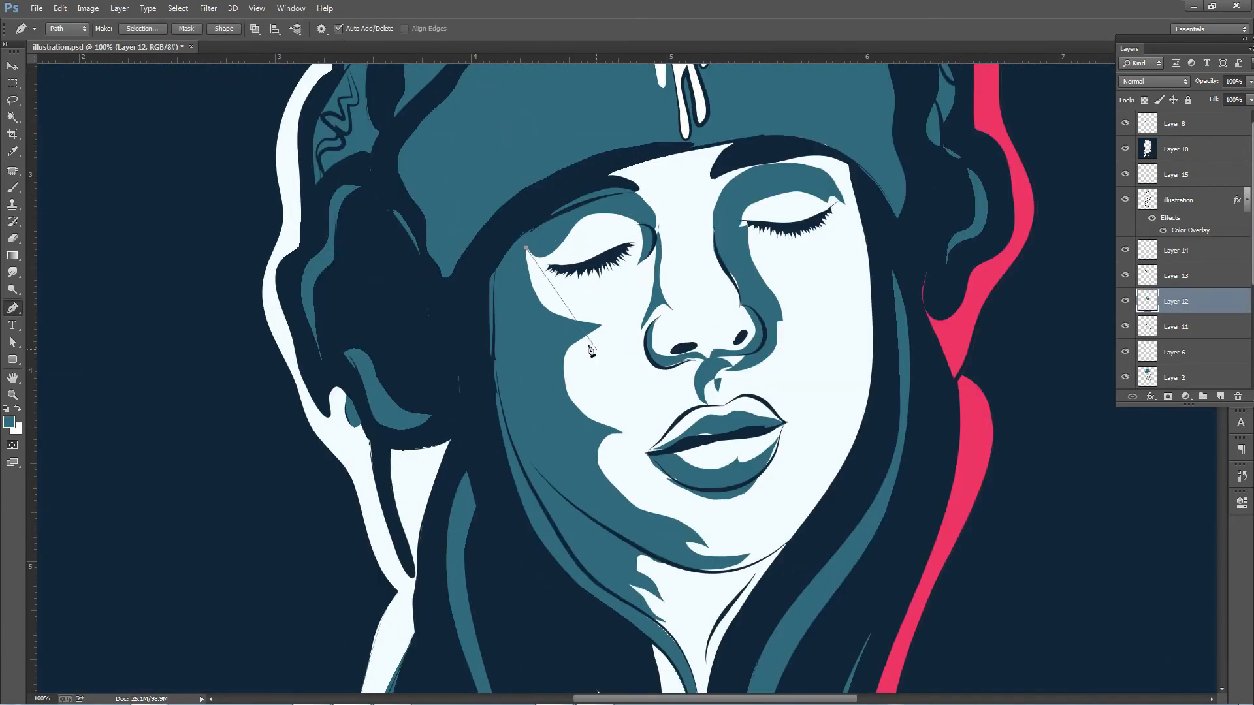
drag(682, 532, 701, 543)
click(696, 513)
click(618, 298)
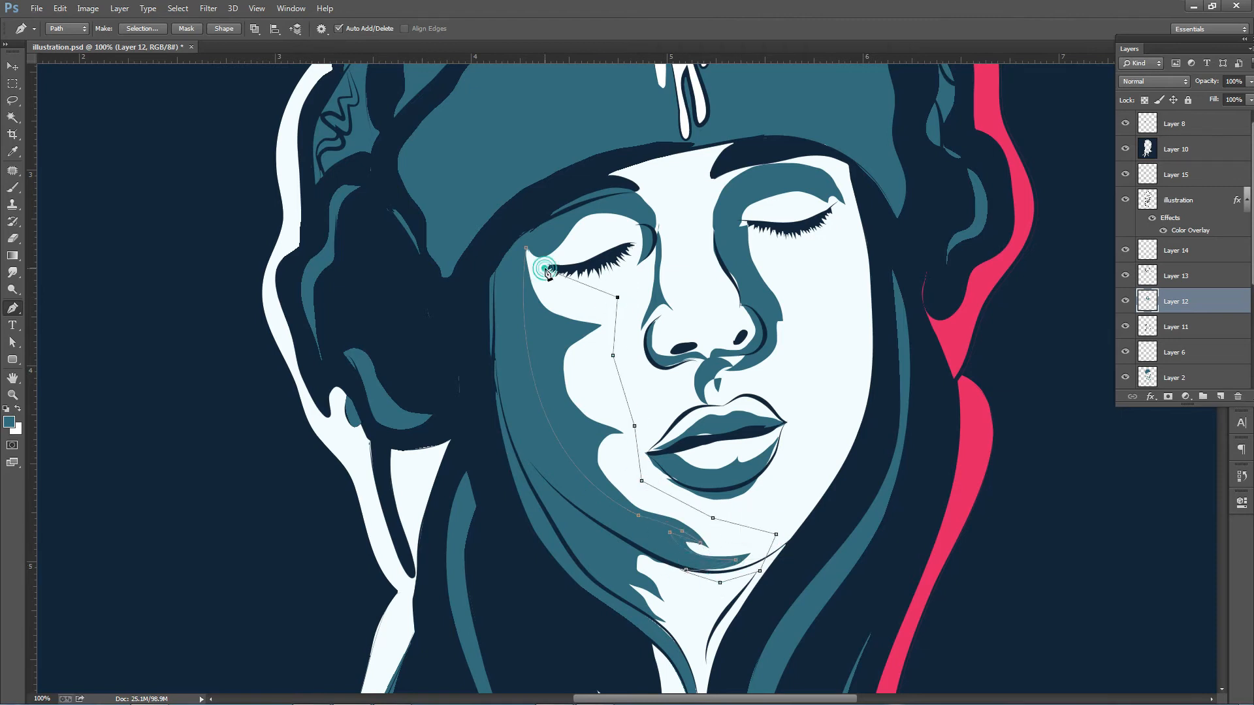
key(ctrl+Return)
key(Delete)
Smooth the upper edge of the jaw shadow by deleting the excess teal inside a Pen path, then deselect
scroll(627, 379, down, 2)
scroll(637, 389, up, 2)
click(540, 389)
drag(673, 460, 783, 478)
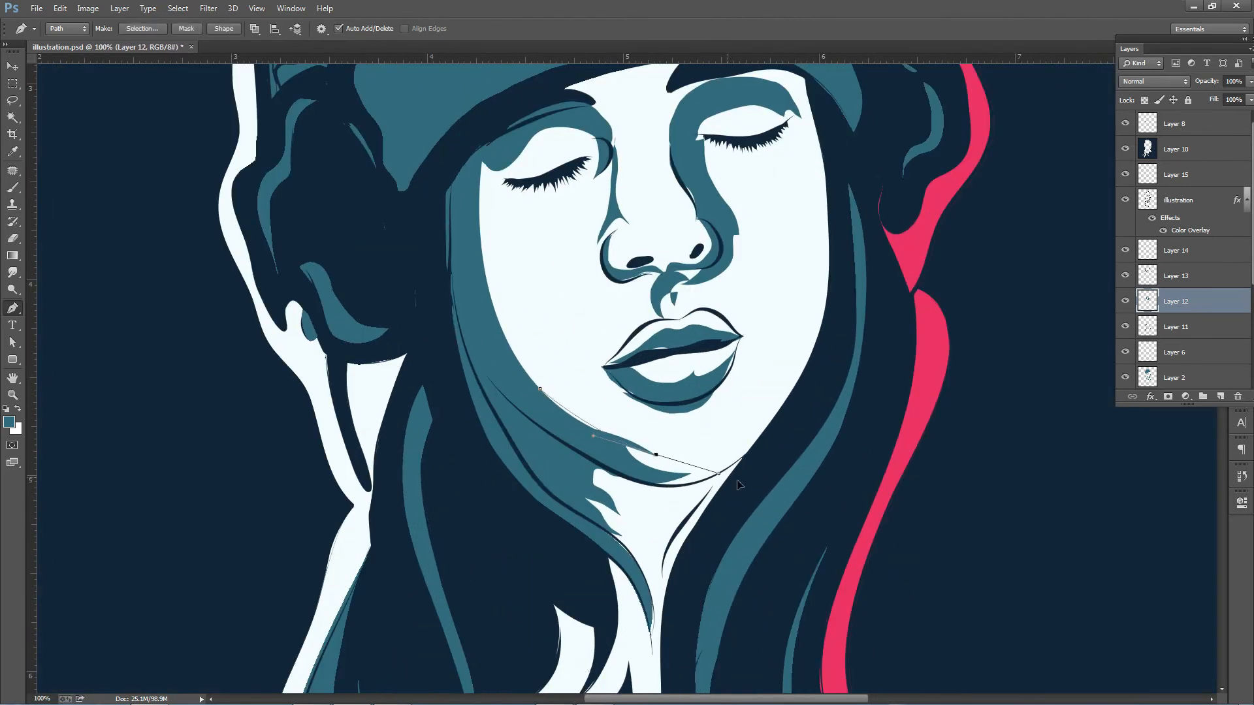
click(689, 474)
key(ctrl+Return)
key(Delete)
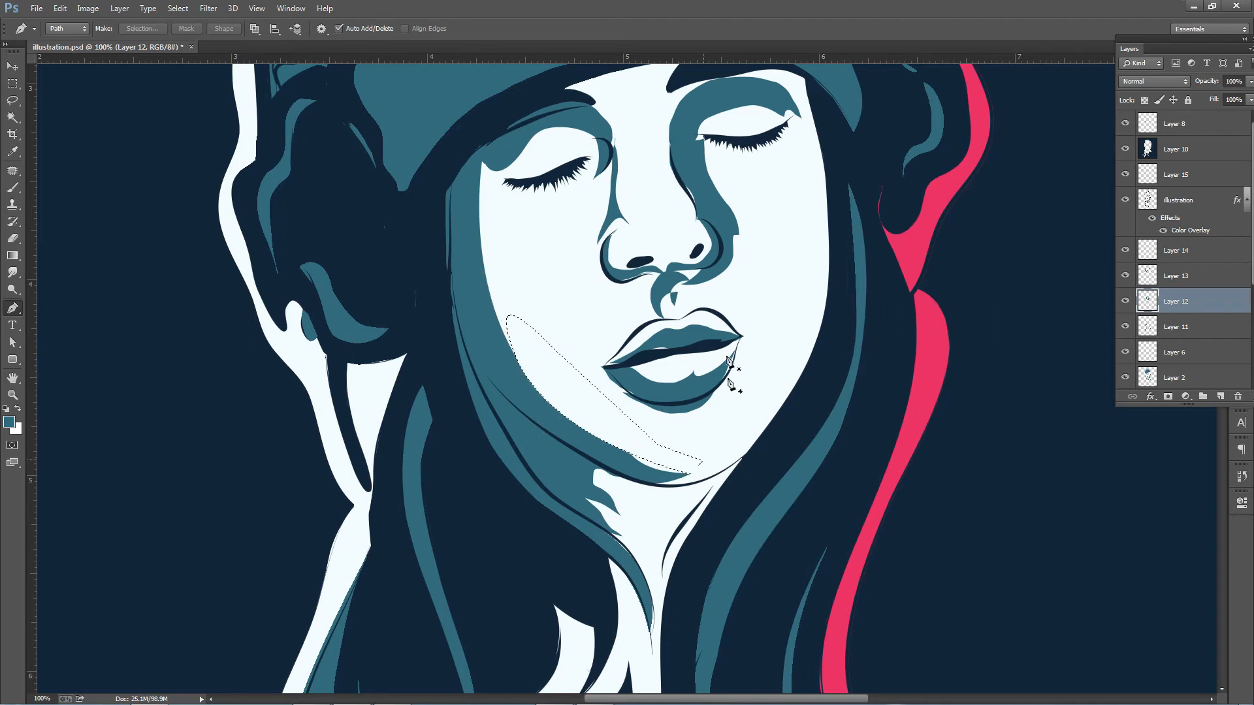
key(ctrl+d)
Outline the ragged edge of the neck shadow below the jaw with the Pen tool and delete the excess teal
scroll(612, 357, down, 2)
scroll(616, 376, up, 2)
click(623, 459)
click(588, 441)
drag(578, 457, 585, 465)
click(604, 484)
click(567, 462)
drag(598, 510, 614, 521)
click(647, 492)
key(ctrl+Return)
key(Delete)
key(ctrl+d)
Select a narrow strip along the left side of the neck with a Pen path and fill it with teal
click(602, 512)
click(584, 503)
key(ctrl+Return)
key(i)
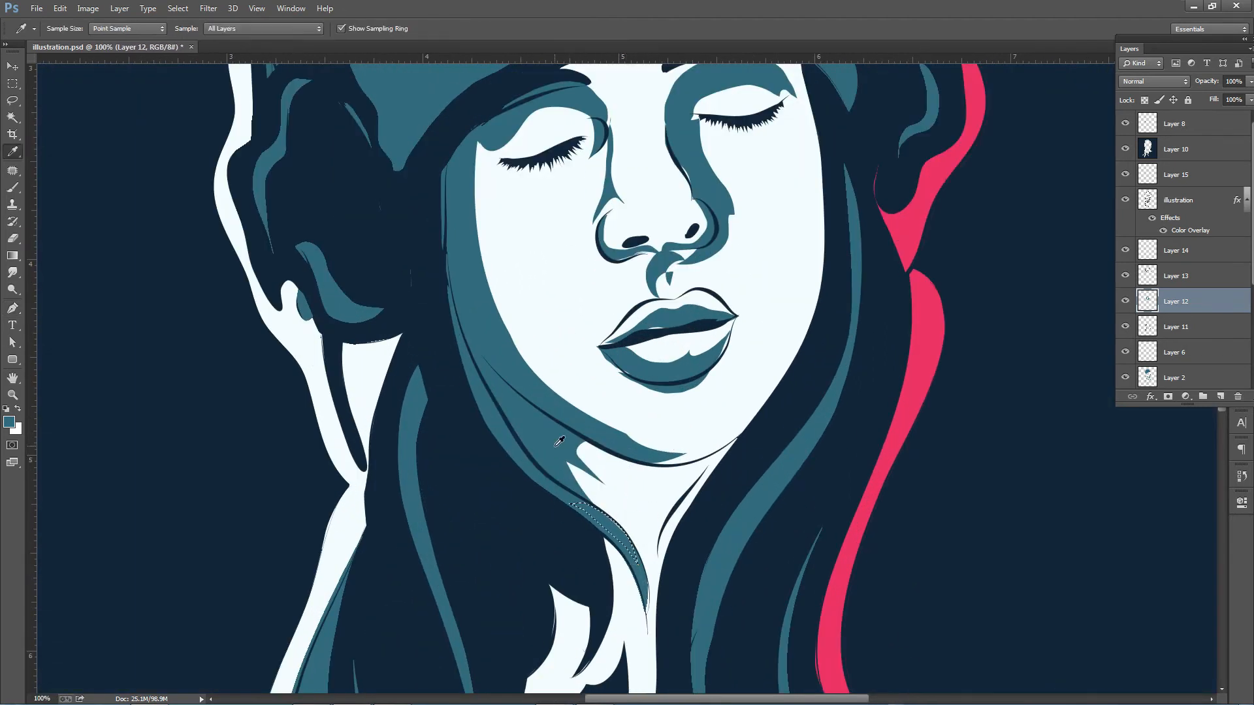
key(alt+BackSpace)
key(ctrl+d)
Trim the shadow down the left side of the nose bridge by deleting the area inside a Pen path
scroll(575, 366, up, 2)
key(p)
click(608, 209)
scroll(610, 218, up, 1)
click(610, 265)
drag(642, 360, 671, 384)
click(607, 200)
key(ctrl+Return)
key(ctrl+Return)
key(Delete)
key(ctrl+d)
Trace the inner contour of the nose tip and nostrils with the Pen tool and delete the teal inside it
scroll(599, 384, down, 1)
click(602, 340)
mouse_move(592, 398)
mouse_down()
mouse_move(599, 415)
mouse_move(654, 421)
mouse_up()
click(689, 414)
click(710, 420)
drag(727, 407, 742, 408)
click(726, 299)
click(603, 340)
key(ctrl+Return)
key(Delete)
key(ctrl+d)
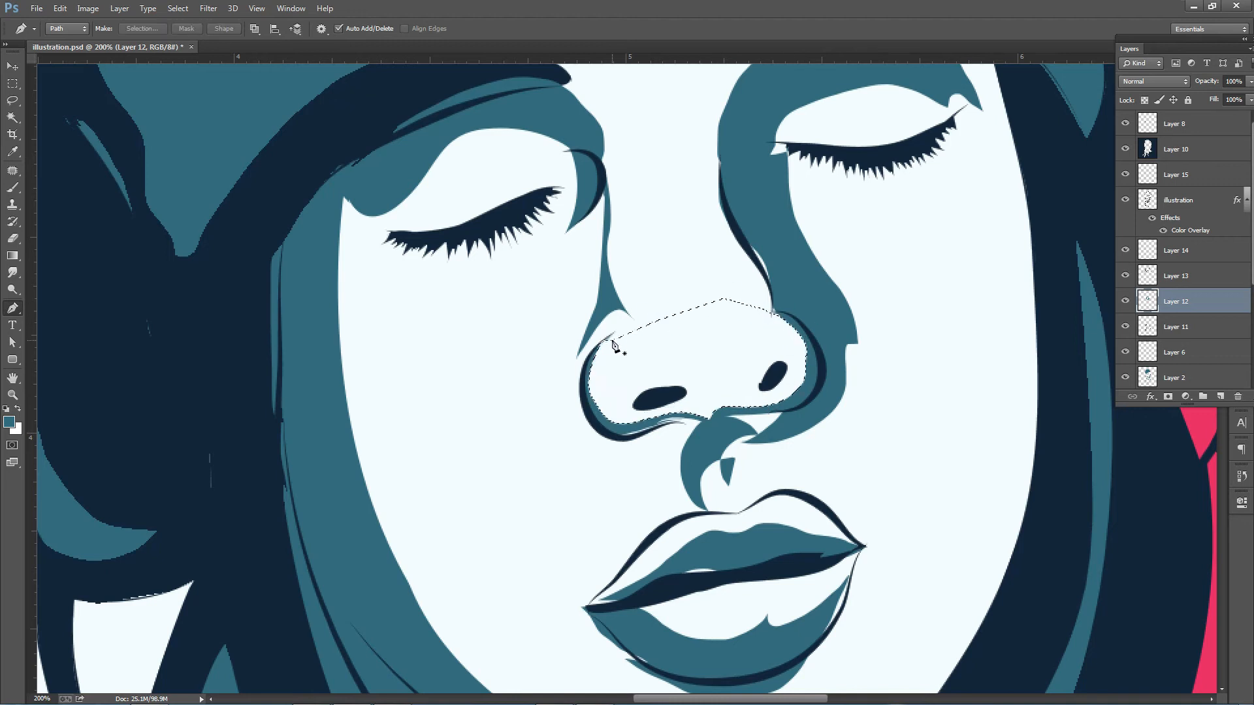
Clean up the shadow from the right eye's inner corner to the nostril by deleting excess teal inside Pen paths
scroll(853, 358, down, 1)
key(ctrl+minus)
click(703, 348)
drag(683, 293, 680, 279)
key(ctrl+Return)
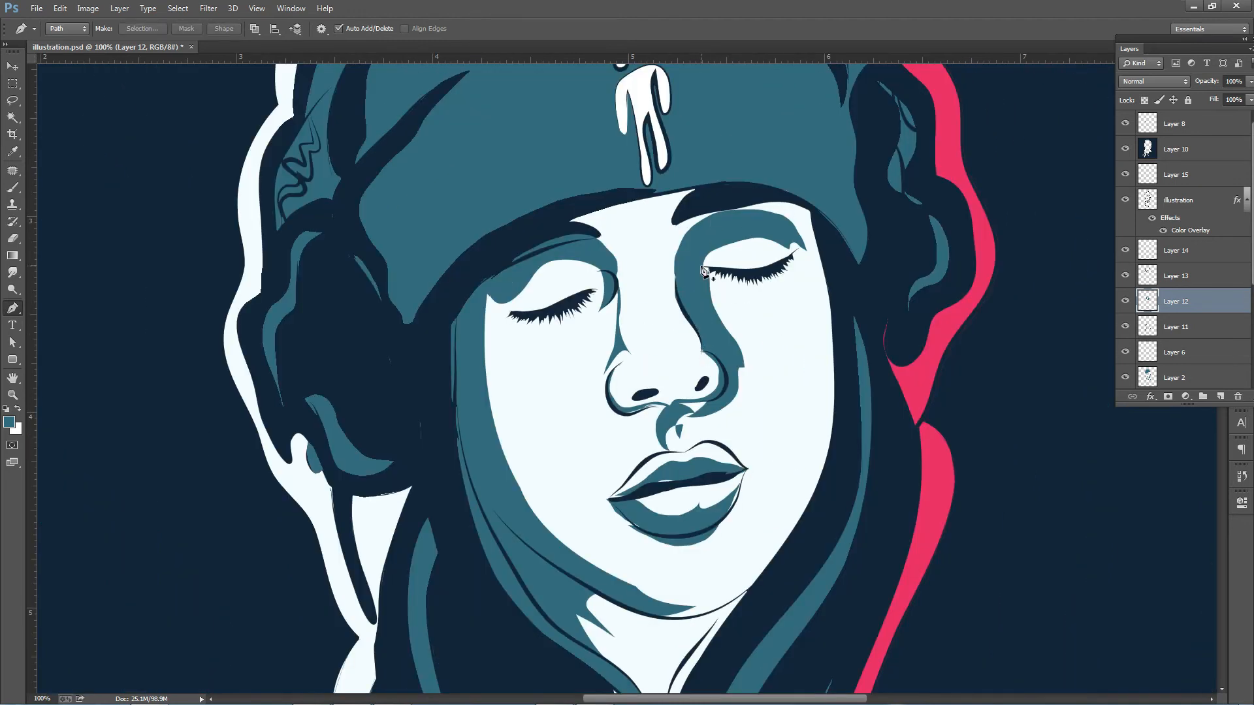
drag(690, 416, 638, 424)
alt+click(690, 417)
click(753, 439)
click(780, 361)
click(699, 267)
key(ctrl+Return)
key(Delete)
key(ctrl+d)
Smooth the lower edge of the shadow above the right closed eyelid by deleting teal inside a Pen path
click(700, 267)
drag(805, 249, 892, 293)
key(ctrl+Return)
key(Delete)
key(ctrl+d)
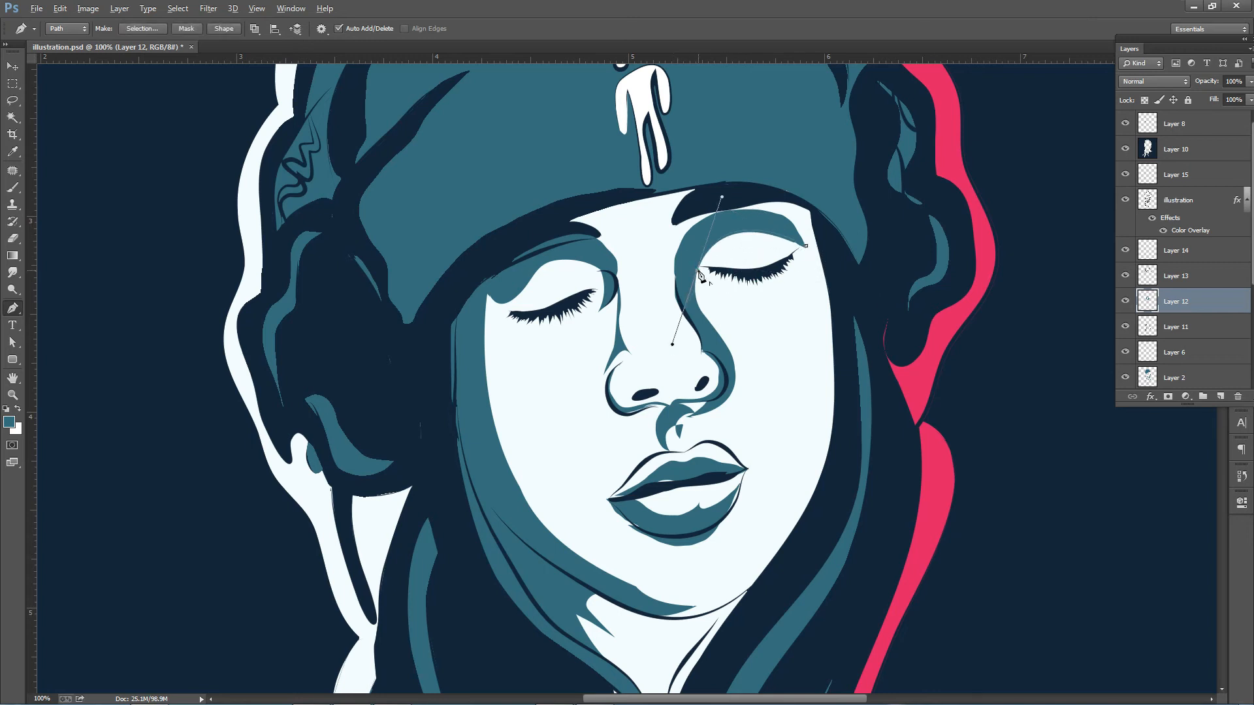
Thin the right eye's shadow along its upper edge and beside the nose bridge by deleting teal inside Pen paths
drag(674, 273, 613, 385)
click(804, 243)
key(ctrl+Return)
key(Delete)
key(ctrl+d)
click(675, 288)
click(653, 299)
key(ctrl+Return)
key(Delete)
key(ctrl+d)
Trim the upper edge of the shadow above the left eye by deleting the teal inside a Pen path
drag(667, 233, 557, 235)
click(613, 275)
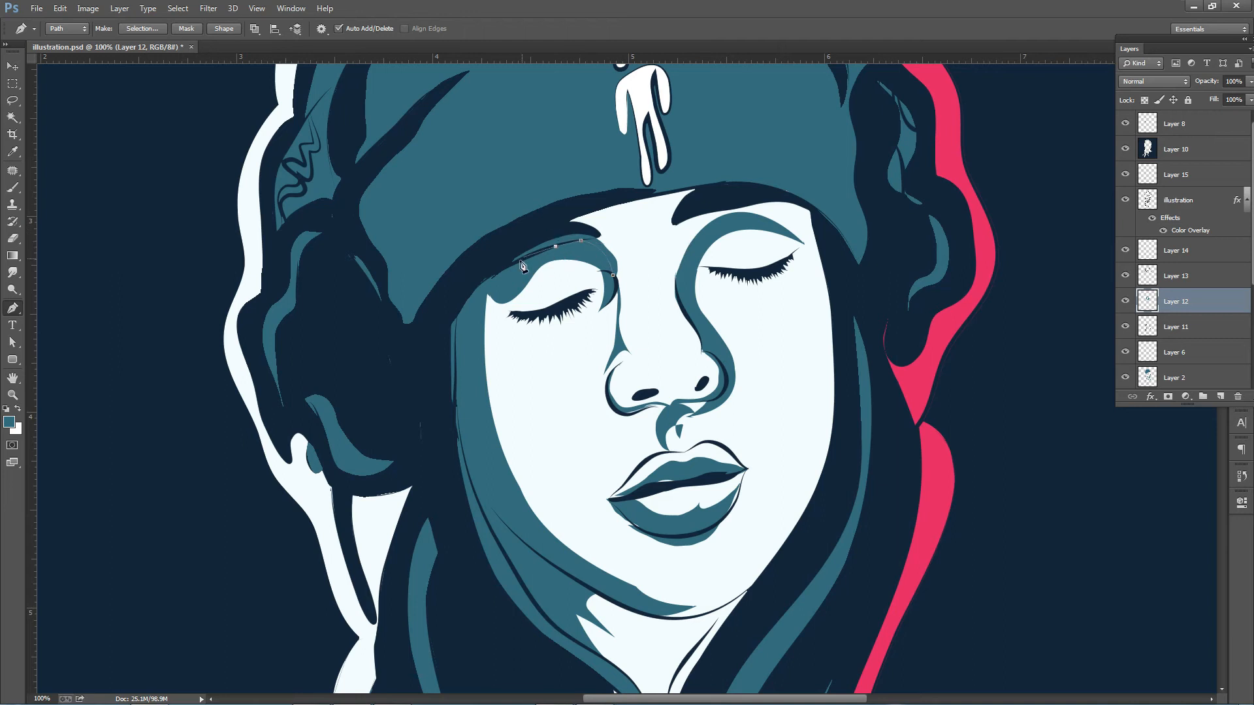
key(ctrl+Return)
key(Delete)
key(ctrl+d)
Outline the excess teal near the left corner of the lower lip with the Pen tool and delete it
scroll(698, 628, up, 2)
click(497, 375)
click(518, 372)
click(536, 388)
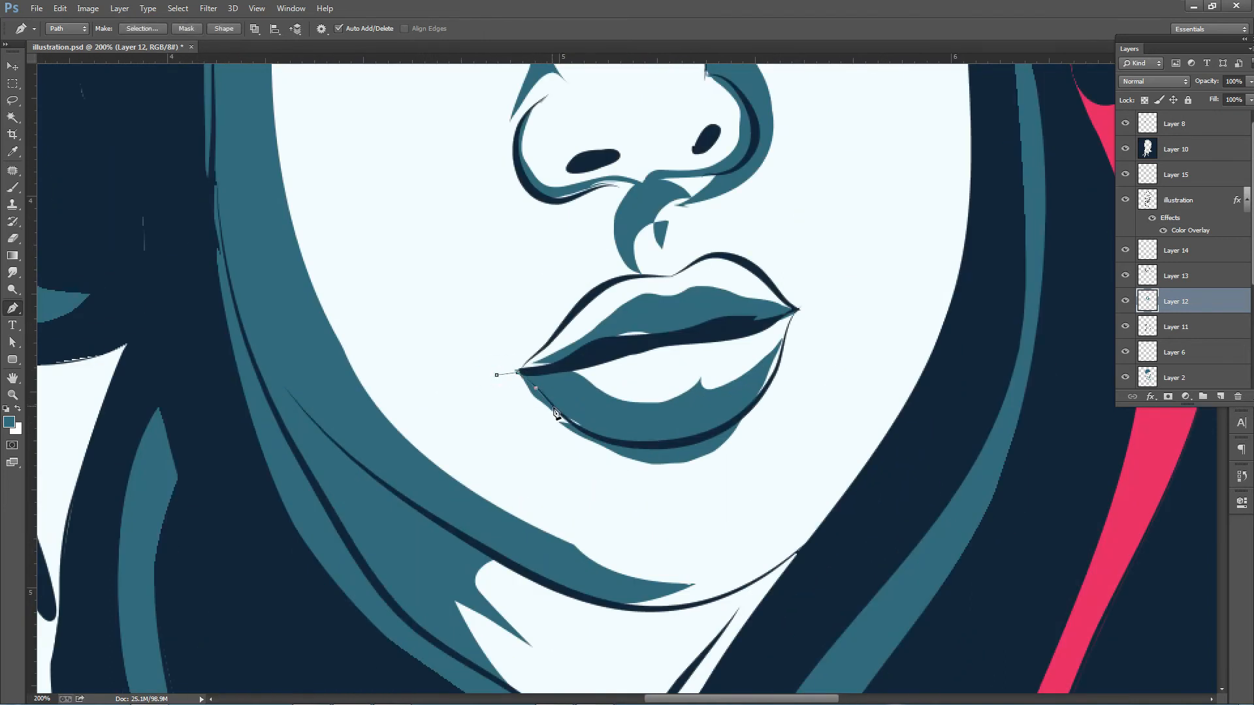
key(ctrl+Return)
key(Delete)
key(ctrl+d)
Fill the small gaps in the lip shadows, including the one above the mouth line, with teal using Pen selections
key(ctrl+Return)
key(alt+BackSpace)
key(ctrl+d)
drag(635, 335, 585, 353)
click(680, 322)
key(ctrl+Return)
key(alt+BackSpace)
key(ctrl+d)
Delete the remaining teal spilling outside the lower lip's left outline using a Pen selection
click(509, 364)
click(521, 413)
click(534, 417)
key(ctrl+Return)
key(Delete)
key(ctrl+d)
Reshape the top edge of the upper lip's shadow by deleting the teal inside a closed Pen path
click(523, 370)
click(635, 308)
click(792, 312)
click(658, 266)
click(497, 377)
key(ctrl+Return)
key(Delete)
key(ctrl+d)
Select a small area of the upper lip's shadow with a Pen path, fill it with teal, and deselect
scroll(565, 330, up, 2)
click(574, 338)
click(633, 314)
key(ctrl+Return)
key(alt+BackSpace)
key(ctrl+d)
Trim the right edge of the teal philtrum shadow below the nose by deleting a curved Pen selection
scroll(618, 385, down, 3)
scroll(646, 392, up, 2)
click(666, 355)
drag(616, 429, 632, 512)
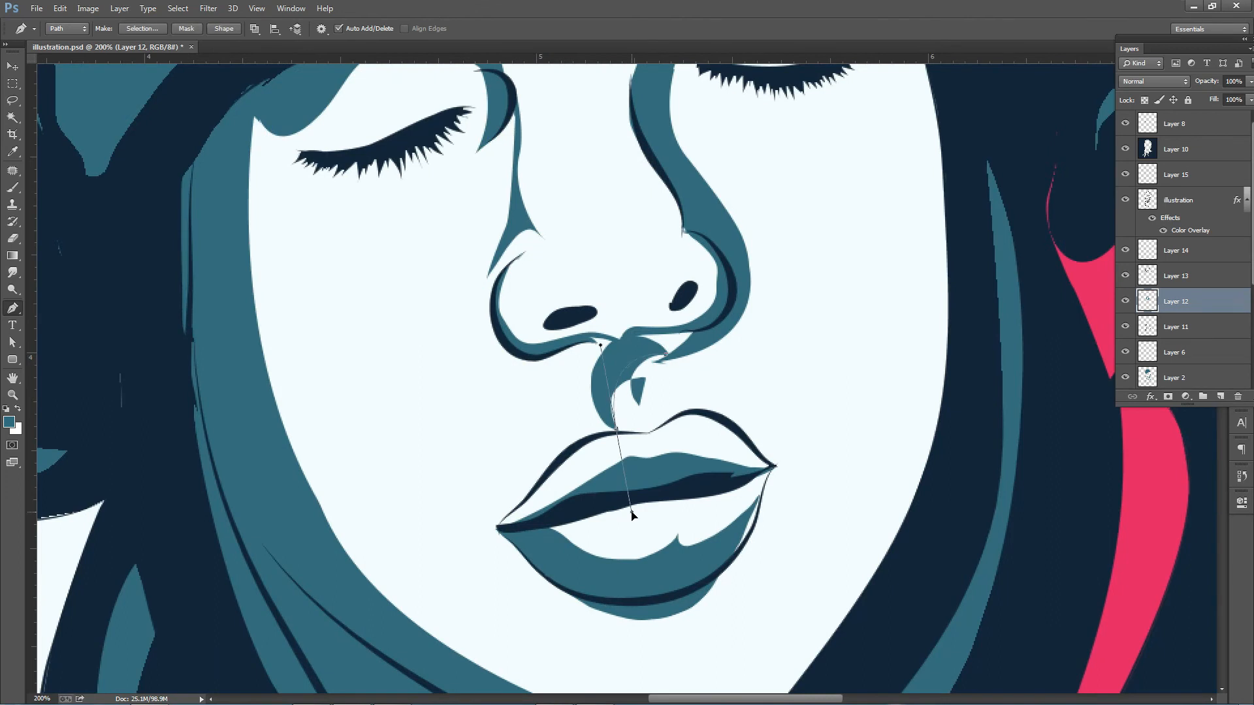
key(ctrl+Return)
key(Delete)
key(ctrl+d)
Smooth the left edge of the philtrum shadow by deleting the teal inside a closed Pen selection
alt+click(618, 429)
click(575, 373)
key(ctrl+Return)
key(Delete)
key(ctrl+d)
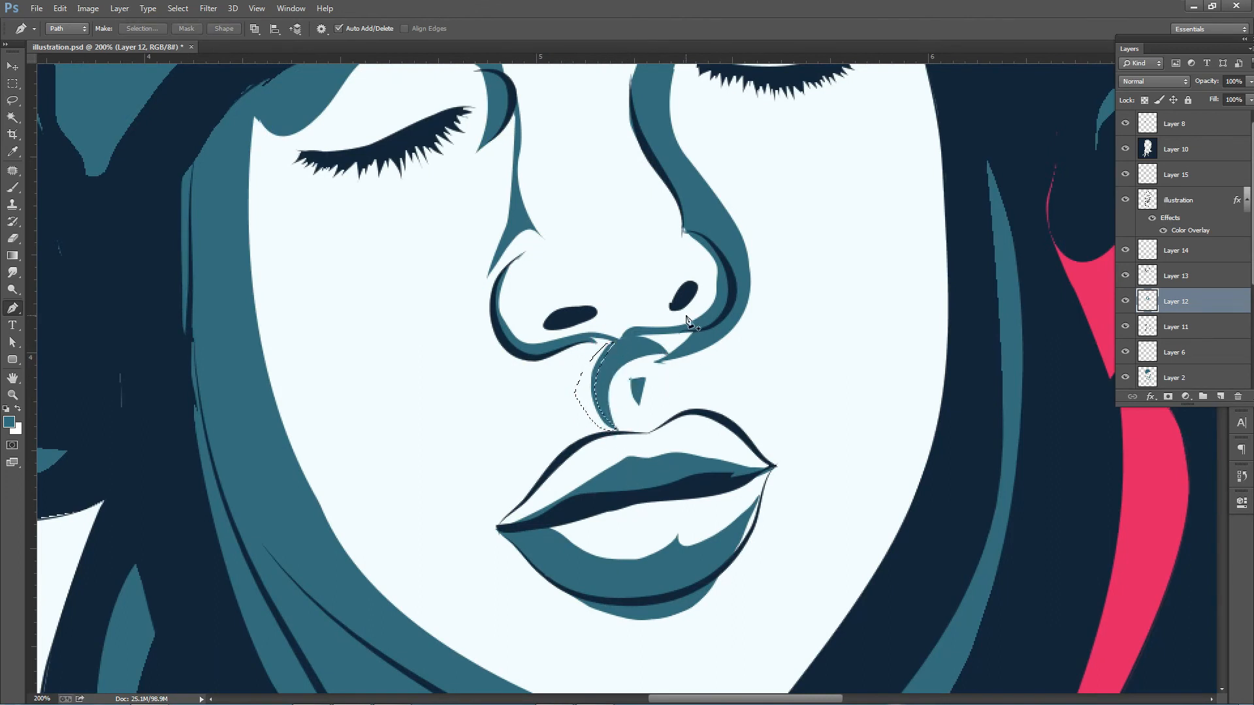
Fill the gap where the philtrum shadow meets the nose shadow with teal using a Pen selection, and deselect
scroll(639, 385, down, 3)
scroll(663, 378, up, 3)
click(602, 377)
click(621, 379)
click(649, 372)
click(587, 358)
key(ctrl+Return)
key(alt+BackSpace)
key(ctrl+d)
Smooth the shadow edge inside the right nostril's outline using a curved Pen selection
click(640, 261)
drag(648, 345, 589, 386)
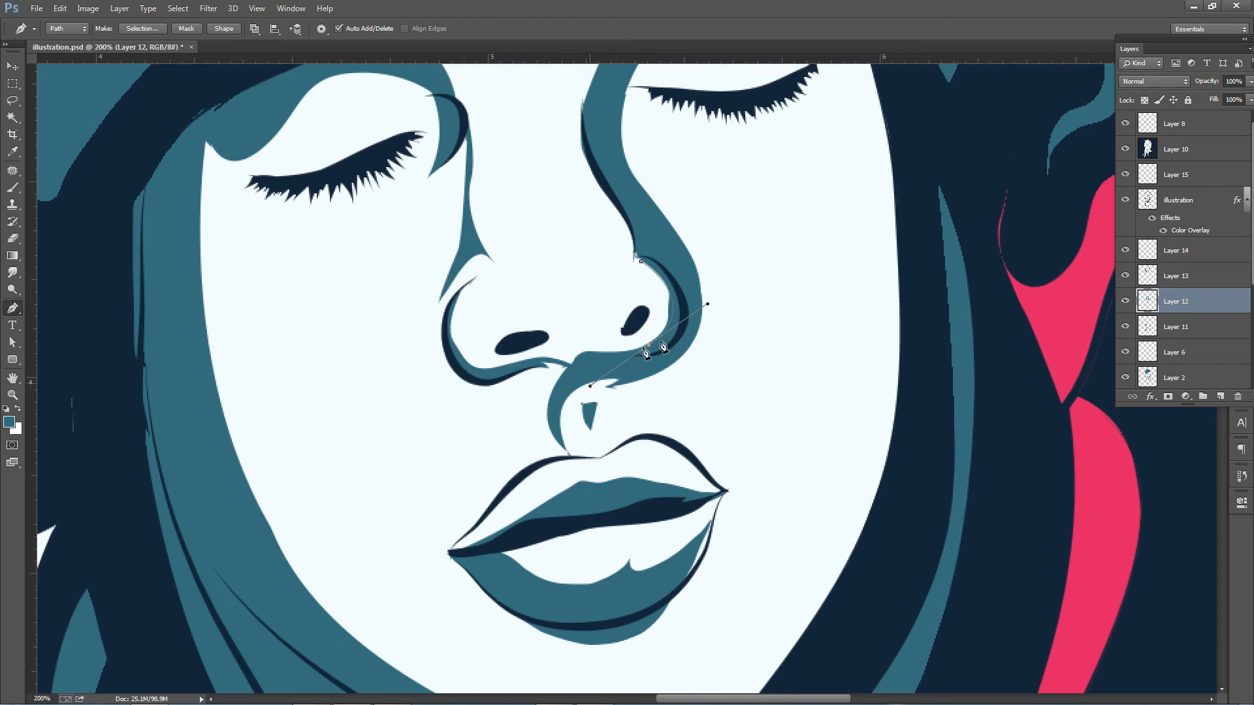
key(ctrl+Return)
Delete the excess teal on the underside of the nose and philtrum shadow with a Pen selection, leaving a slim curve
click(565, 448)
drag(580, 381, 612, 372)
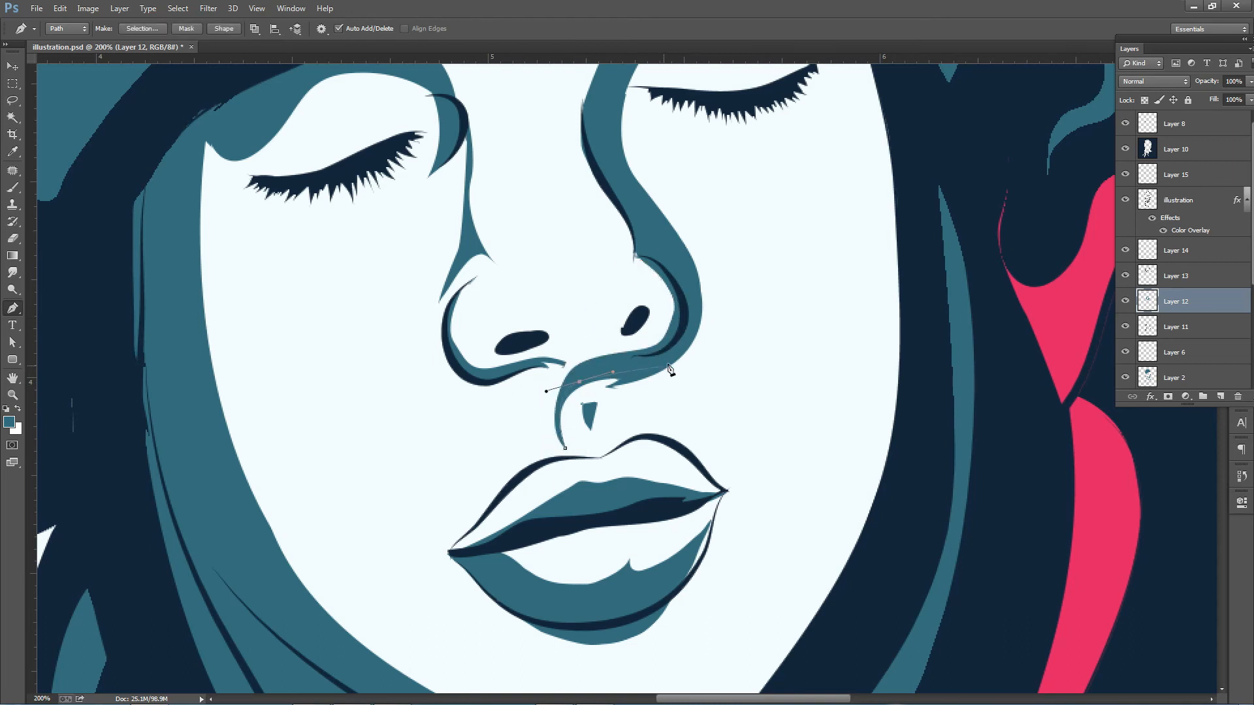
key(ctrl+Return)
key(Delete)
key(ctrl+d)
Slim the lower lip's shadow by deleting the teal along its upper edge inside a curved Pen selection
key(ctrl+minus)
key(ctrl+minus)
key(ctrl+minus)
drag(625, 441, 666, 429)
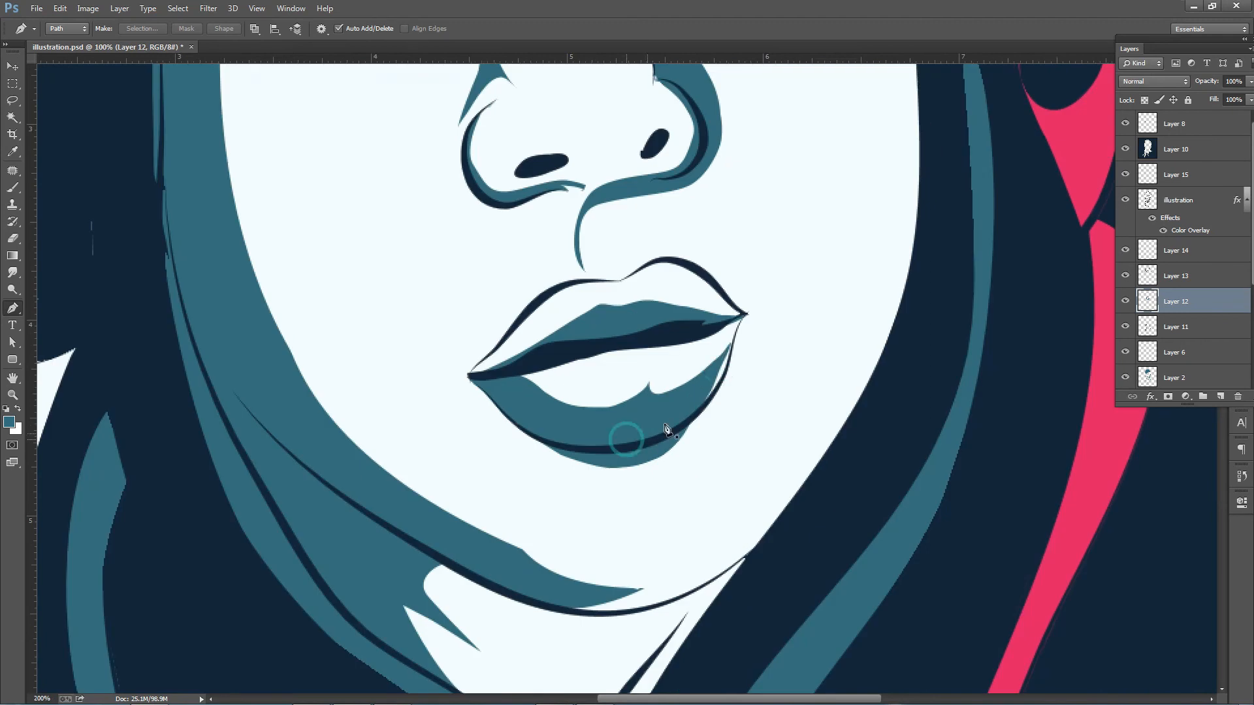
click(719, 363)
click(733, 341)
key(ctrl+Return)
drag(562, 421, 565, 424)
drag(621, 421, 637, 415)
click(647, 403)
click(641, 420)
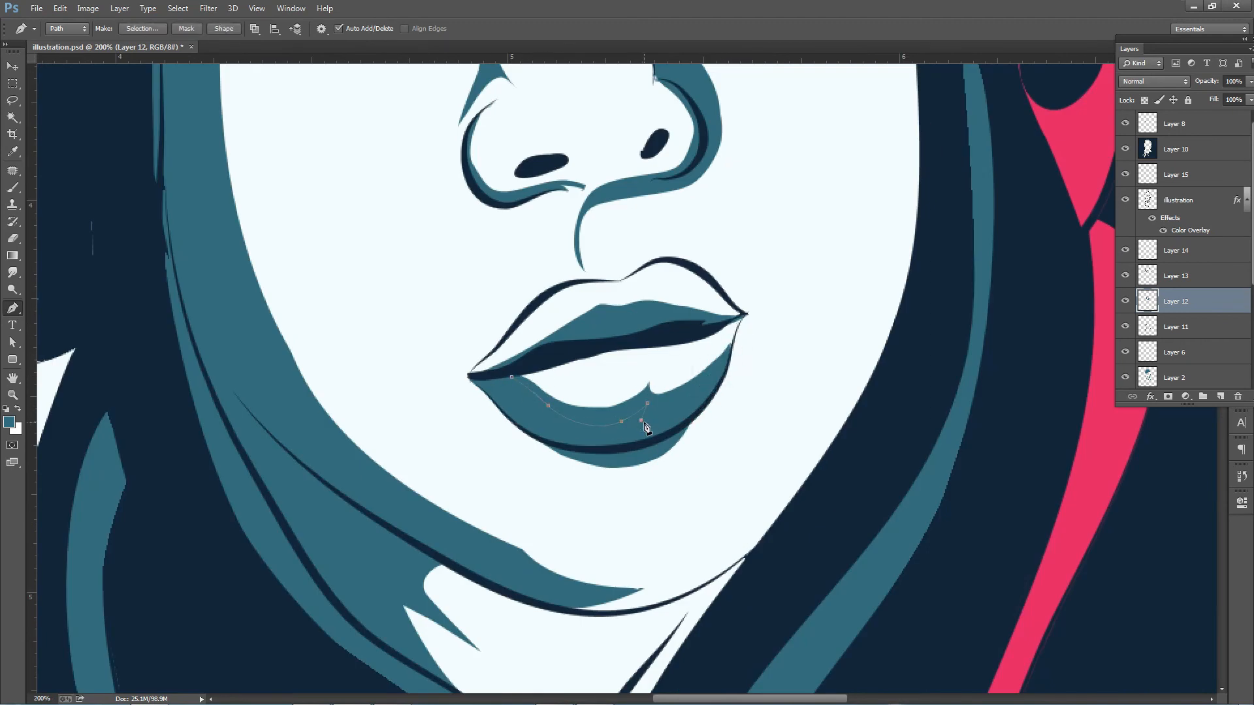
click(733, 337)
key(ctrl+Return)
key(Delete)
key(ctrl+d)
Slim the upper lip's shadow by deleting the teal along its top edge inside a closed Pen selection
click(469, 375)
drag(507, 354, 526, 335)
key(alt+BackSpace)
click(526, 347)
click(716, 319)
click(686, 266)
key(ctrl+Return)
key(Delete)
key(ctrl+d)
click(453, 390)
key(Escape)
Select the left corner of the upper lip with a closed Pen path and fill it with teal
scroll(637, 374, down, 4)
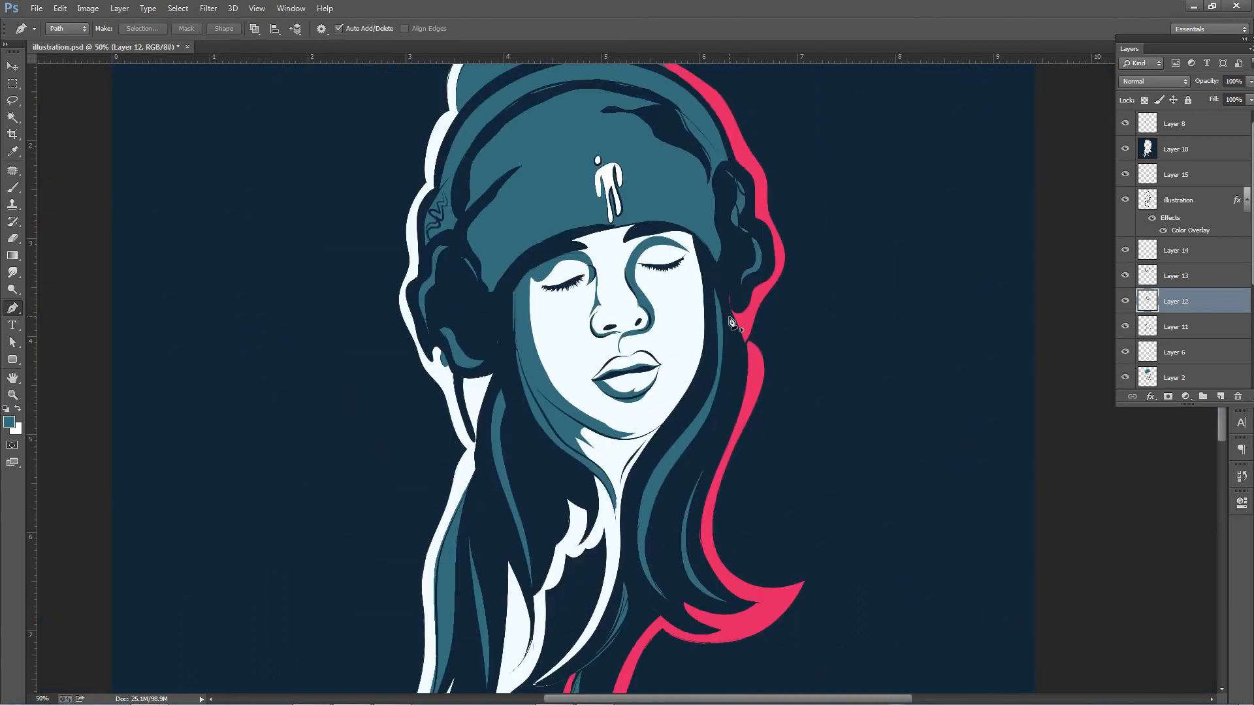
scroll(608, 370, up, 4)
click(660, 297)
drag(639, 332, 657, 339)
click(701, 340)
click(642, 350)
click(605, 370)
scroll(583, 369, down, 5)
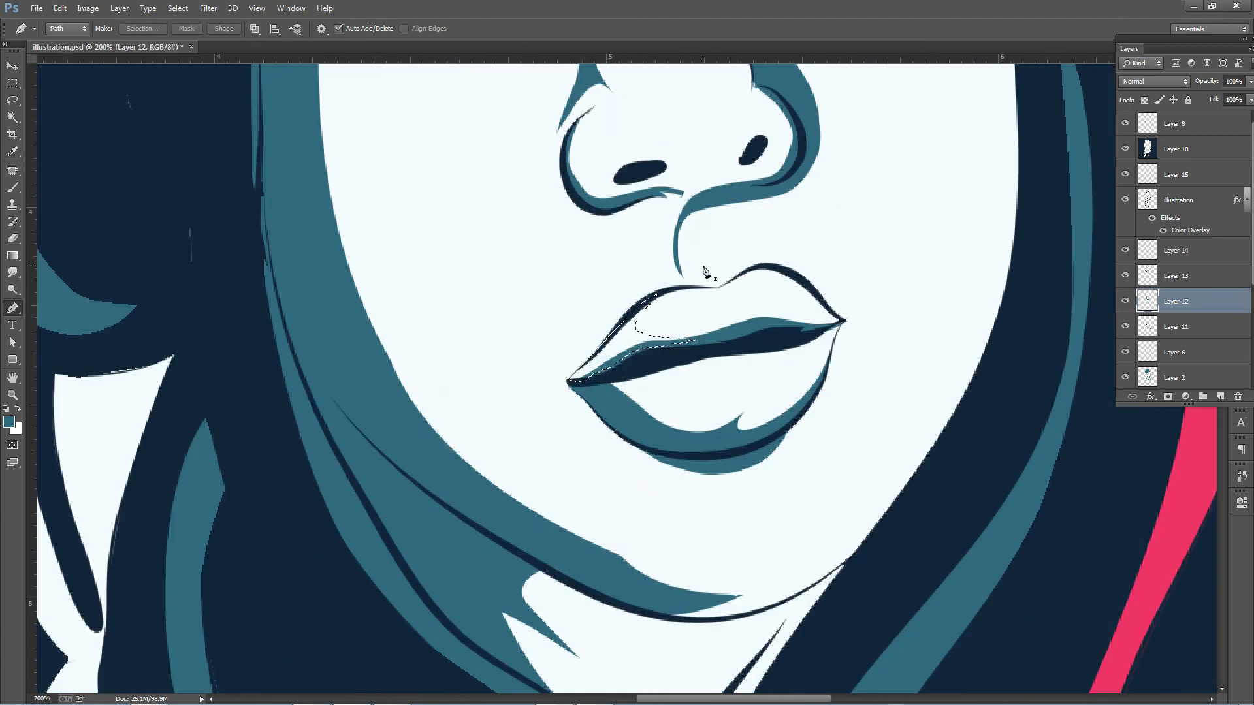
On Layer 13, fill the gaps along the beanie's upper dark edge with sampled navy using a long Pen selection, and deselect
scroll(582, 232, up, 4)
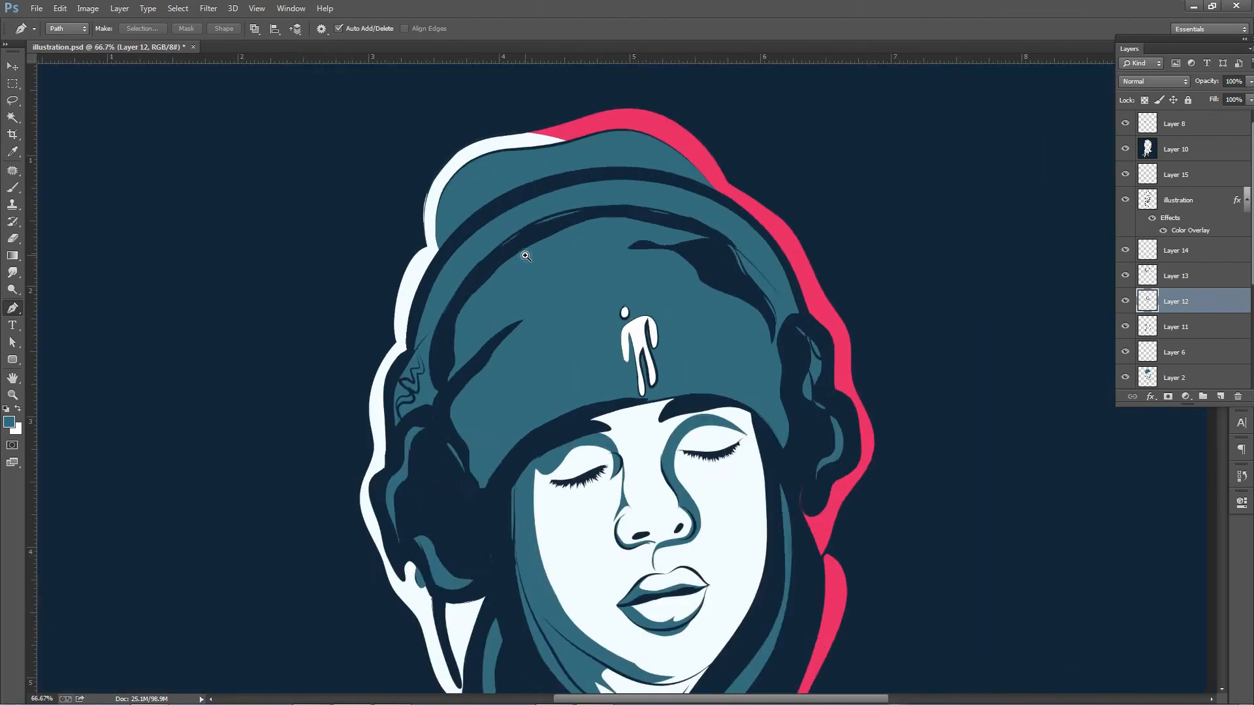
ctrl+click(470, 283)
scroll(392, 365, down, 3)
click(229, 643)
drag(213, 582, 209, 543)
drag(213, 522, 228, 457)
click(224, 454)
click(239, 417)
click(262, 369)
click(289, 336)
click(359, 271)
click(418, 189)
click(470, 146)
click(504, 127)
click(228, 675)
key(ctrl+Return)
key(i)
click(364, 322)
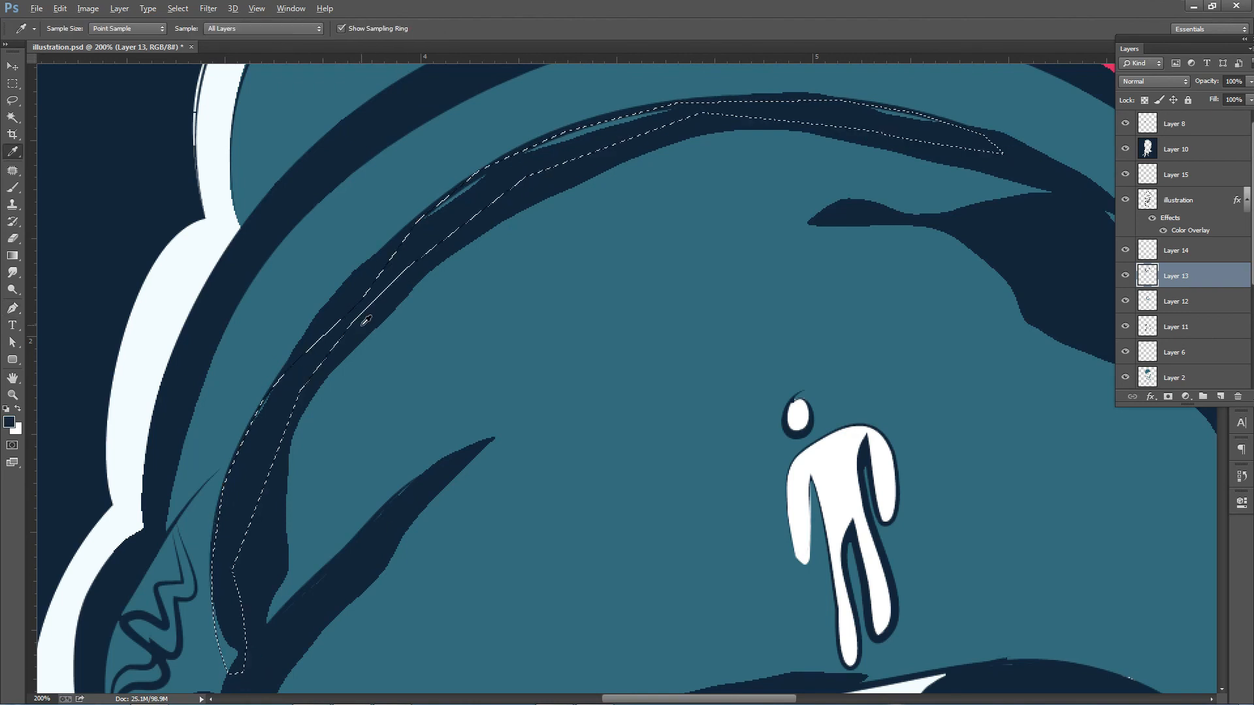
key(alt+BackSpace)
key(ctrl+d)
Fill the teal slivers along the right edge of the beanie's dark fold with navy using a Pen selection
scroll(643, 253, down, 2)
scroll(829, 263, up, 2)
click(877, 458)
click(824, 349)
key(ctrl+Return)
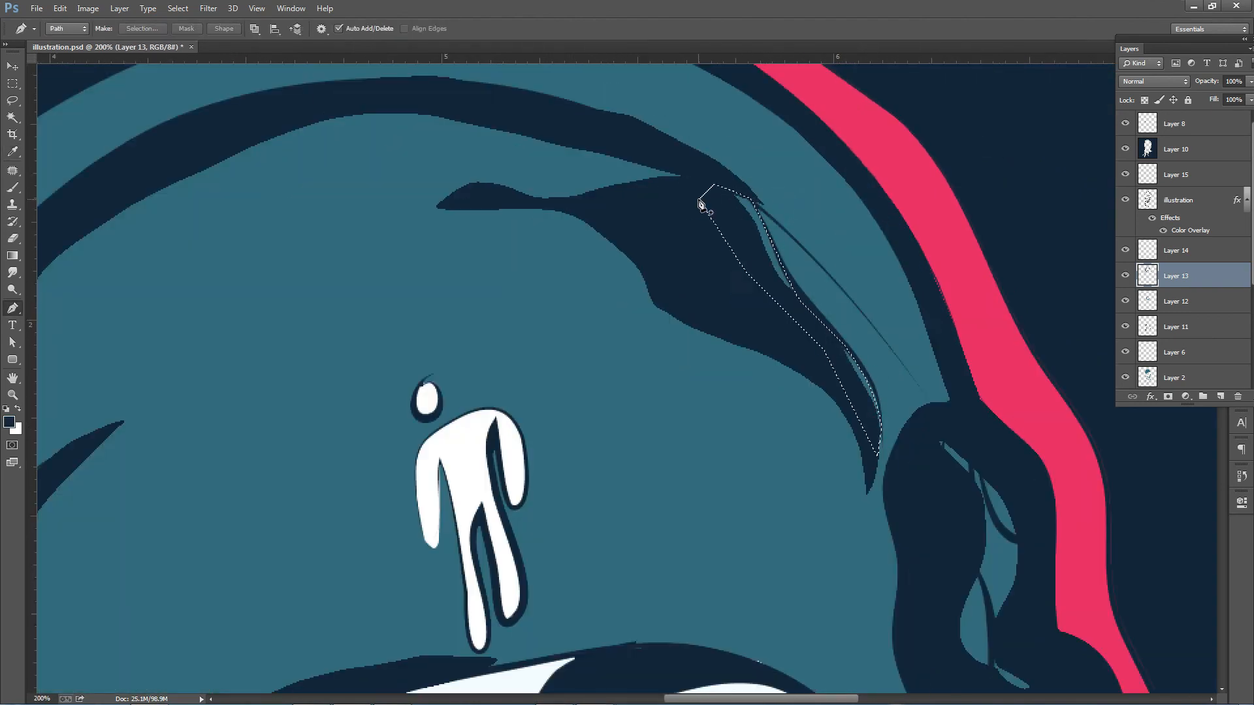
key(alt+BackSpace)
key(ctrl+d)
Fill another small gap in the headphone linework with navy using a Pen selection, and deselect
scroll(832, 410, down, 3)
scroll(421, 513, up, 3)
click(444, 493)
key(ctrl+Return)
key(alt+BackSpace)
key(ctrl+d)
Enclose the thin teal slivers beside the left ear cup in a Pen path and cover them with navy
click(605, 342)
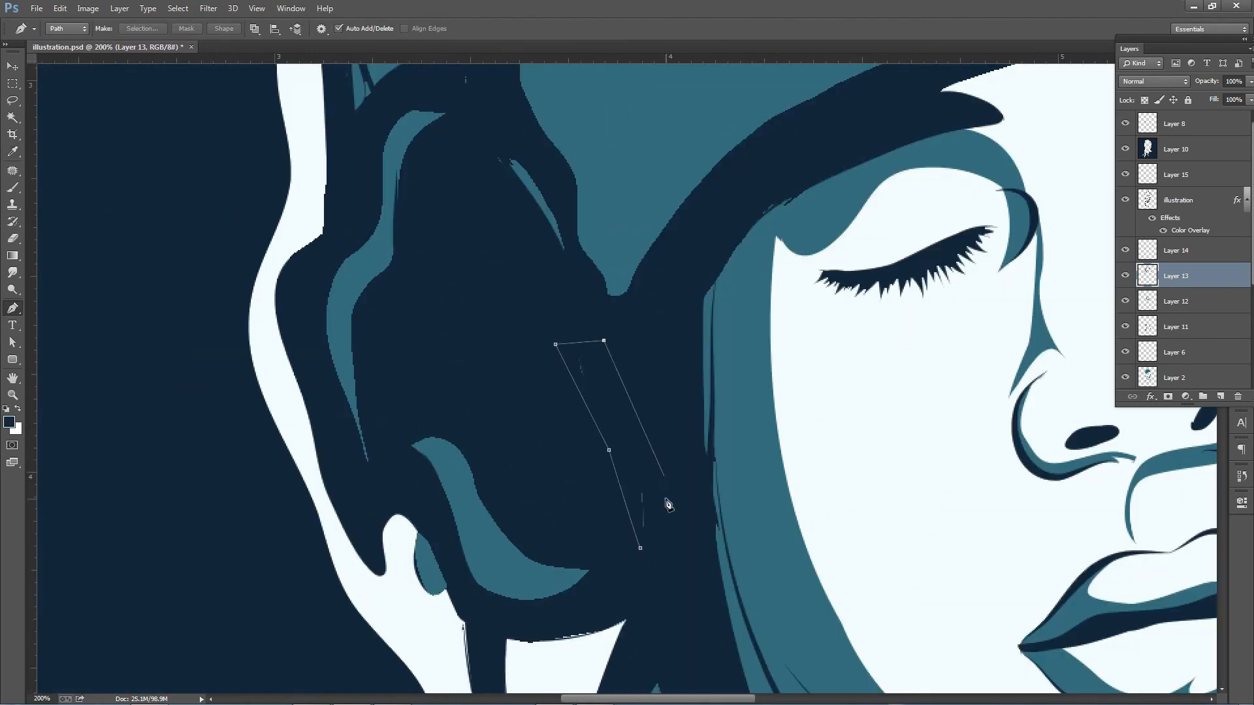
scroll(555, 307, up, 2)
click(512, 288)
scroll(438, 346, up, 2)
Smooth the inner edge of the left ear cup's upper teal highlight by filling a Pen selection with navy
click(393, 380)
click(392, 292)
click(455, 237)
click(433, 414)
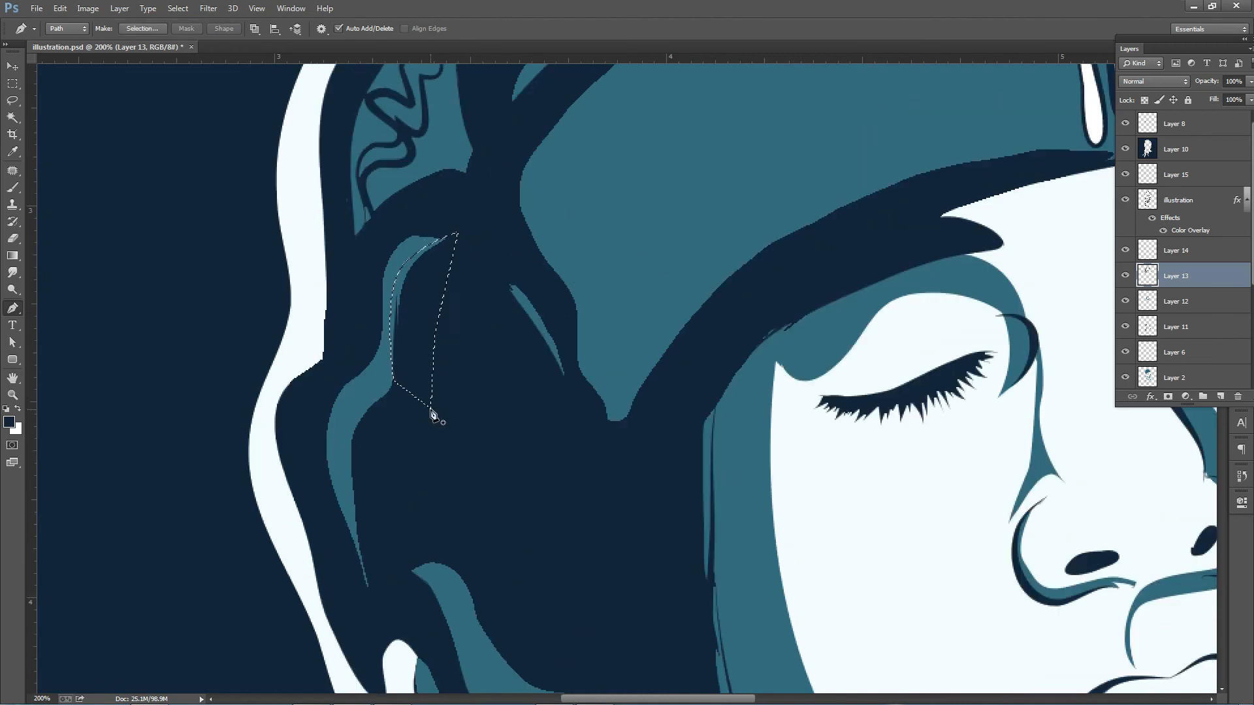
key(ctrl+Return)
key(alt+BackSpace)
key(ctrl+d)
Fill a gap in the squiggle detail above the left ear cup with navy using a Pen selection
scroll(524, 303, up, 3)
click(415, 183)
key(ctrl+Return)
key(alt+BackSpace)
key(ctrl+d)
scroll(475, 405, down, 3)
On Layer 2, select the teal strip outside the face's left outline with the Magic Wand, fill it with navy, and deselect
click(15, 67)
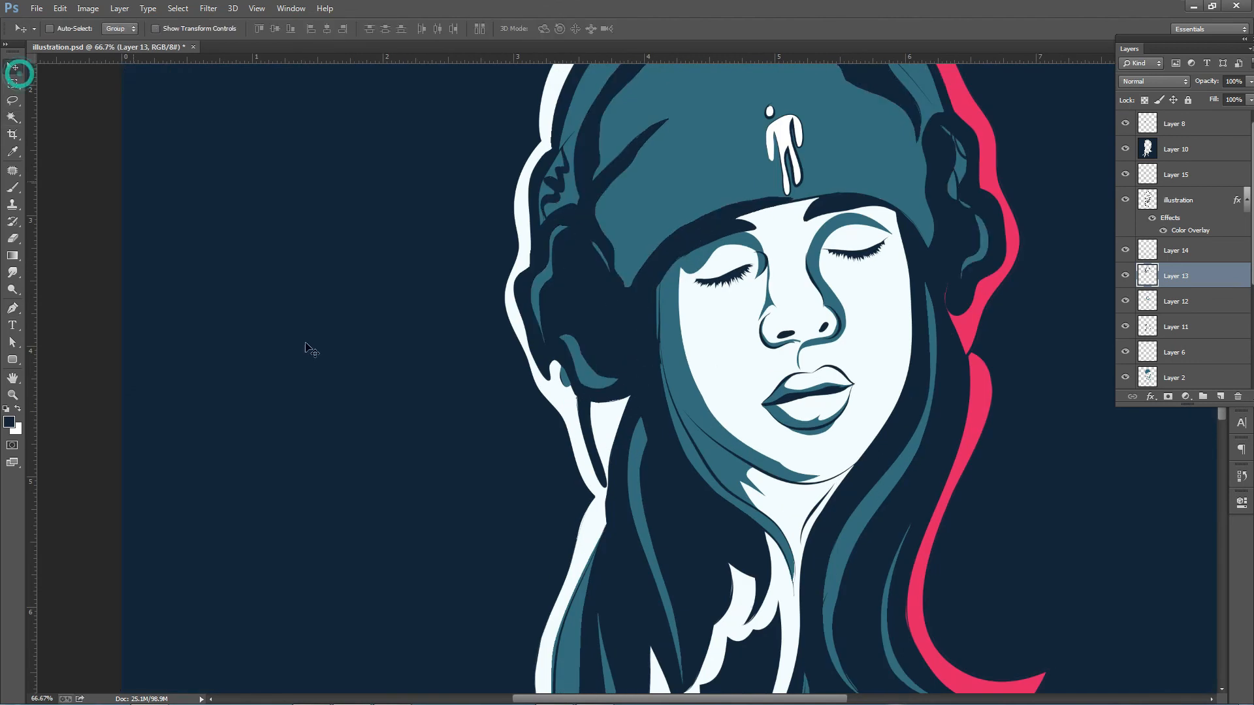
key(ctrl+plus)
ctrl+click(521, 351)
scroll(569, 392, down, 3)
key(w)
click(593, 398)
key(i)
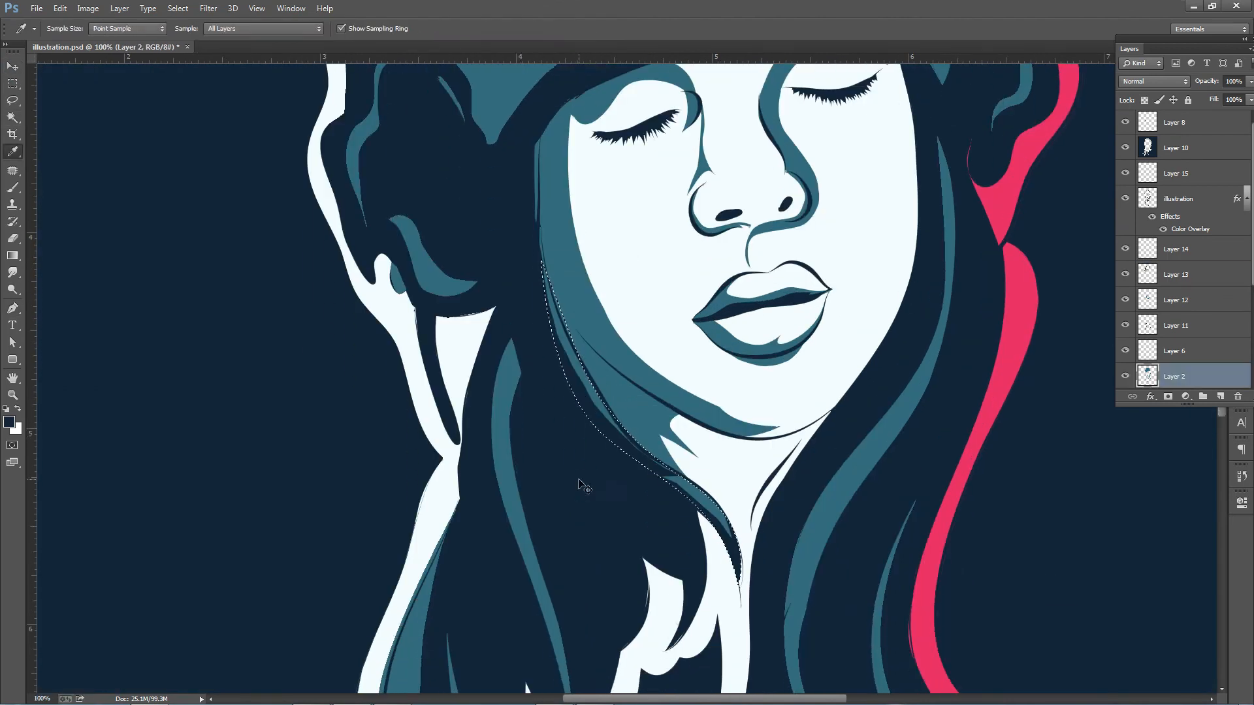
key(ctrl+d)
On the illustration layer, enclose the uneven left edge of the face down to the neck in a closed Pen path
key(ctrl+minus)
key(ctrl+minus)
key(ctrl+plus)
ctrl+right_click(553, 353)
click(581, 359)
key(ctrl+plus)
key(p)
click(578, 221)
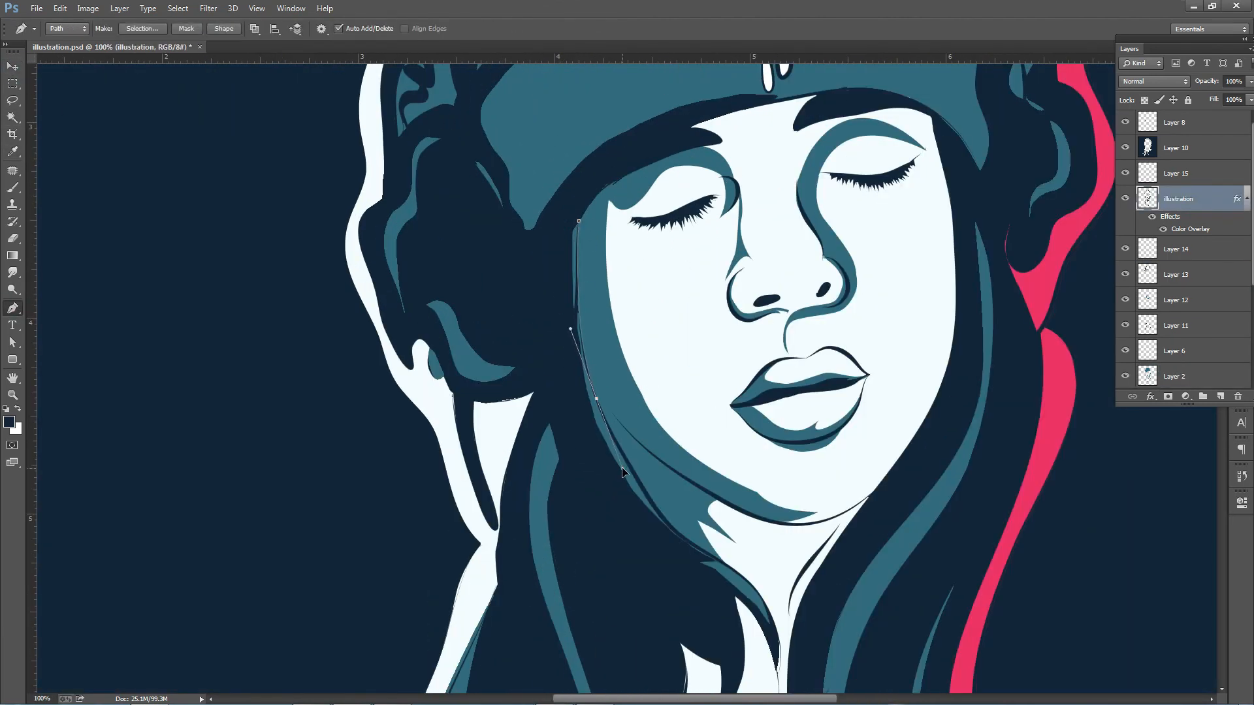
click(665, 521)
click(696, 546)
scroll(696, 546, down, 3)
drag(753, 473, 766, 489)
click(780, 588)
click(641, 425)
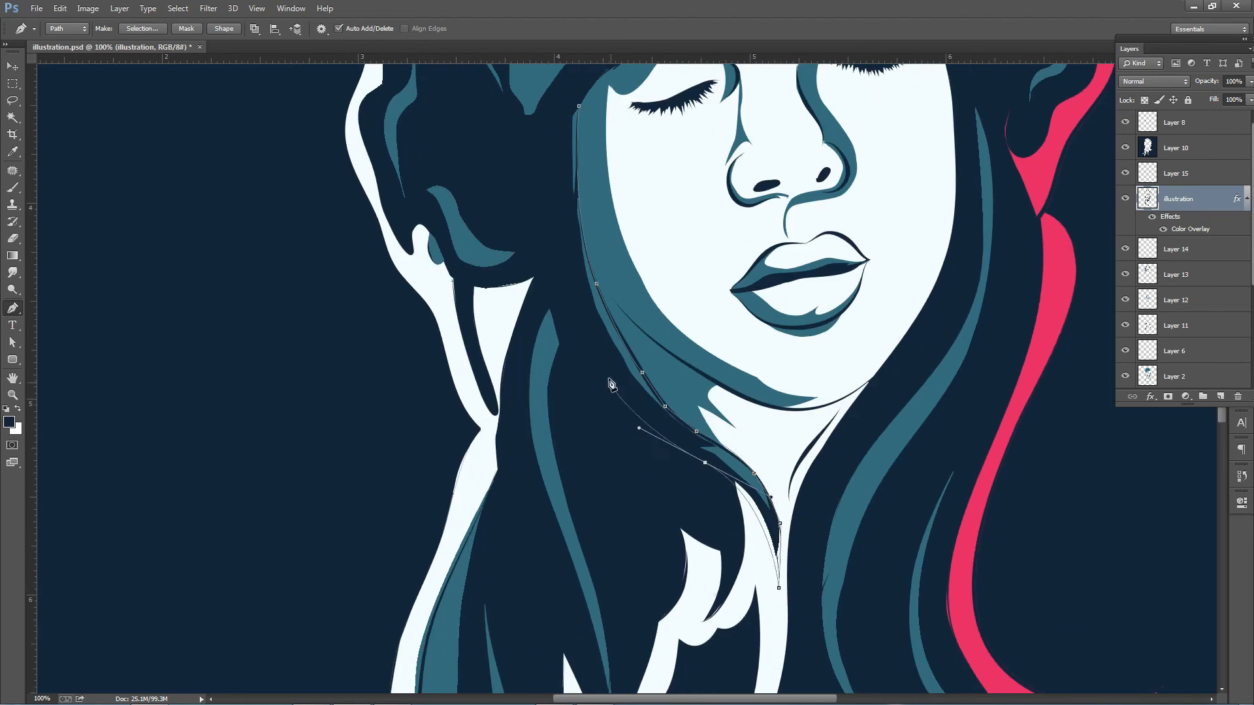
scroll(608, 380, up, 1)
click(578, 137)
Turn the face-edge path into a selection, fill it with navy on a new layer, and deselect
key(ctrl+Return)
click(1219, 396)
key(i)
key(alt+BackSpace)
key(ctrl+d)
key(ctrl+minus)
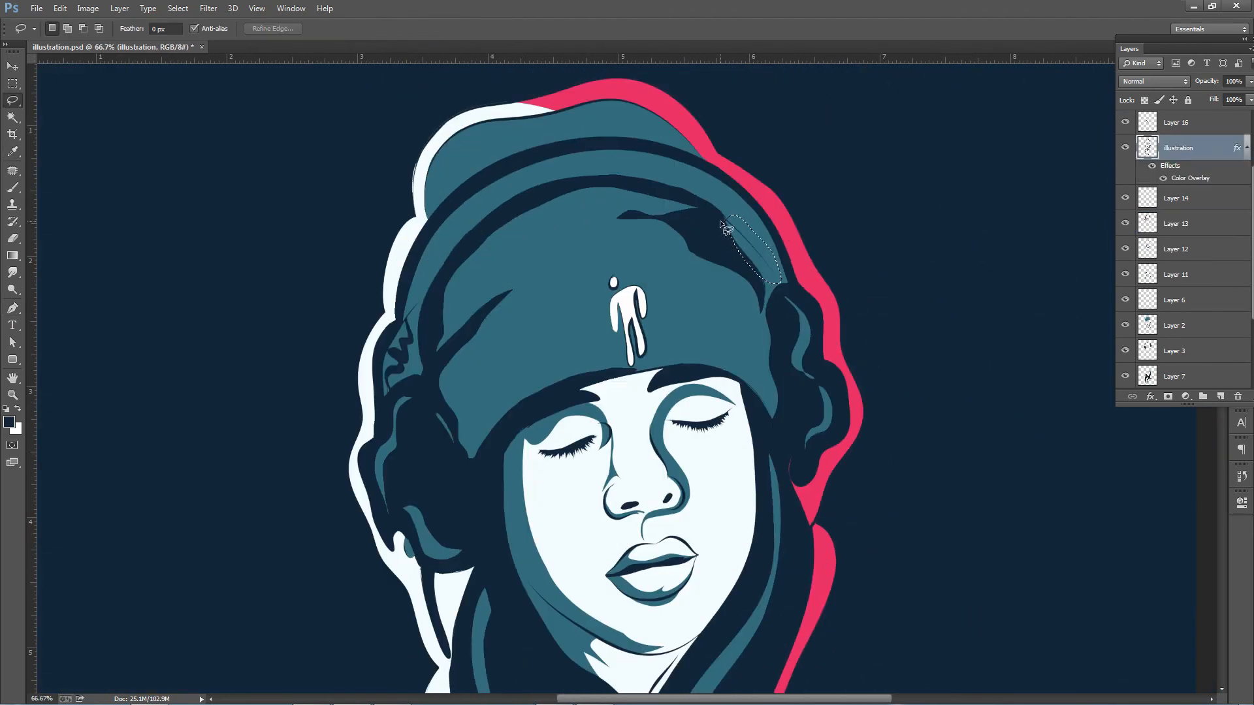
Drop the selection on the headphone band, then lasso the stray line work in the lower hair and delete it from the illustration layer
key(ctrl+d)
click(12, 309)
key(ctrl+minus)
key(ctrl+minus)
click(12, 101)
key(ctrl+plus)
key(ctrl+plus)
scroll(637, 536, down, 3)
mouse_move(633, 487)
mouse_down()
mouse_move(620, 520)
mouse_move(633, 487)
mouse_move(468, 523)
mouse_up()
key(Delete)
key(ctrl+d)
Extend the teal strand beside the white neck curve to a tapered tip by filling a Pen selection with sampled teal on a new layer
key(ctrl+minus)
key(ctrl+minus)
key(p)
scroll(518, 506, up, 2)
click(697, 357)
alt+click(580, 496)
key(ctrl+Return)
key(i)
click(686, 399)
click(1220, 396)
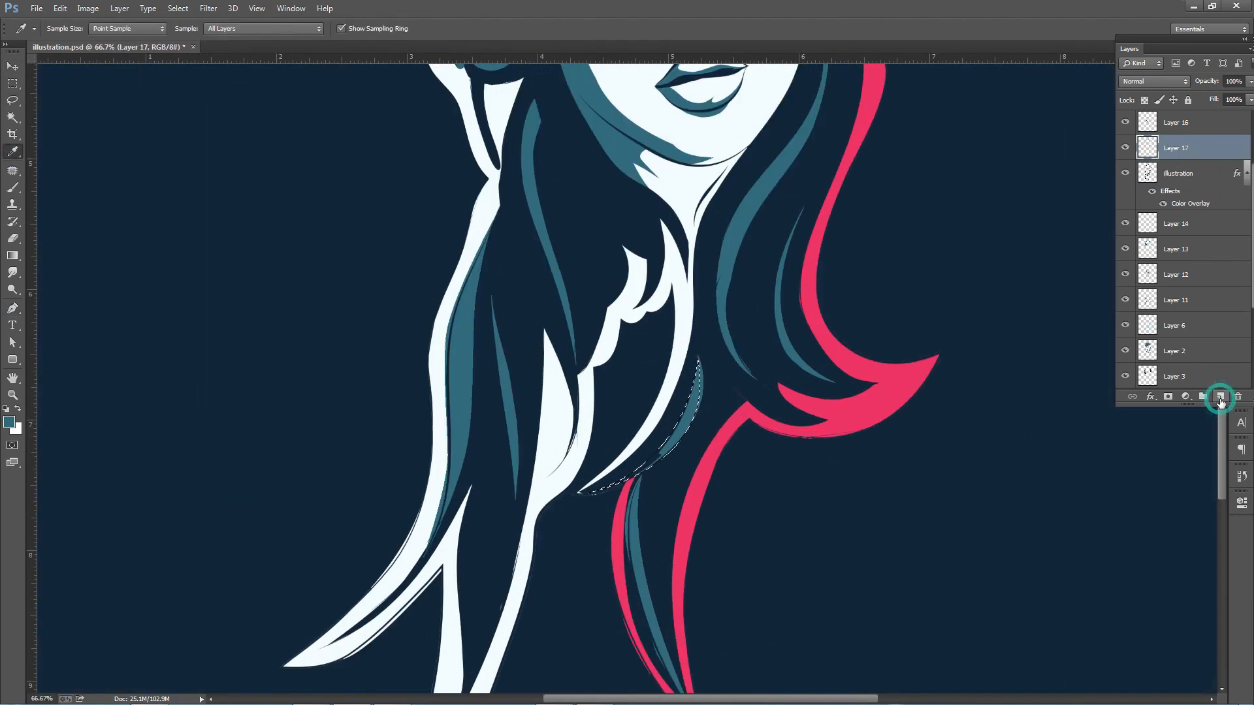
key(alt+BackSpace)
key(ctrl+d)
Clean up the gap between the lower pink outline and its teal strand by filling a Pen selection with sampled navy
scroll(627, 366, down, 2)
click(13, 308)
drag(642, 374, 623, 436)
key(ctrl+Return)
key(i)
click(656, 405)
key(alt+BackSpace)
key(ctrl+d)
Smooth the outer left edge of the lower pink hair tip by deleting a Pen selection from Layer 9
key(p)
click(580, 486)
click(624, 510)
drag(644, 559, 650, 568)
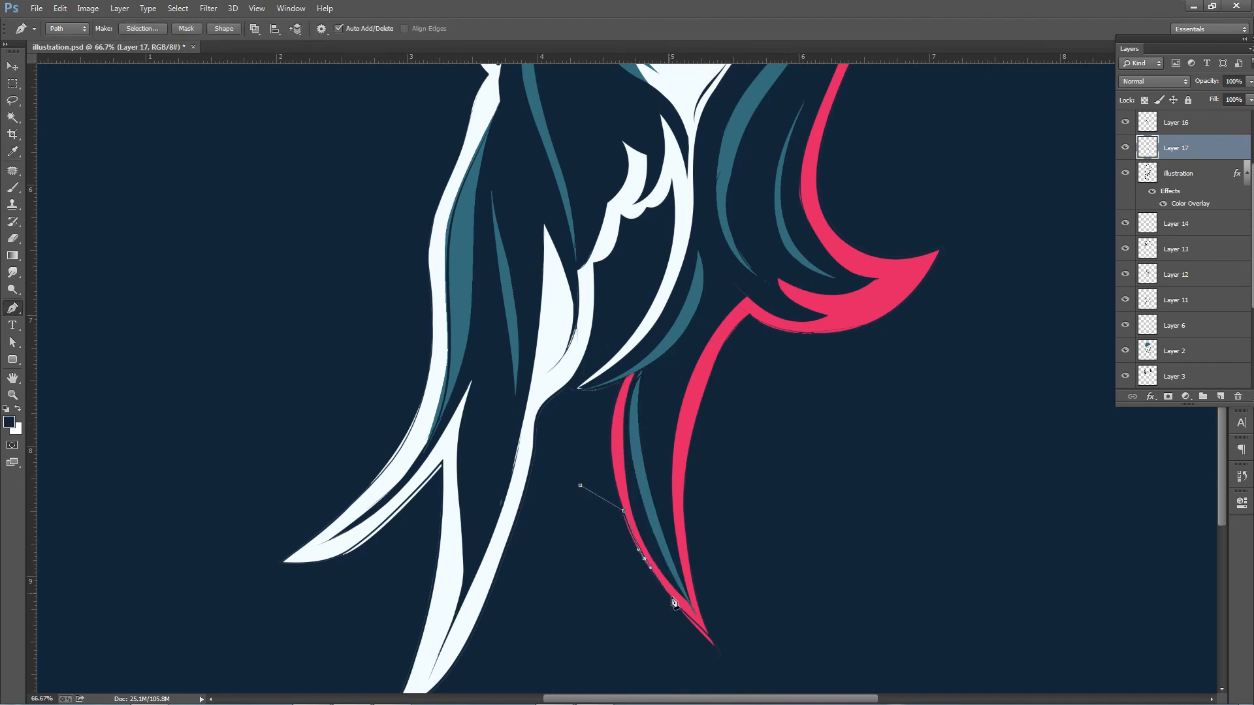
key(ctrl+Return)
key(v)
right_click(622, 421)
ctrl+click(448, 435)
click(1181, 352)
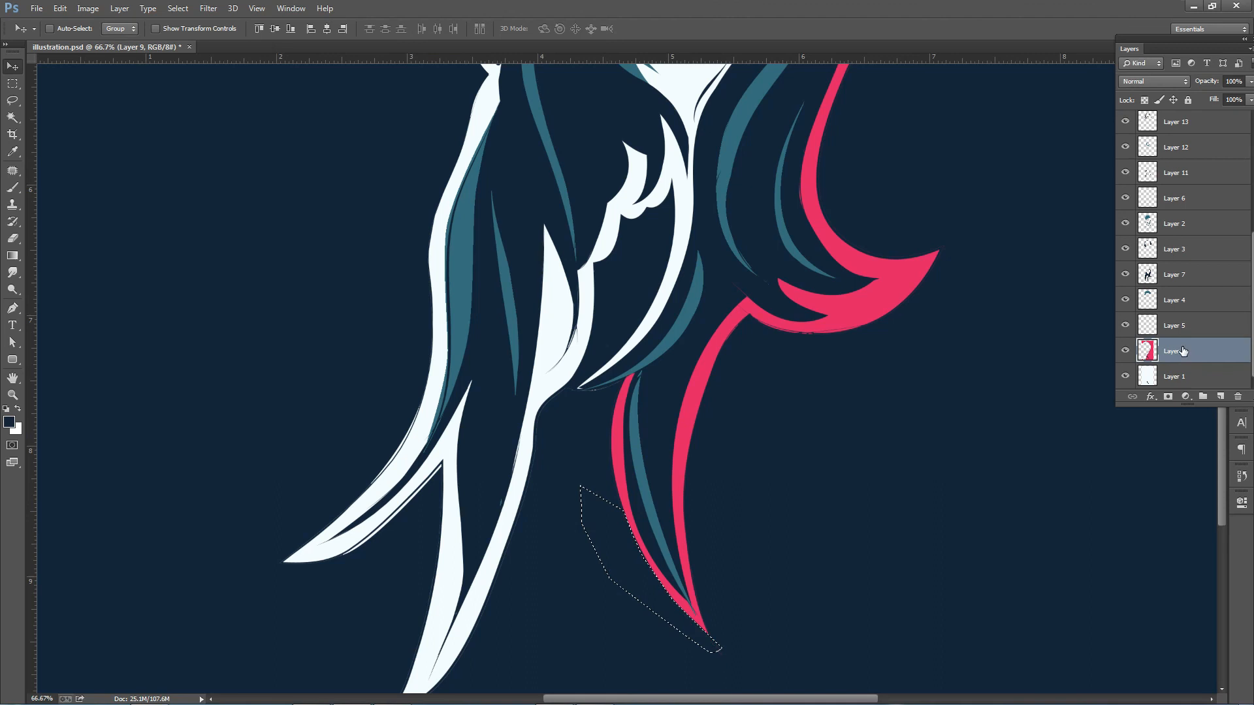
key(Delete)
key(ctrl+d)
On Layer 1, smooth the outer edge of the lower-left white hair tip by filling a Pen selection with navy, and deselect
scroll(302, 526, down, 1)
ctrl+click(302, 526)
key(p)
click(266, 532)
click(370, 560)
click(442, 437)
drag(282, 530, 160, 611)
click(270, 402)
click(391, 344)
key(ctrl+Return)
key(alt+BackSpace)
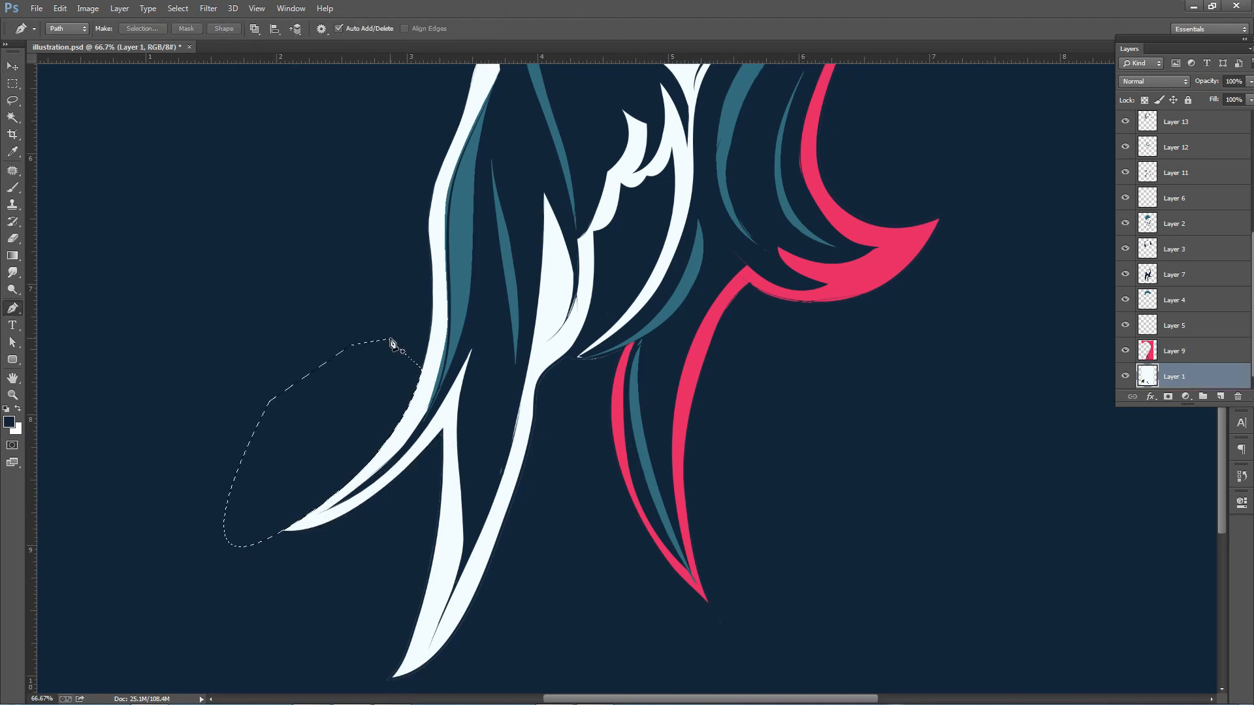
key(ctrl+d)
key(ctrl+minus)
key(ctrl+minus)
key(ctrl+minus)
key(ctrl+plus)
key(ctrl+minus)
key(v)
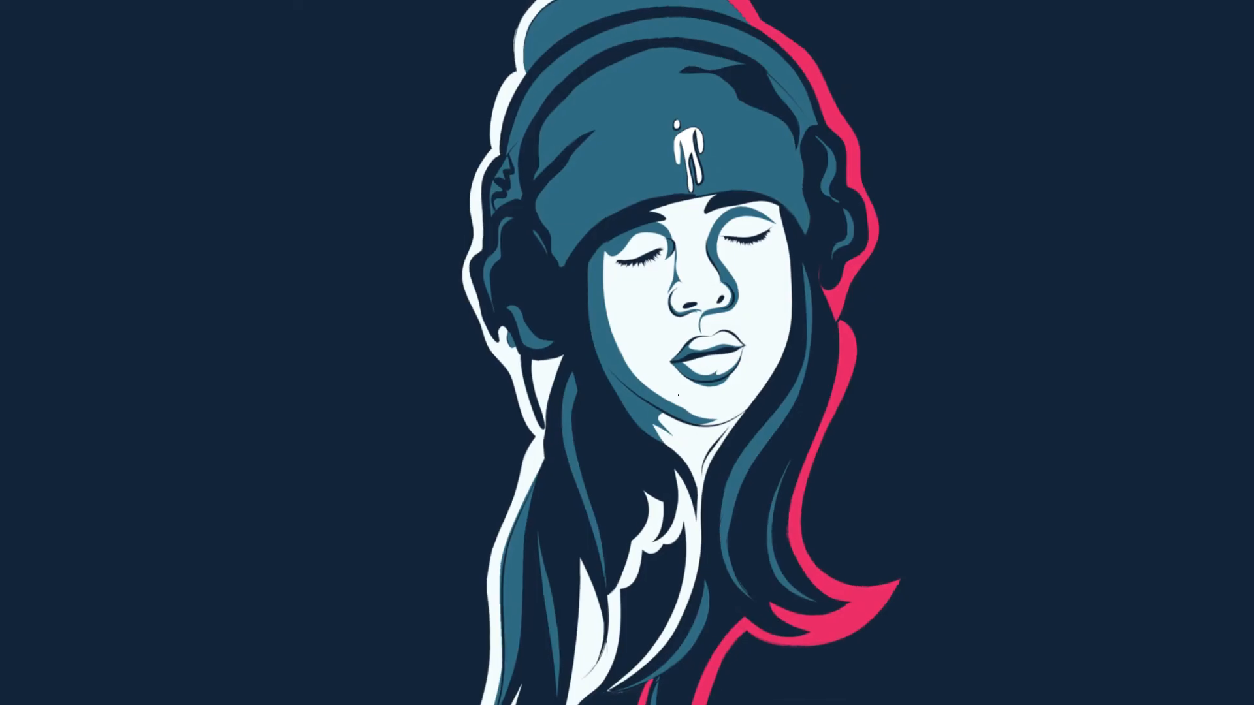